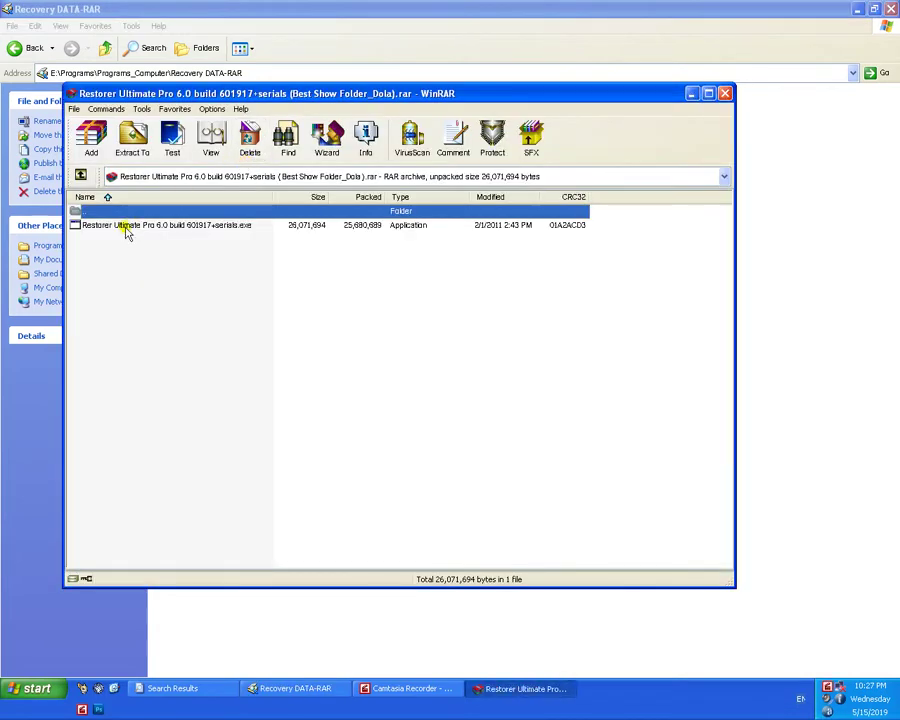
Run the Restorer Ultimate Pro 6.0 executable from the archive and launch the build 601917 setup from its launcher
double_click(127, 226)
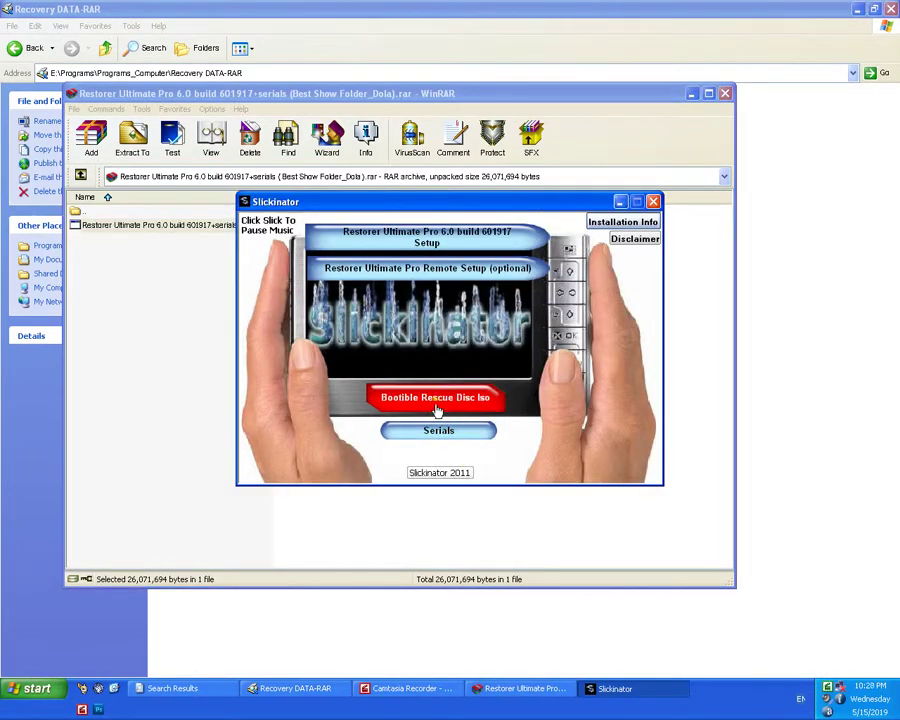
left_click_drag(311, 203, 407, 211)
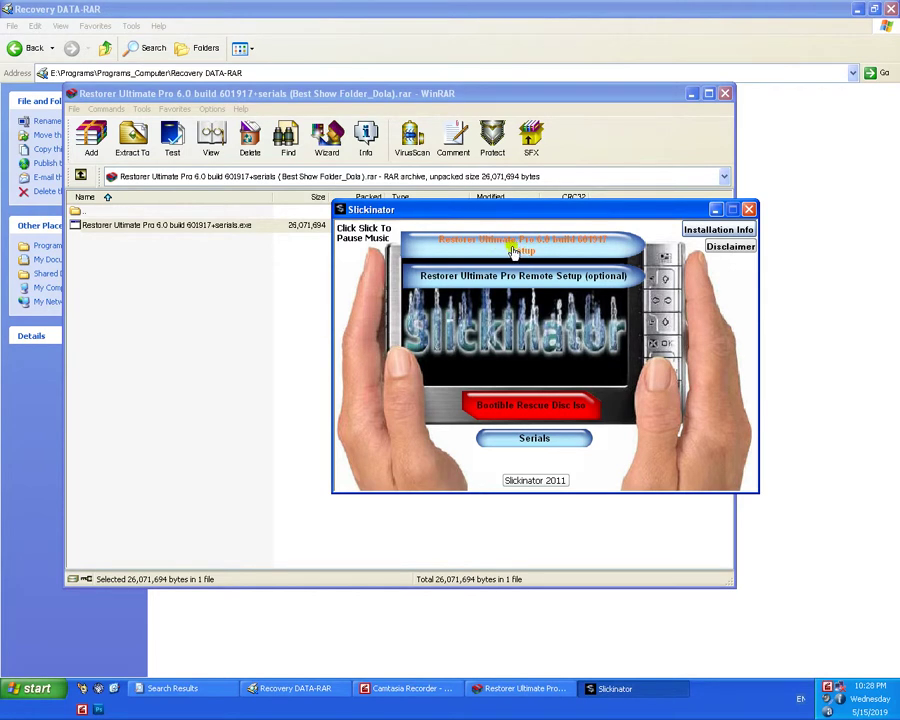
left_click(520, 247)
Install Restorer Ultimate with the default Start Menu folder and finish the setup with the installed application set to run
left_click(524, 456)
left_click(320, 417)
left_click(528, 461)
left_click(528, 461)
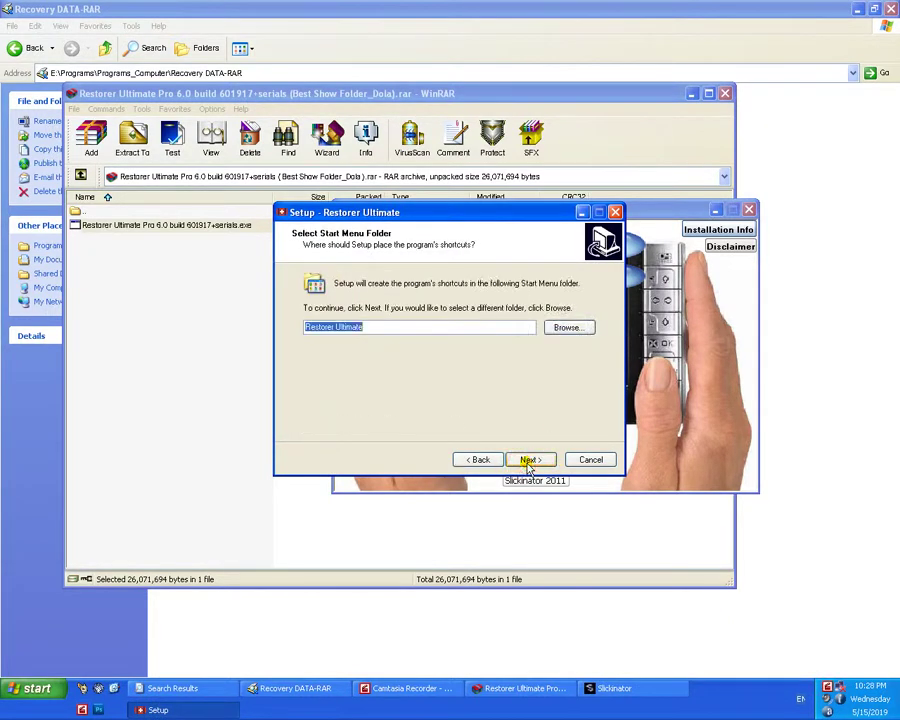
left_click(528, 461)
left_click(530, 460)
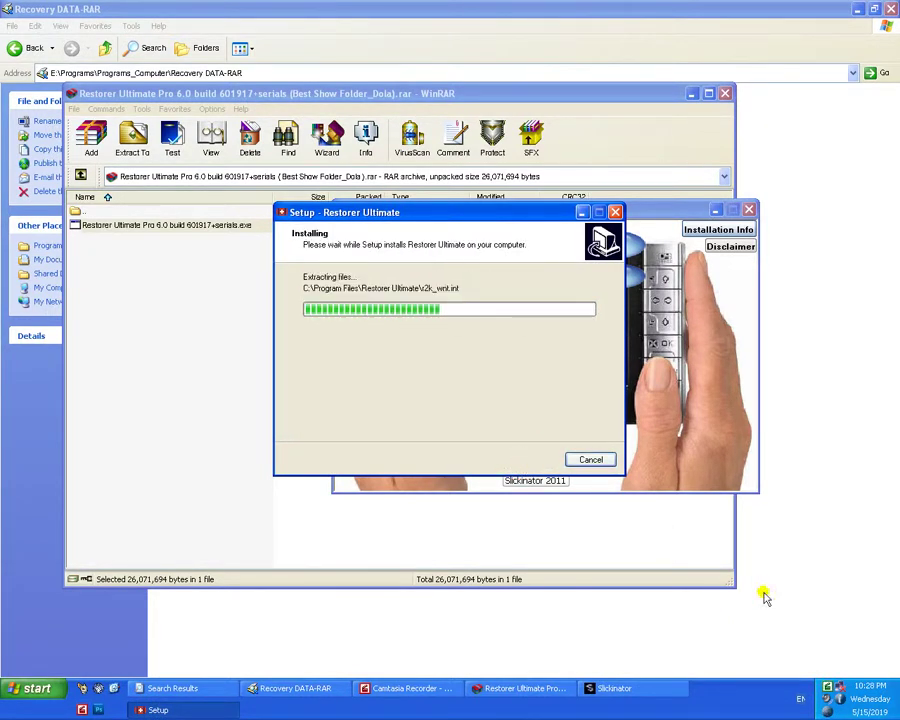
left_click(828, 703)
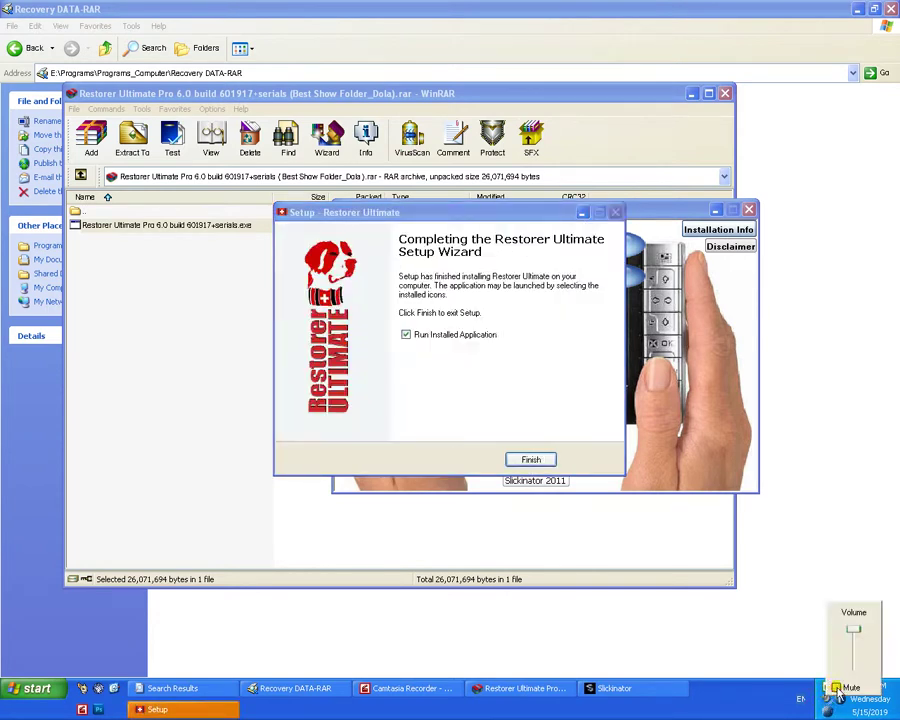
left_click(530, 459)
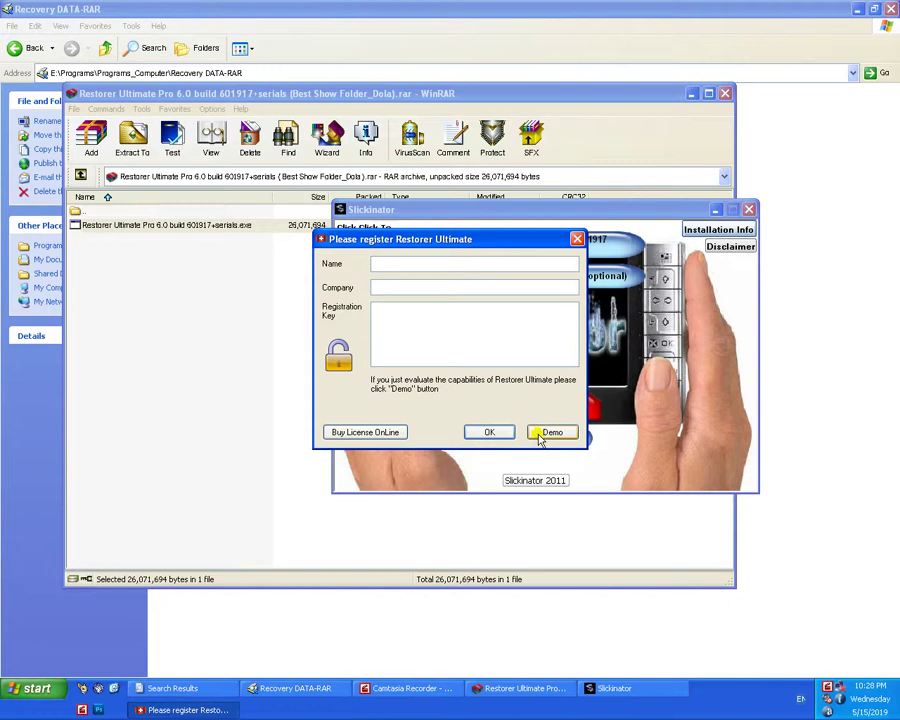
Return to the Slickinator launcher and open its serials text file
left_click(510, 688)
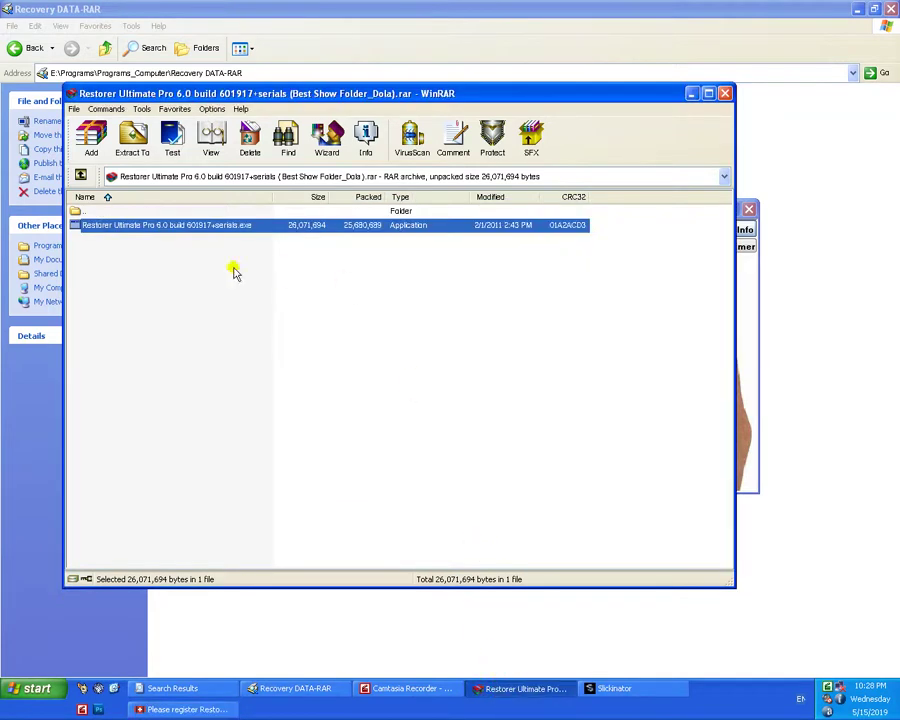
double_click(78, 213)
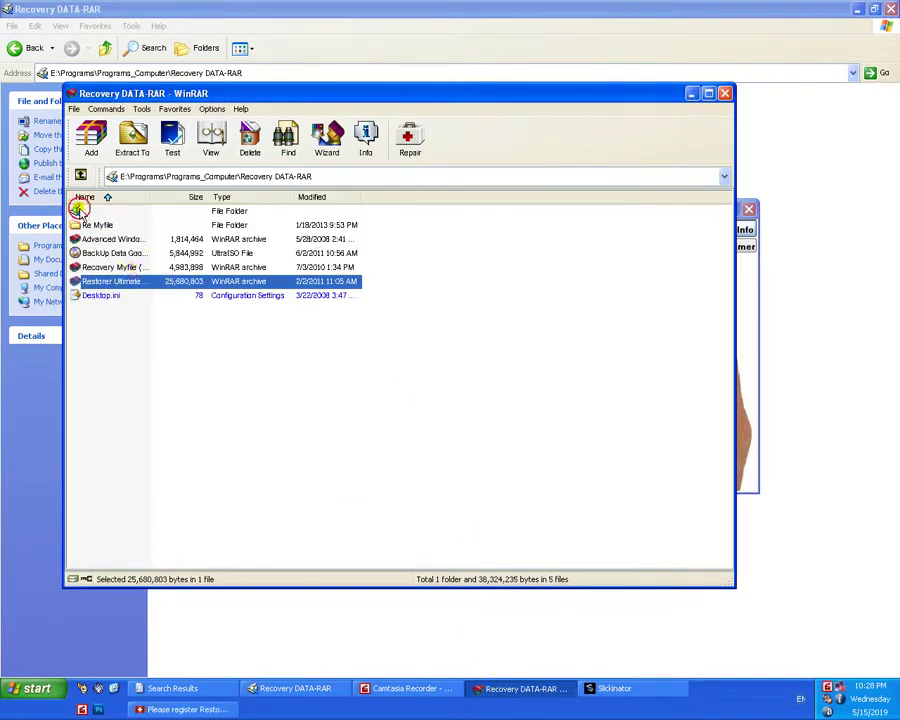
double_click(148, 282)
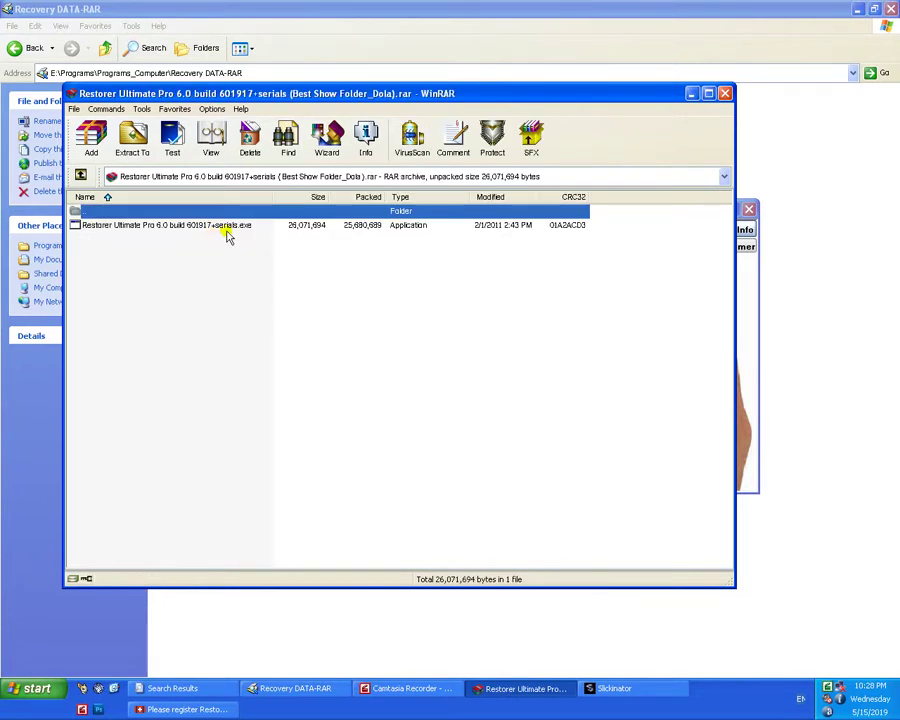
left_click(742, 335)
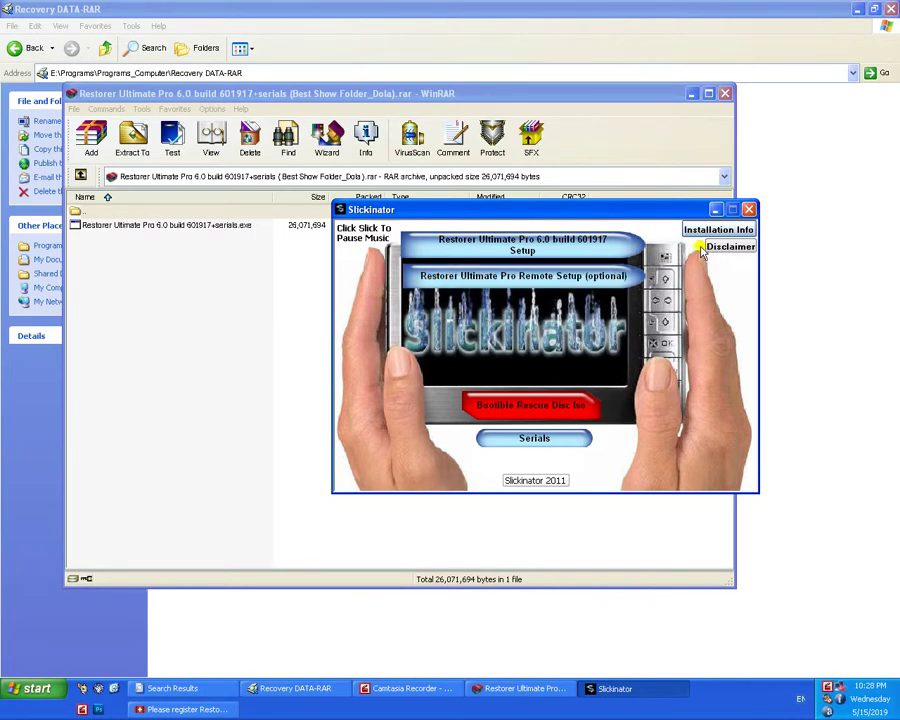
left_click_drag(428, 212, 291, 187)
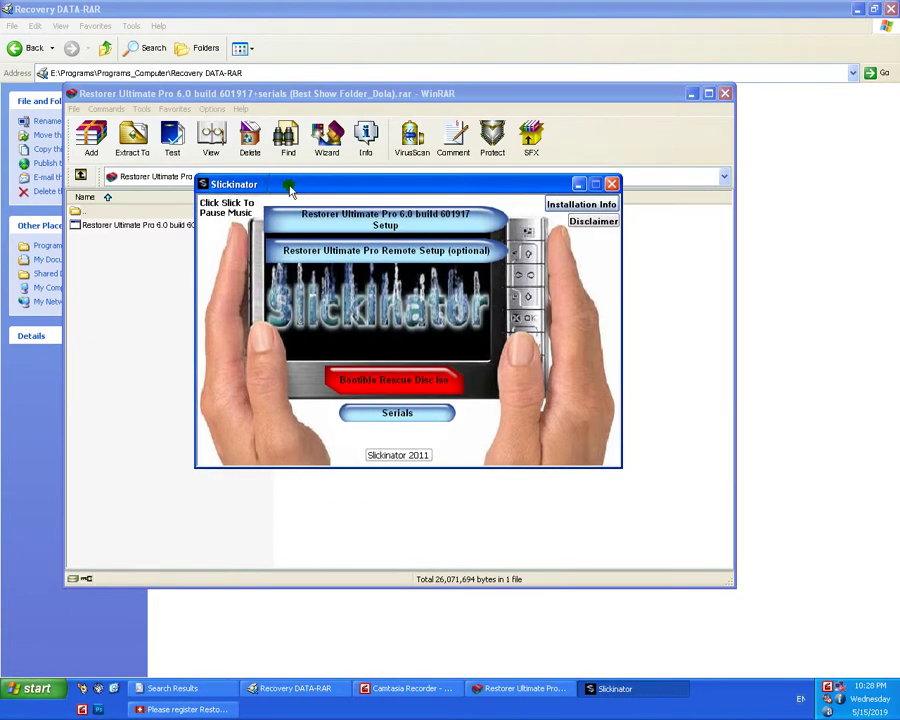
left_click(425, 413)
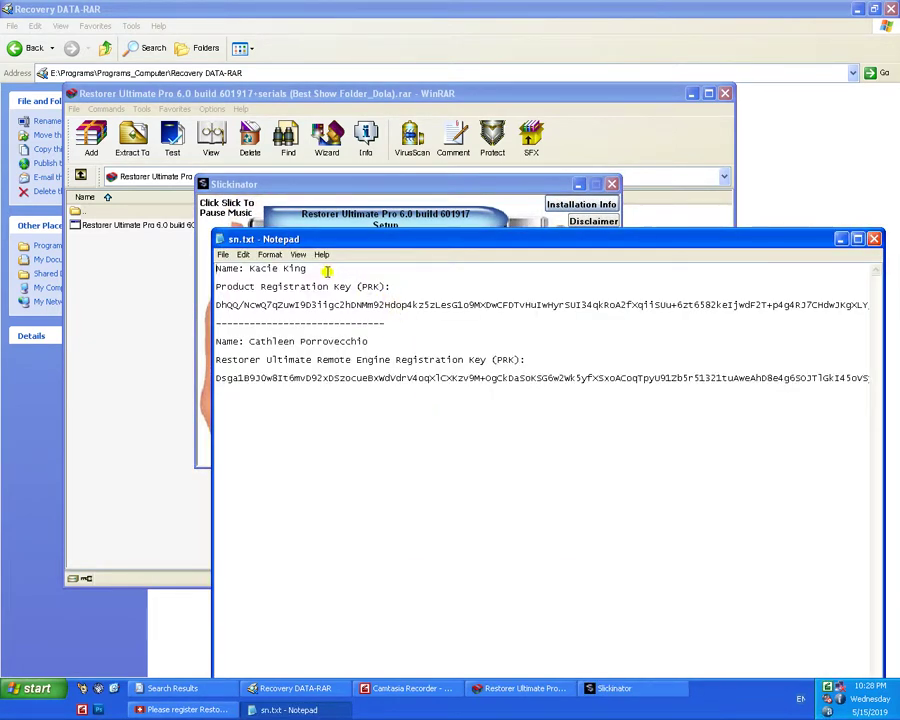
Copy the first registrant's name from sn.txt into the Name field of the Restorer Ultimate registration form
left_click_drag(328, 271, 272, 262)
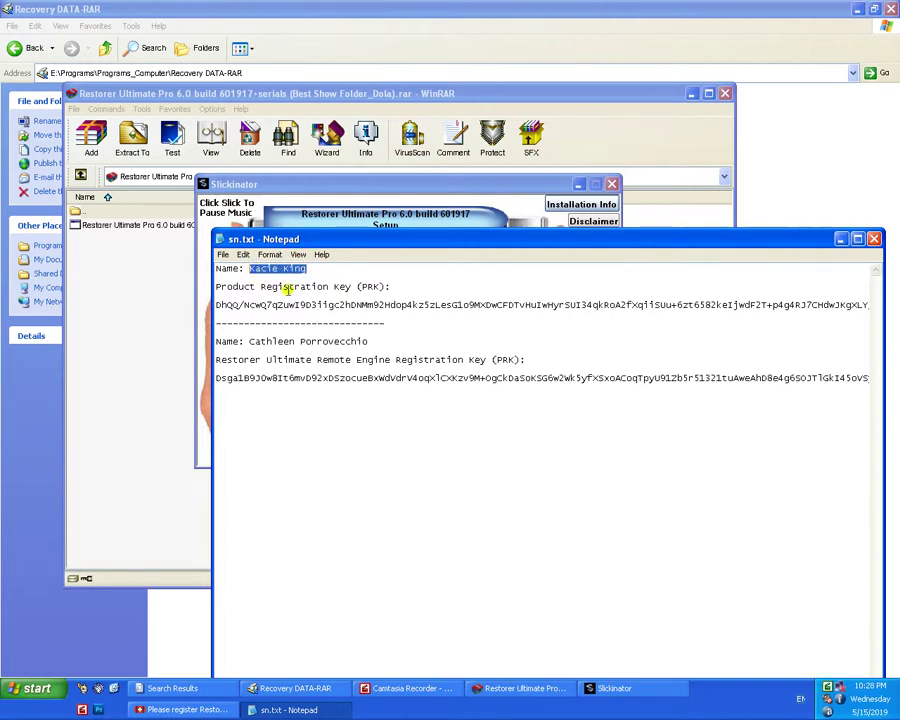
right_click(236, 272)
left_click(258, 304)
left_click(610, 700)
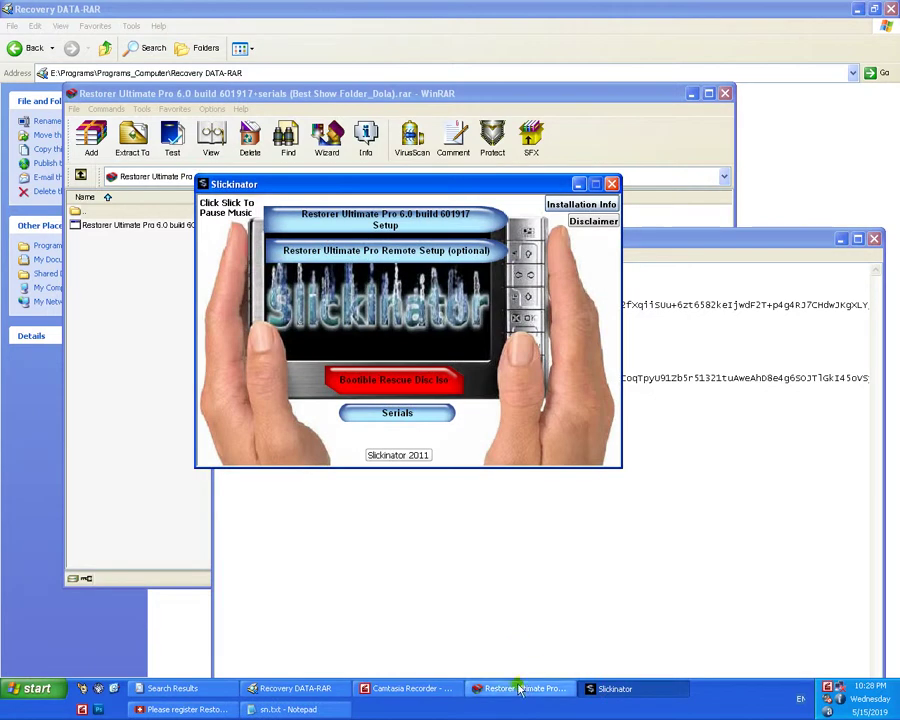
left_click(231, 708)
right_click(397, 268)
left_click(420, 317)
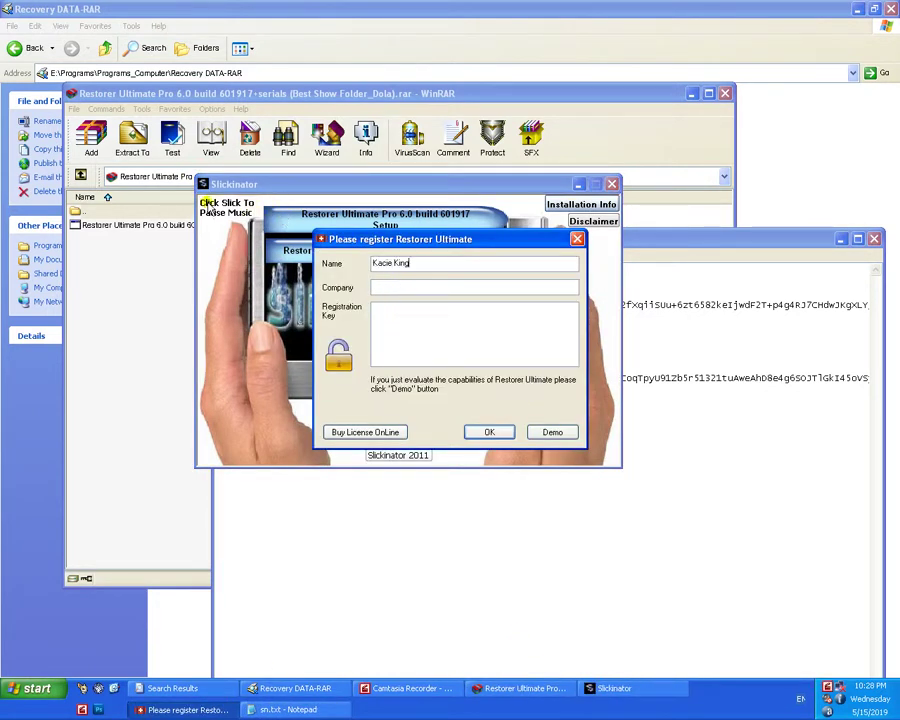
Copy the entire product registration key of the first entry in sn.txt
left_click(679, 434)
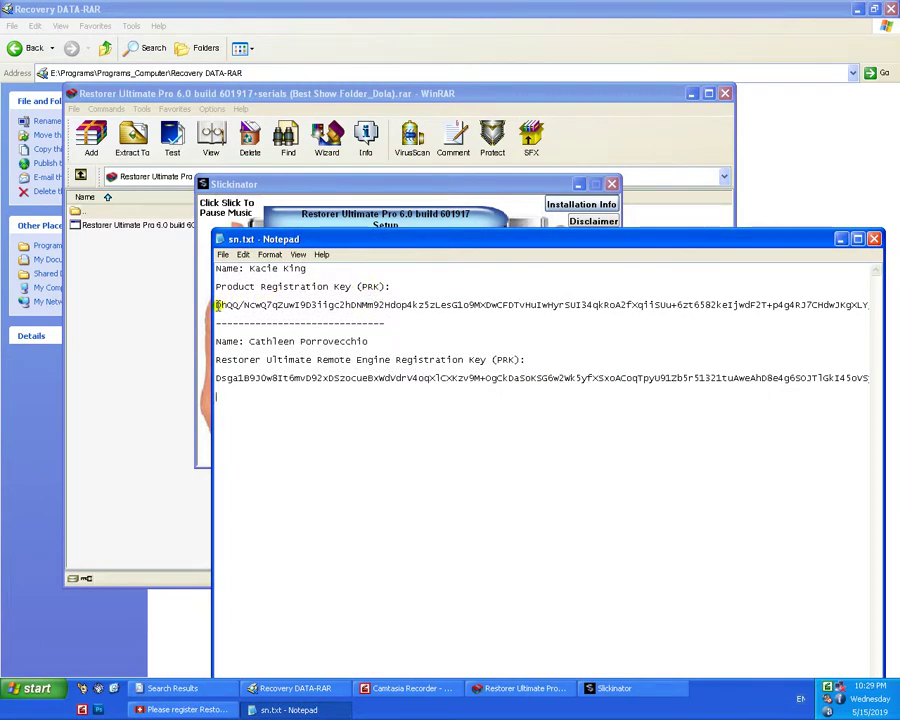
left_click_drag(216, 305, 617, 304)
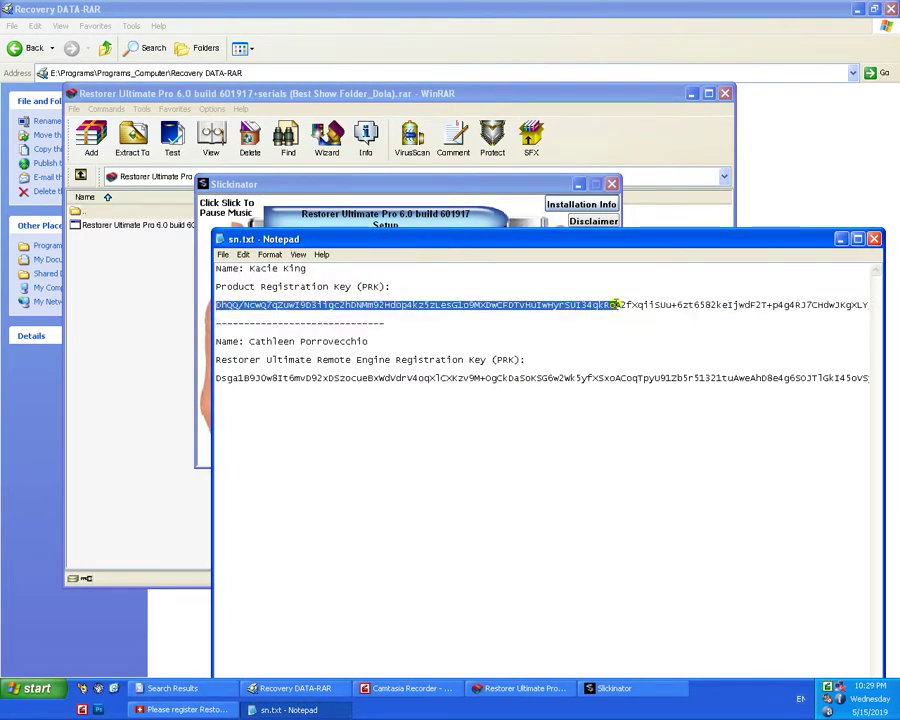
left_click(345, 379)
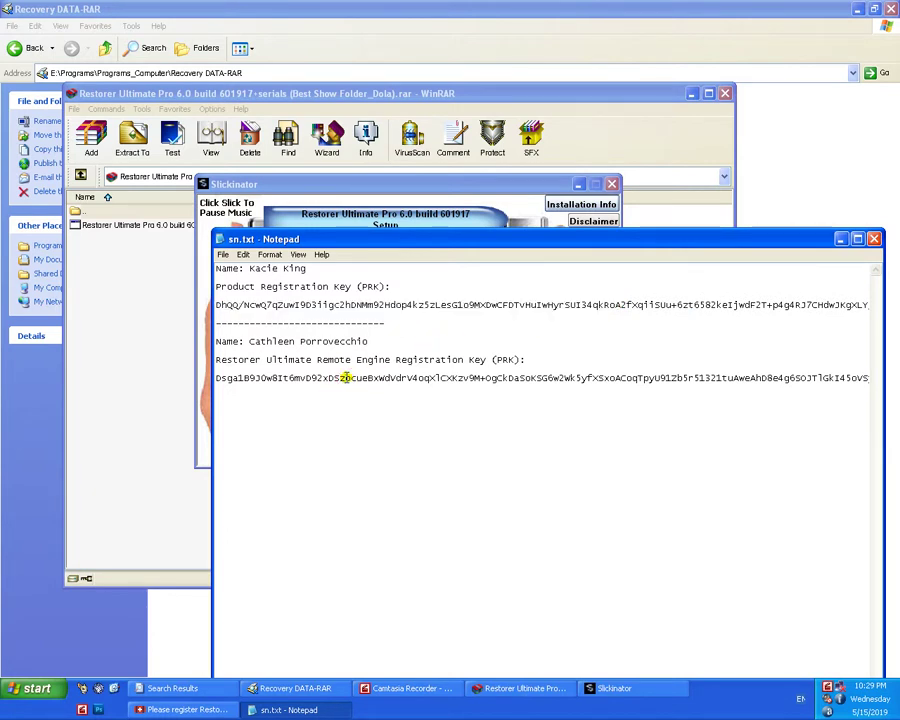
double_click(240, 304)
right_click(297, 309)
left_click(322, 343)
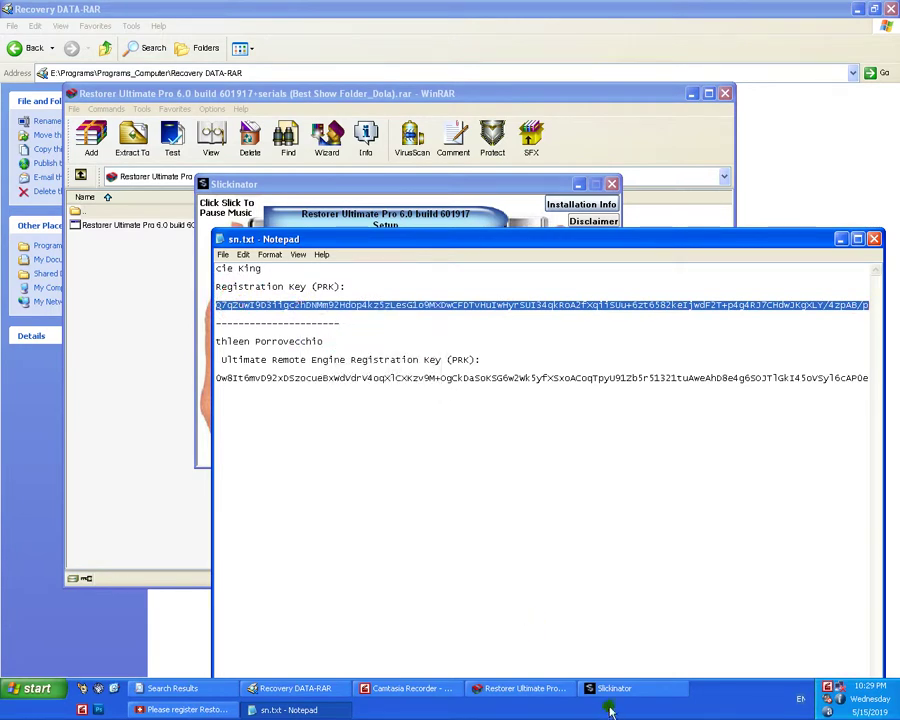
Paste the product registration key into the Registration Key field and submit the registration
left_click(610, 688)
left_click(181, 709)
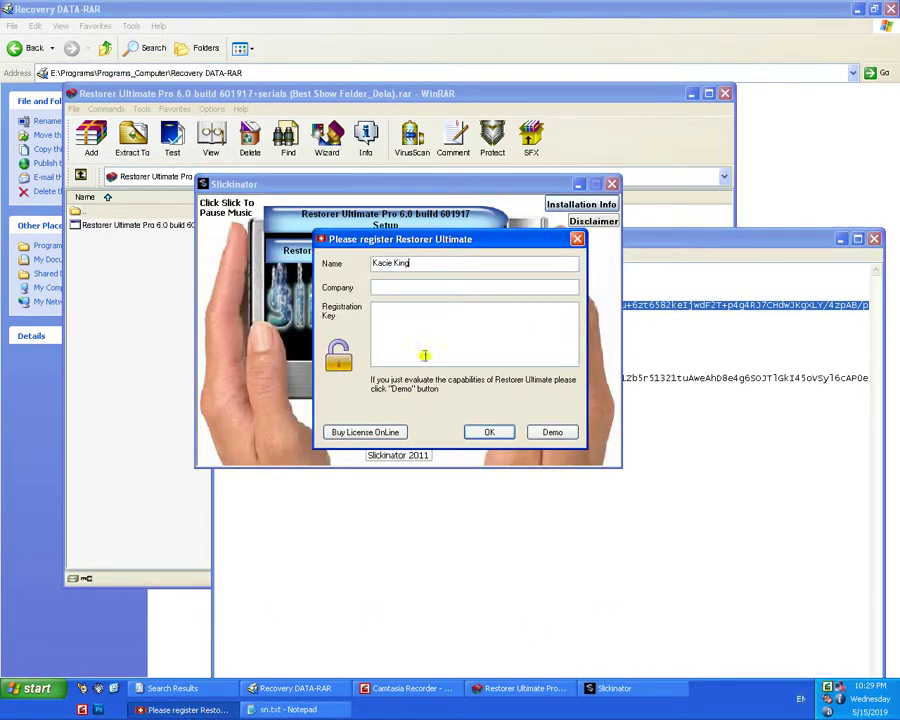
right_click(476, 357)
left_click(457, 401)
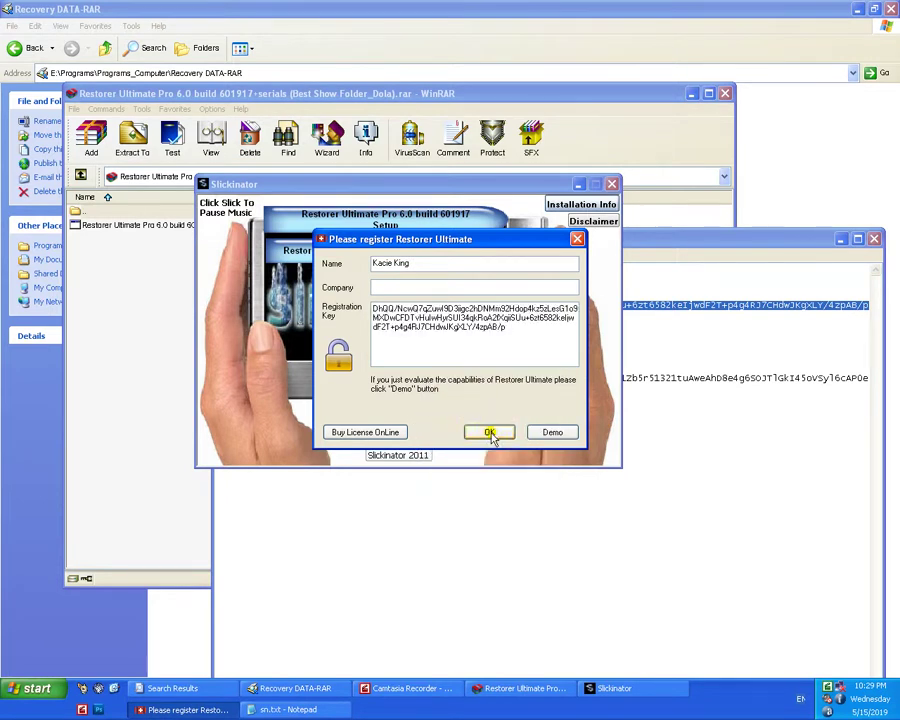
left_click(490, 433)
left_click(463, 387)
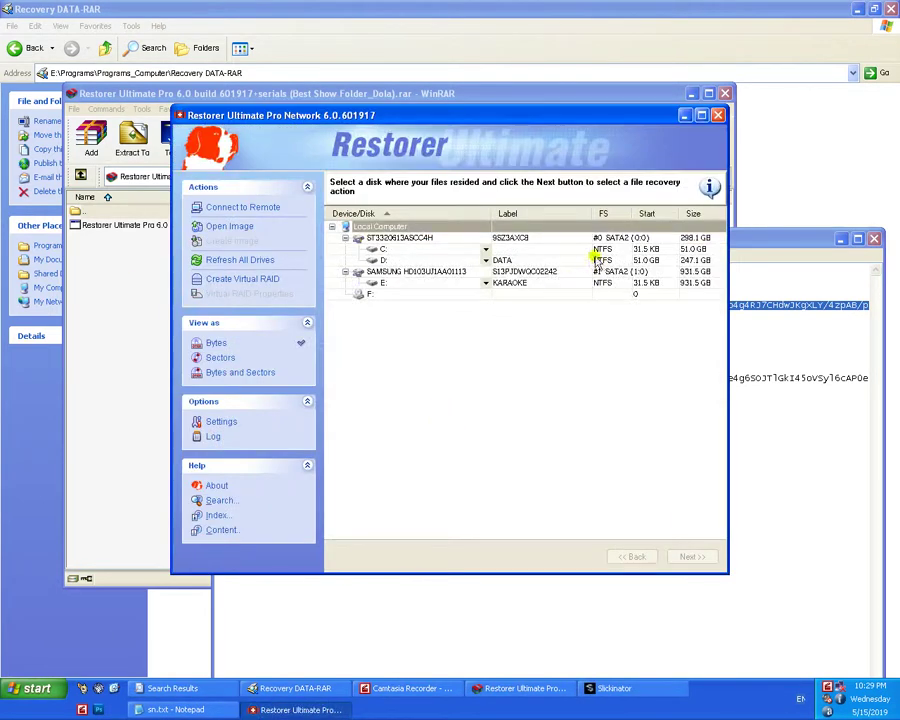
Choose the DATA (D:) disk in the maximized recovery window and run a File search for deleted files on it
double_click(493, 115)
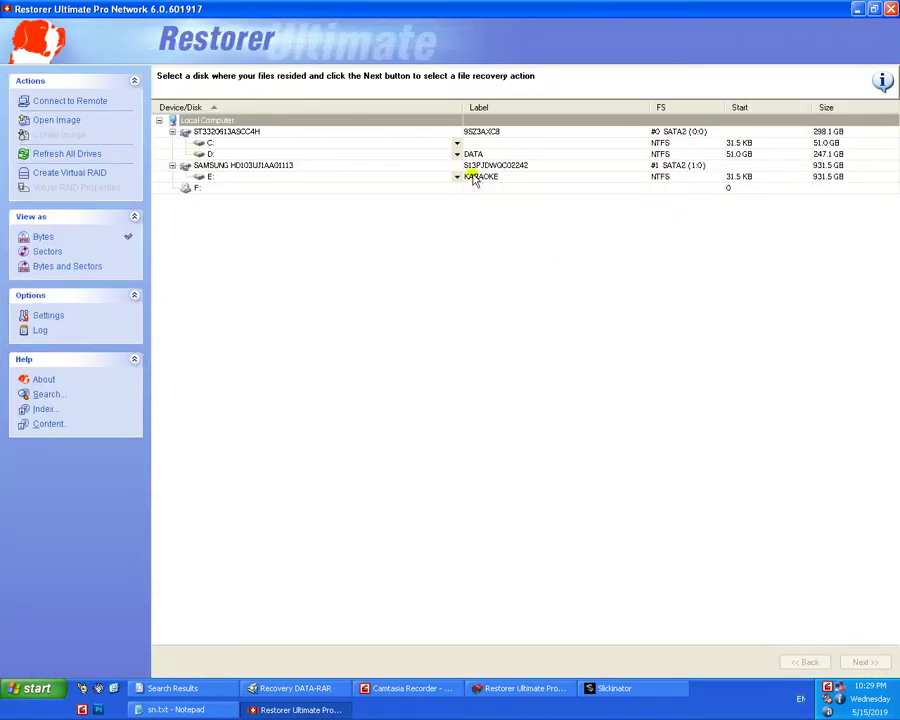
left_click(453, 142)
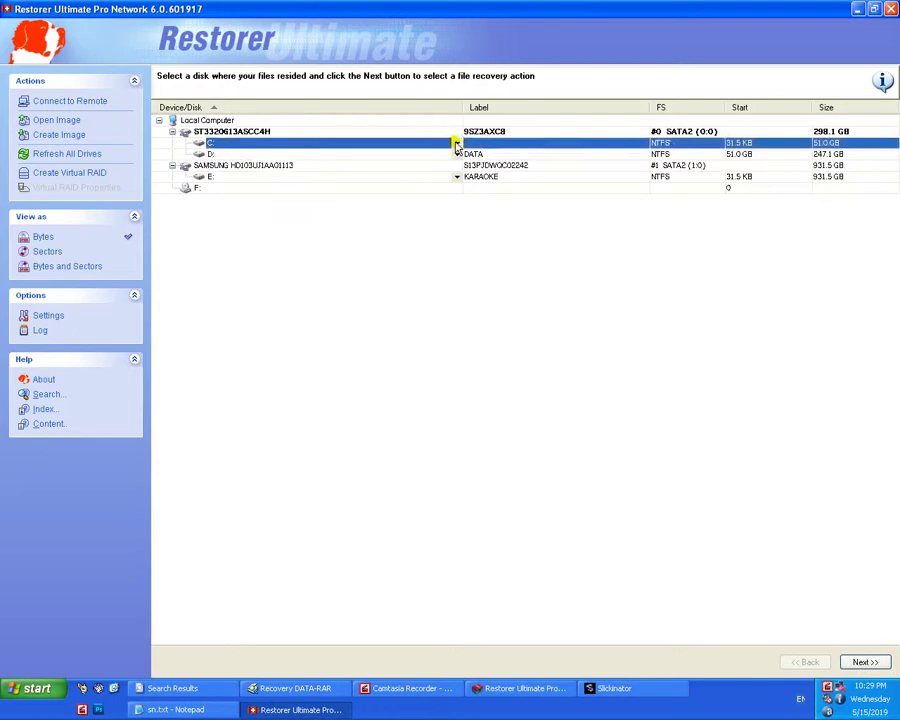
left_click(214, 154)
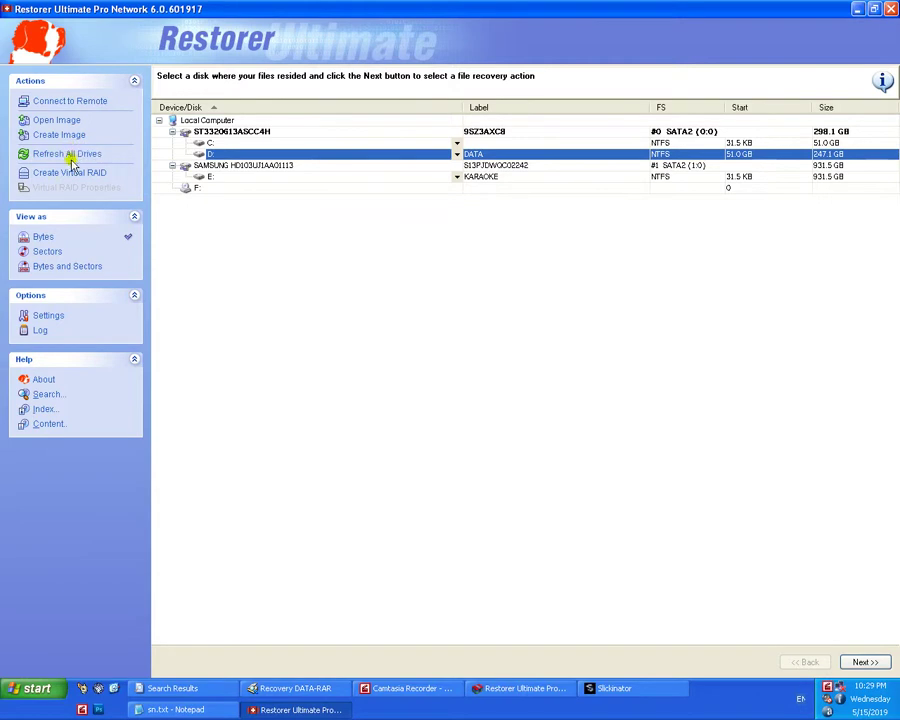
left_click(50, 318)
left_click(513, 437)
left_click(457, 154)
left_click(457, 154)
left_click(457, 154)
left_click(457, 154)
left_click(865, 662)
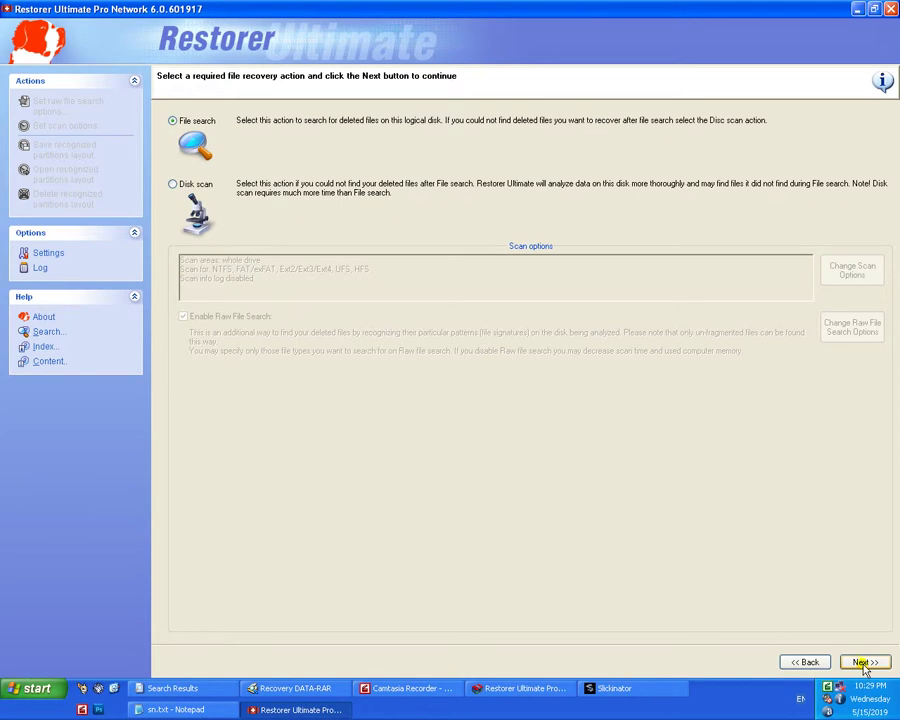
left_click(865, 664)
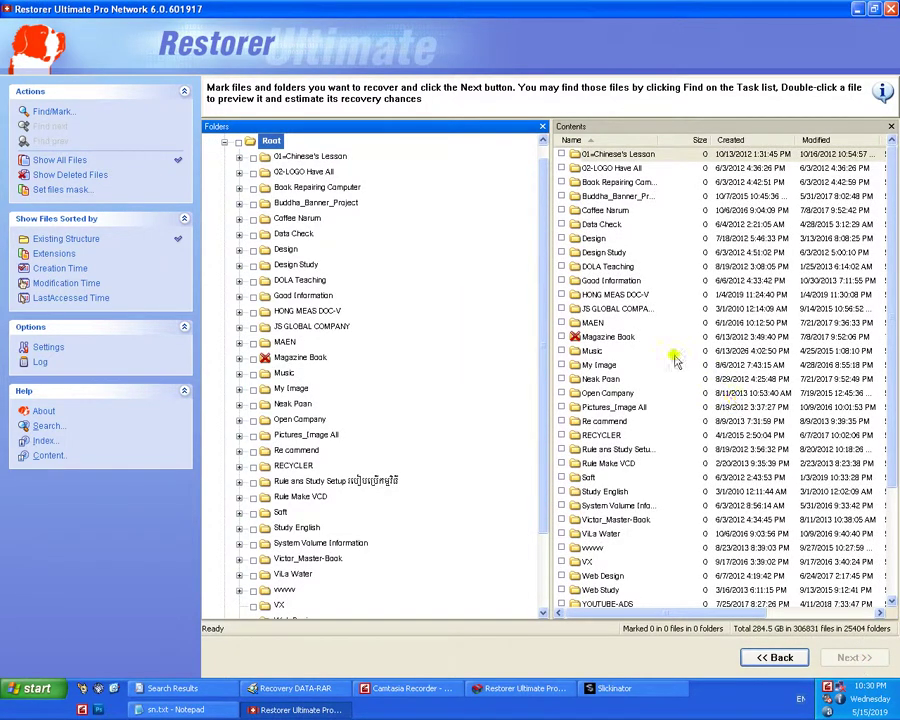
Examine the deleted folders and files in the root of drive D:, including Magazine Book, and close the recovery program
left_click(638, 338)
scroll(648, 410, "down", 4)
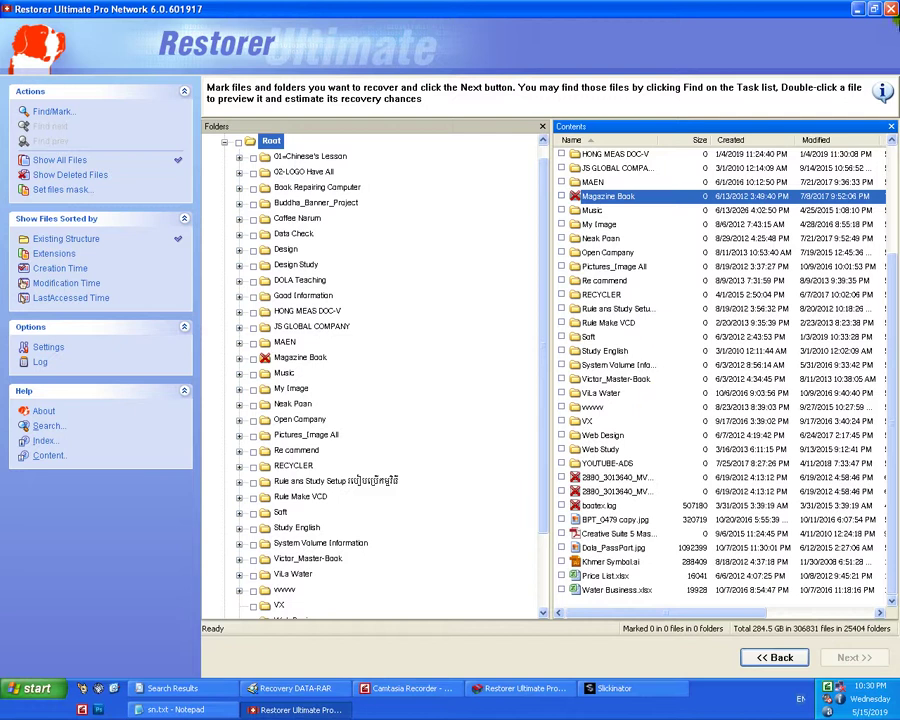
left_click(886, 9)
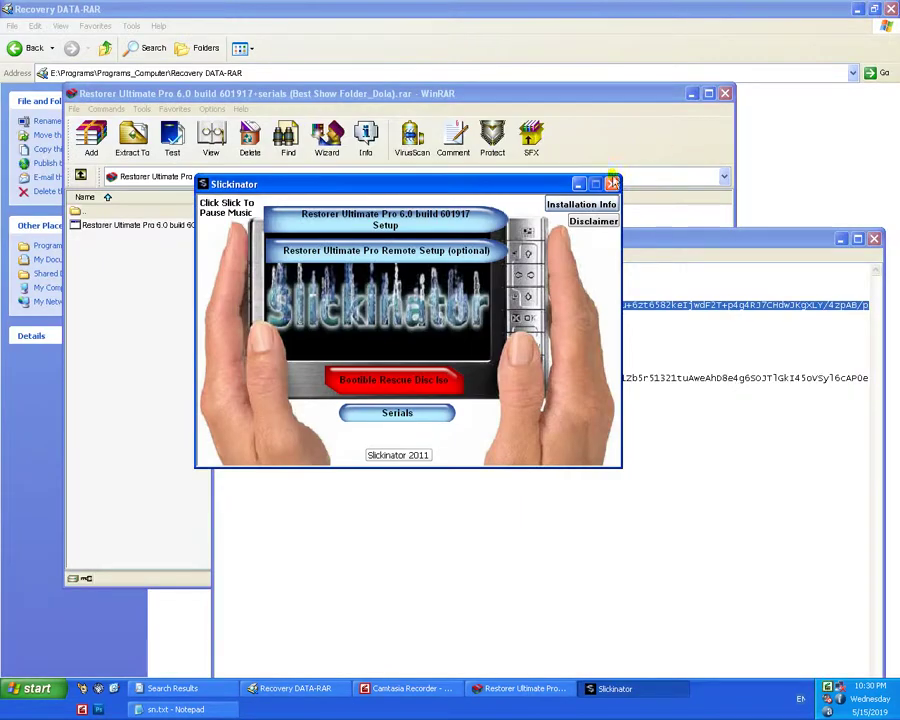
Close the Slickinator launcher, the WinRAR archive and the sn.txt file
left_click(611, 184)
left_click(725, 93)
left_click(873, 240)
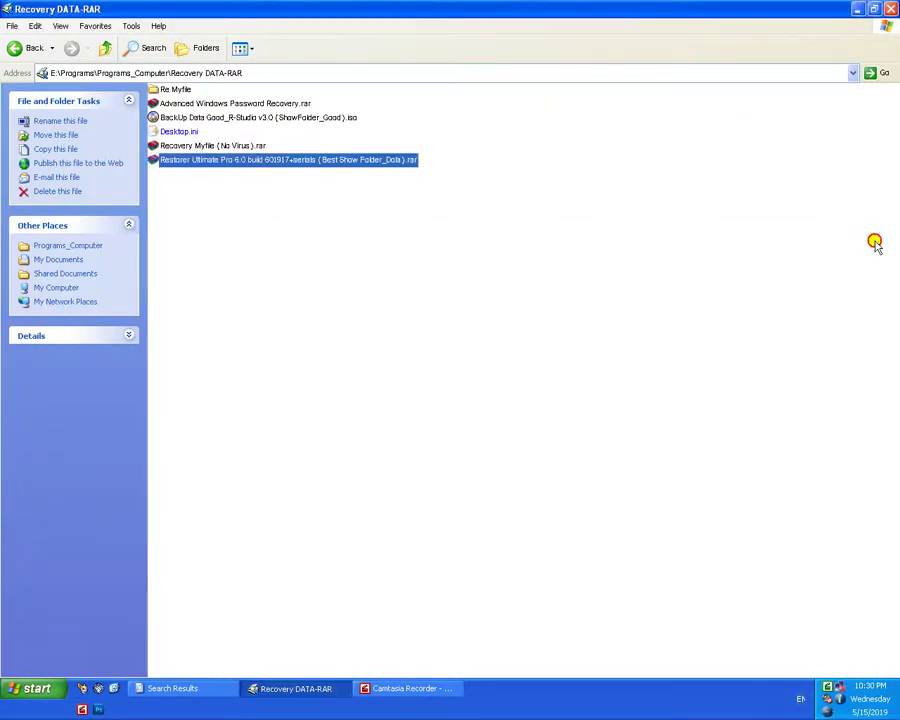
Open drive D: from My Computer, check inside the YOUTUBE-ADS folder and return to the drive's root
key("super+d")
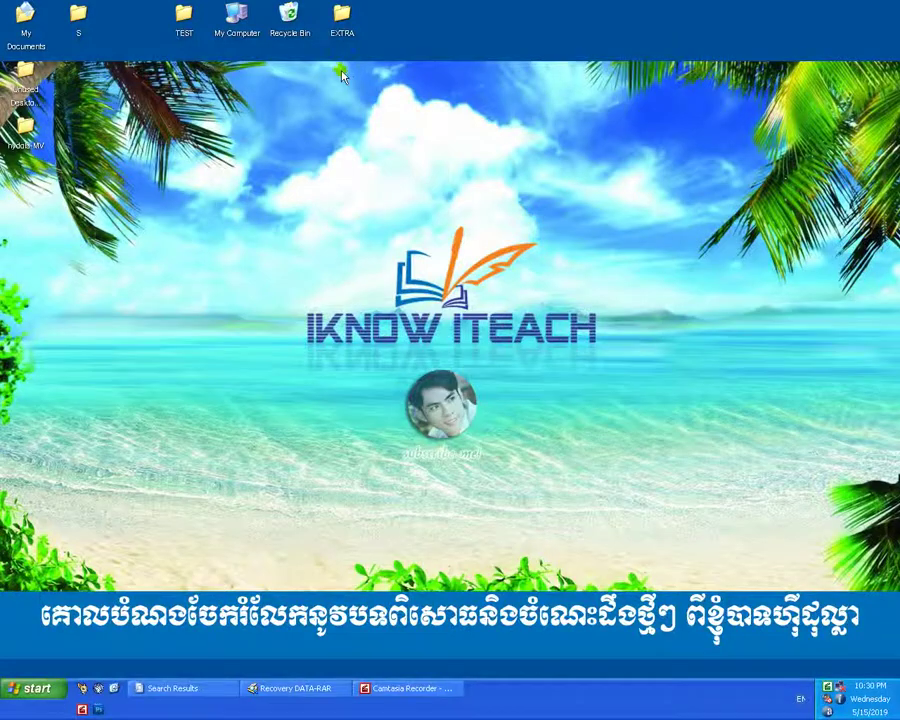
double_click(232, 14)
double_click(368, 214)
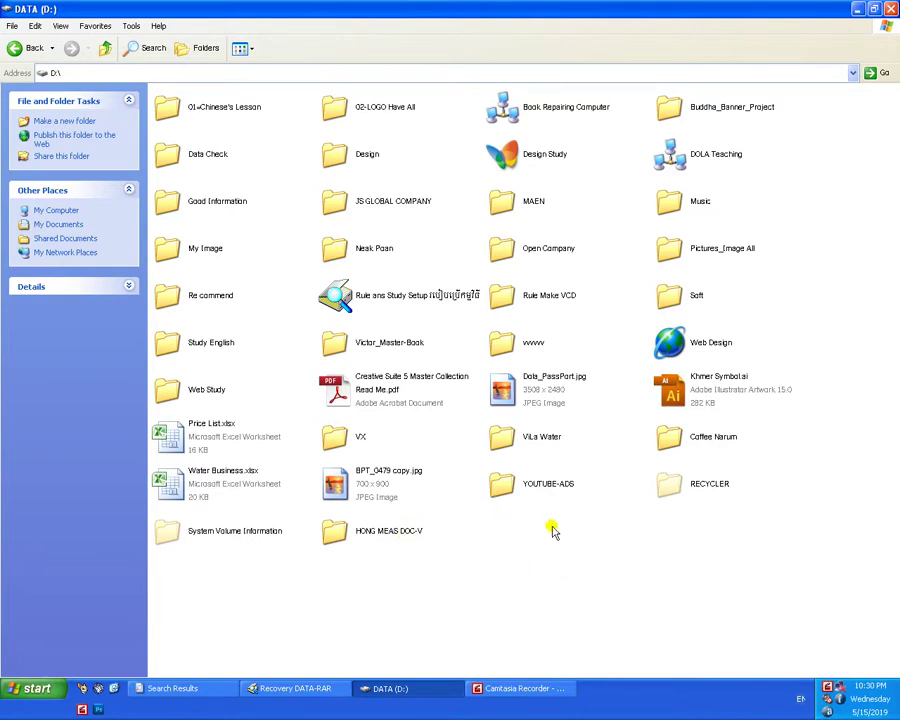
double_click(515, 485)
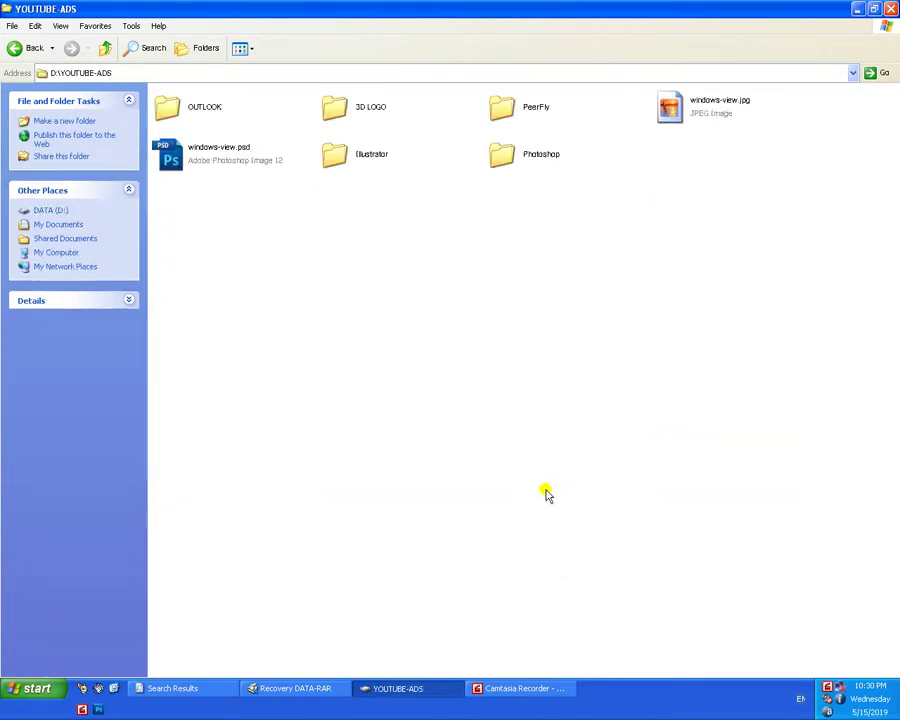
left_click(25, 50)
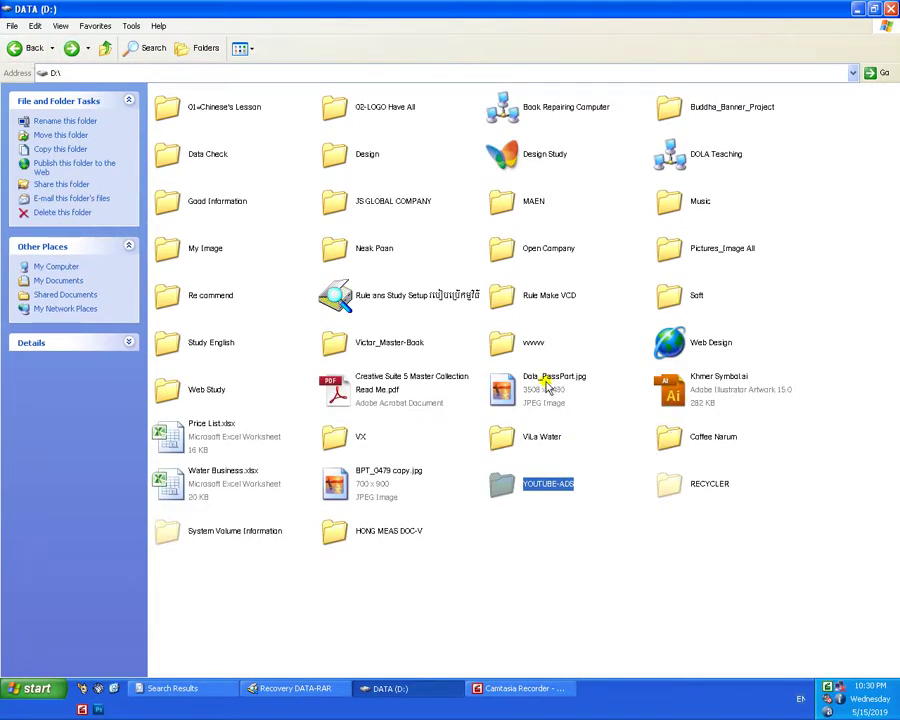
Create a new folder named Testing1 in the root of drive D:
right_click(518, 570)
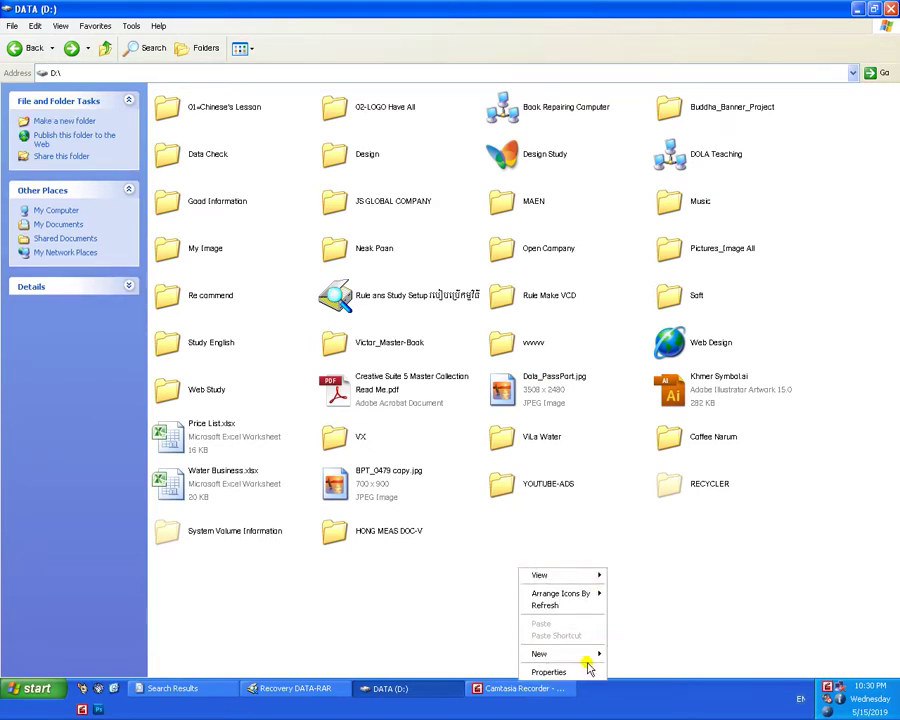
mouse_move(594, 653)
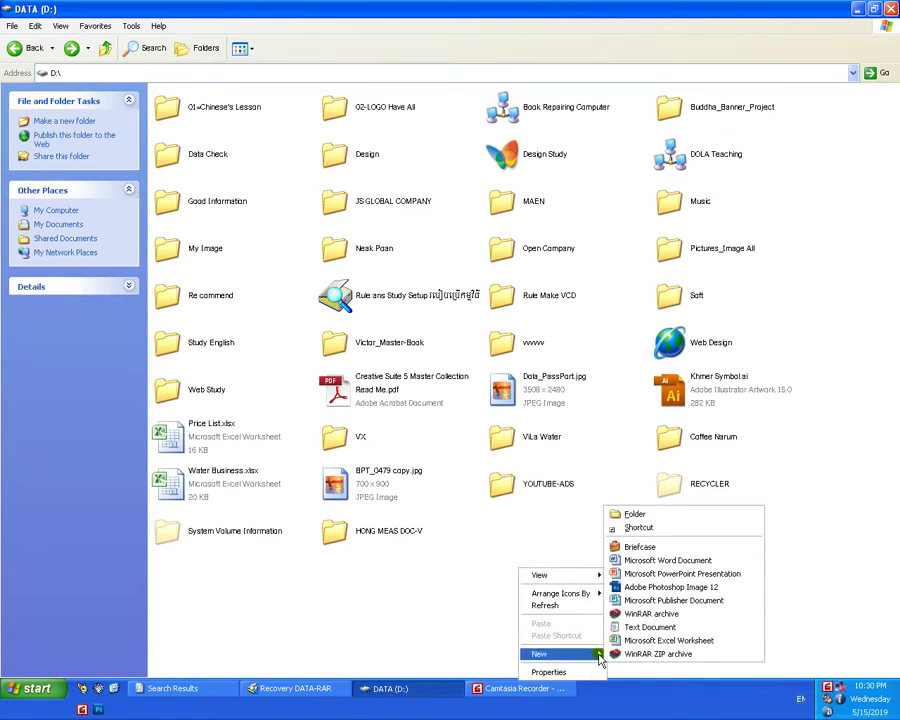
left_click(624, 514)
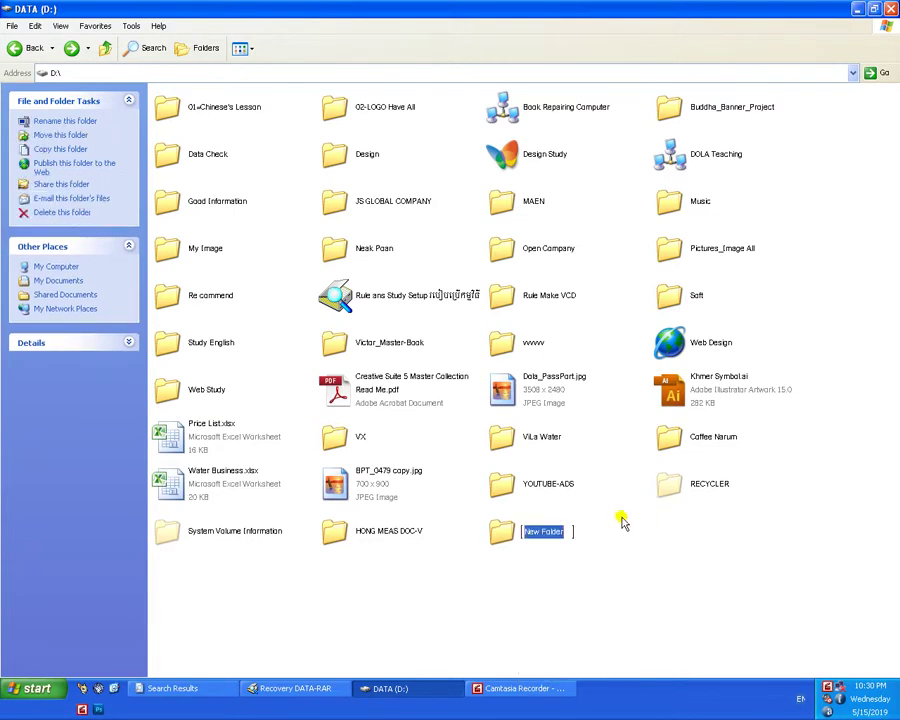
type("ក")
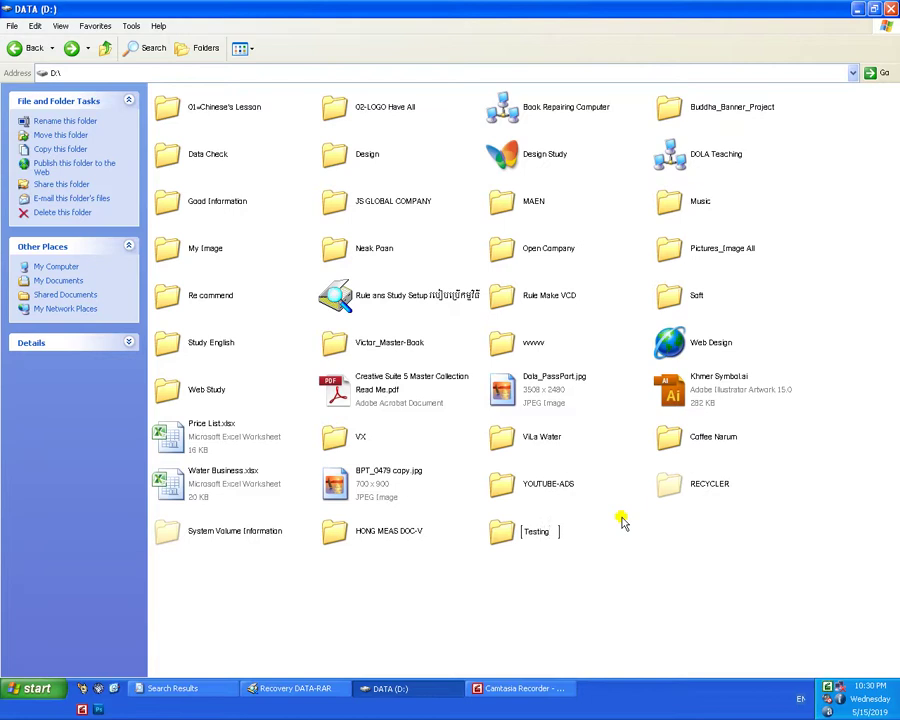
type("esting1")
left_click(594, 570)
Open the Testing1 folder and create a Microsoft Publisher document in it with the default name
double_click(536, 528)
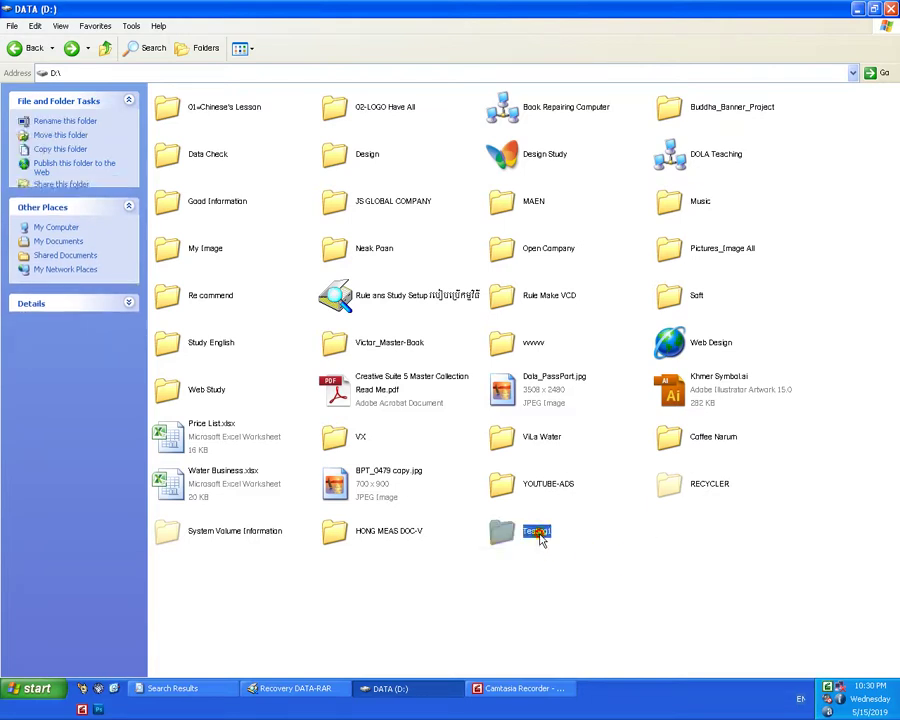
right_click(472, 341)
mouse_move(599, 459)
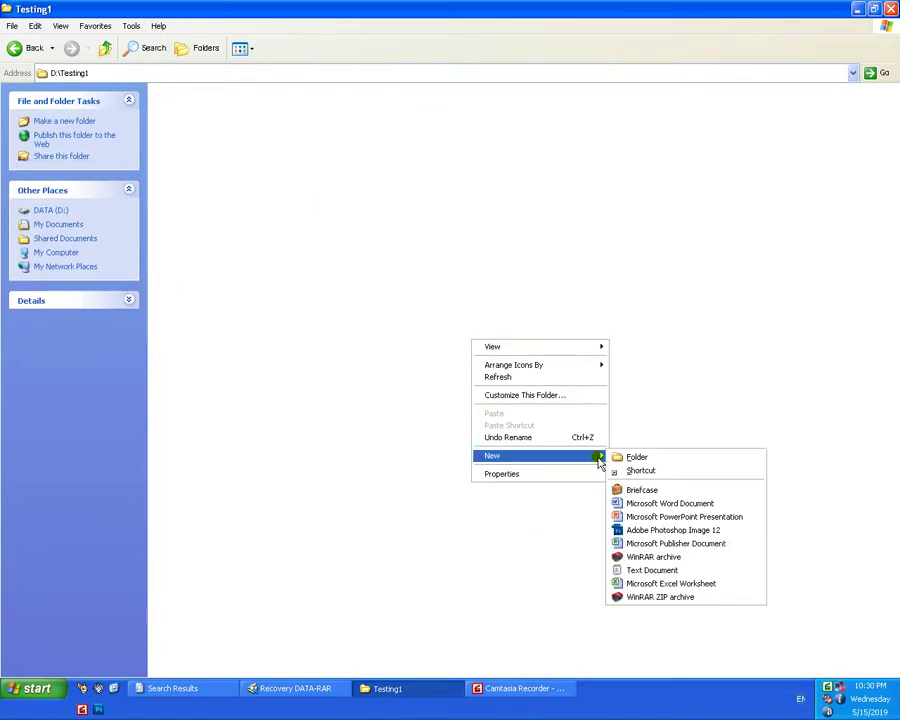
left_click(626, 540)
key("Return")
left_click(299, 235)
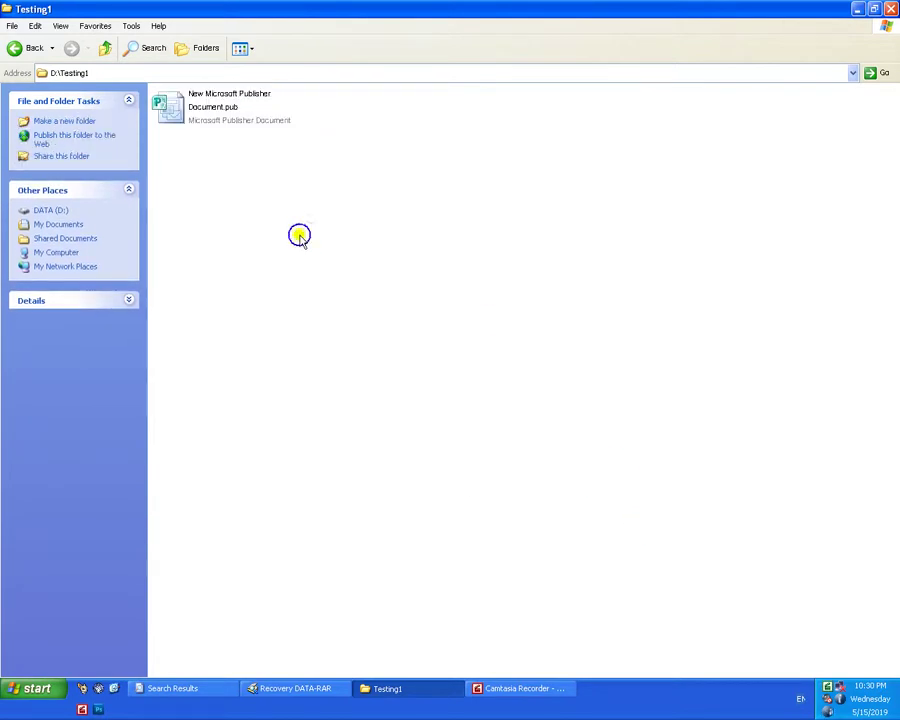
Add a Microsoft Excel worksheet and a WinRAR archive to the Testing1 folder, keeping their default names
right_click(300, 238)
mouse_move(412, 355)
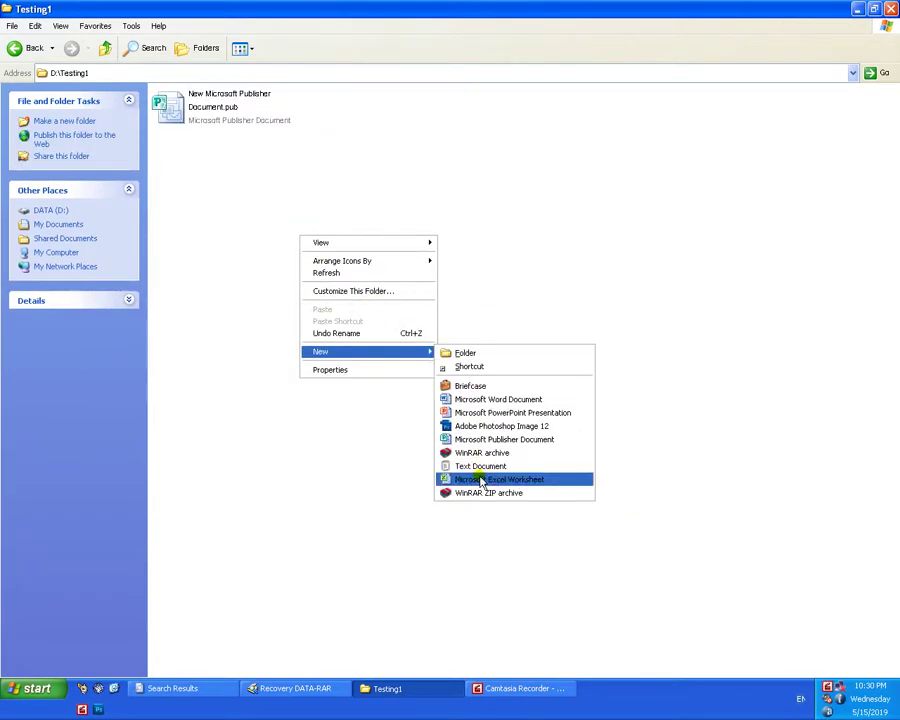
left_click(446, 478)
left_click(442, 351)
right_click(443, 348)
mouse_move(571, 464)
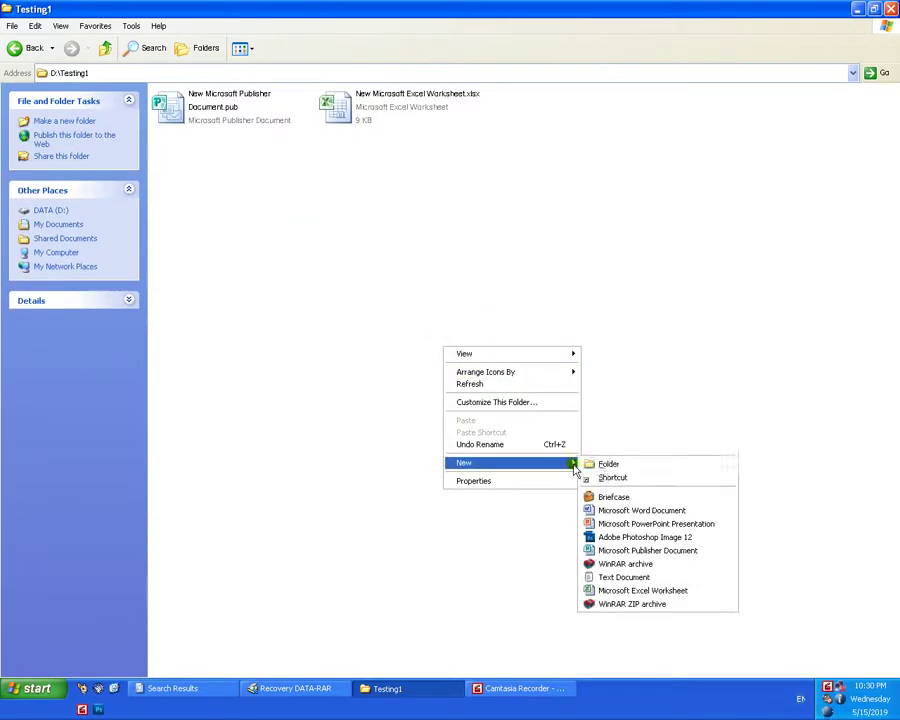
left_click(628, 566)
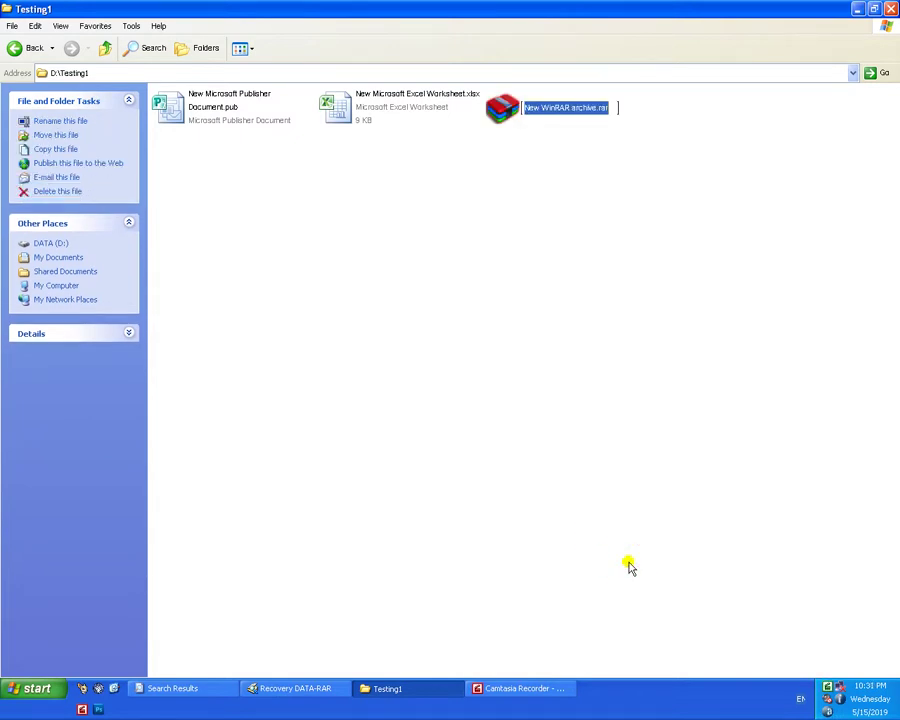
left_click(521, 332)
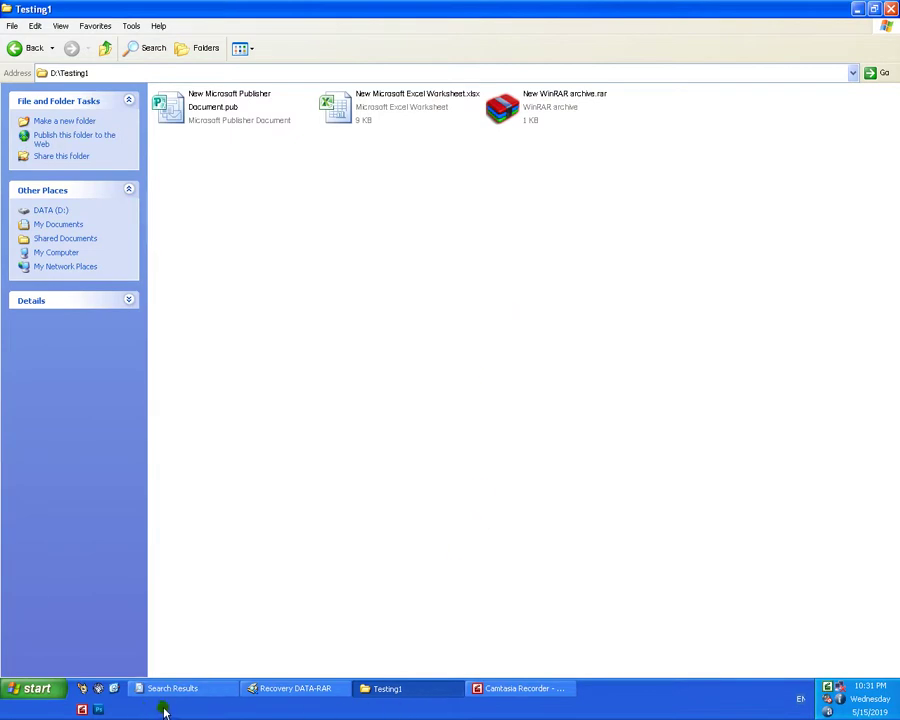
Return to drive D: through My Computer, delete the Testing1 folder and close the drive window
key("super+d")
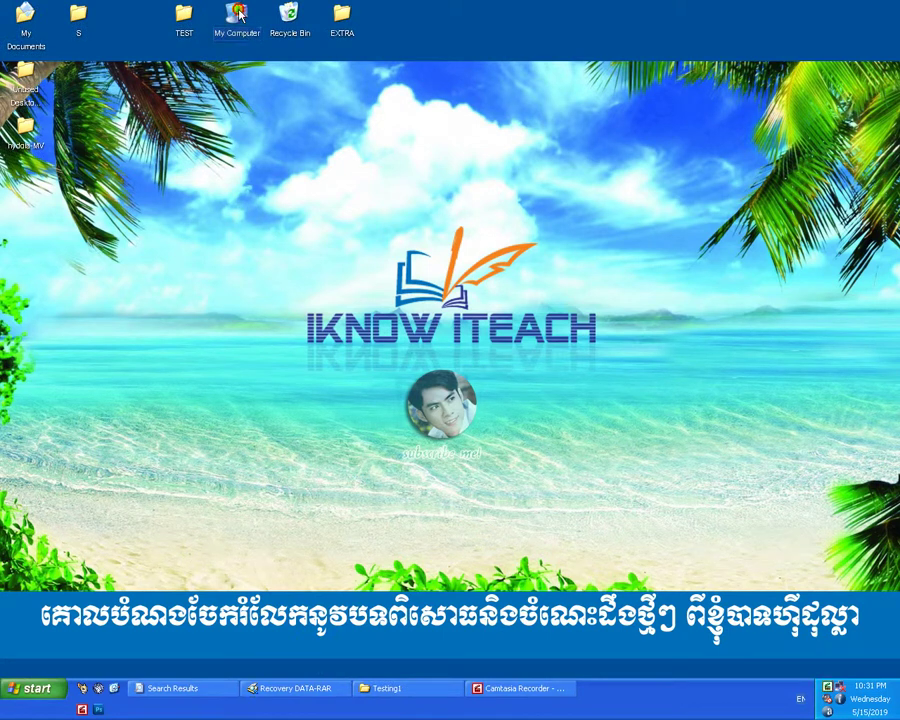
double_click(238, 14)
left_click(390, 231)
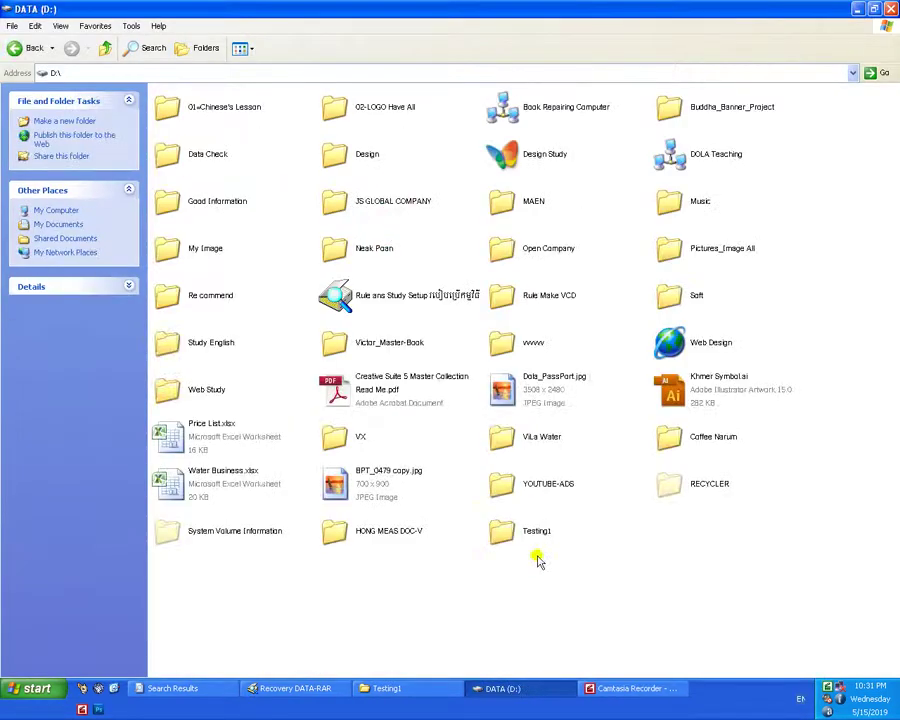
right_click(532, 532)
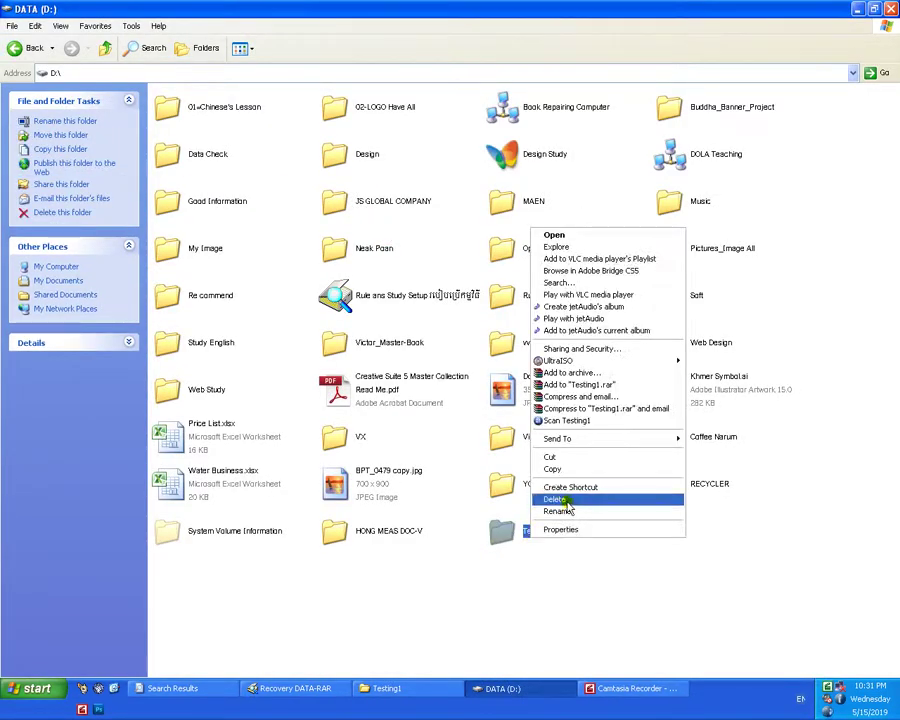
left_click(567, 500)
left_click(514, 373)
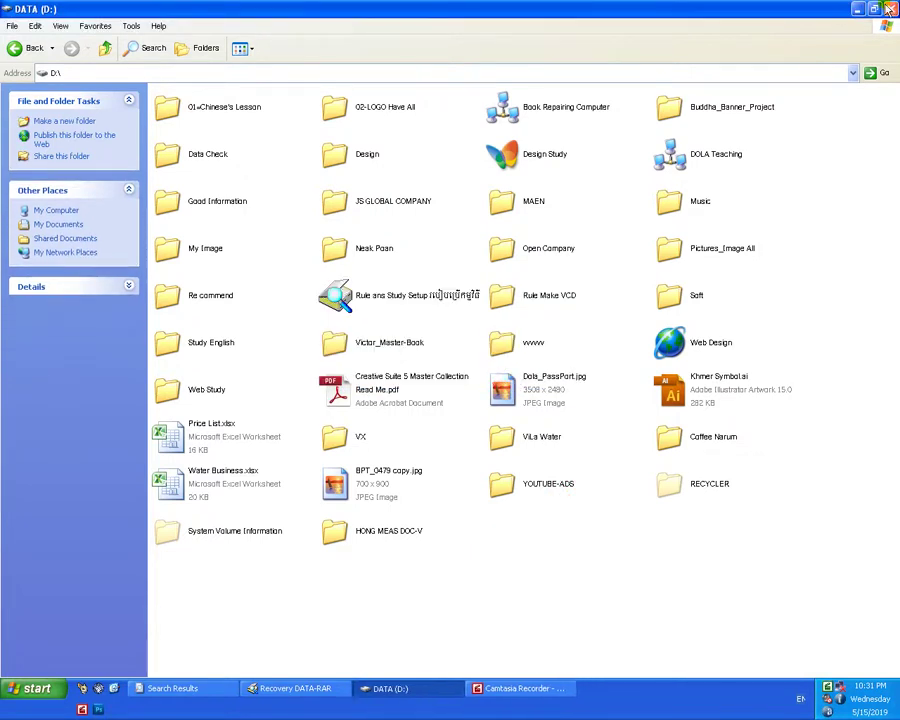
left_click(890, 9)
Empty the Recycle Bin and confirm deleting its items permanently
right_click(288, 30)
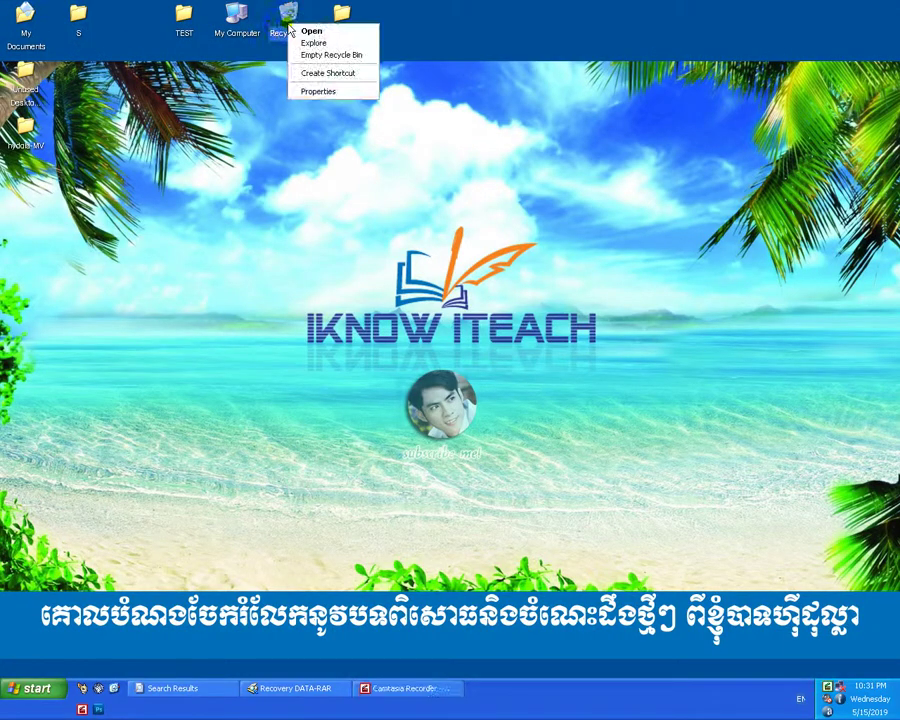
left_click(300, 55)
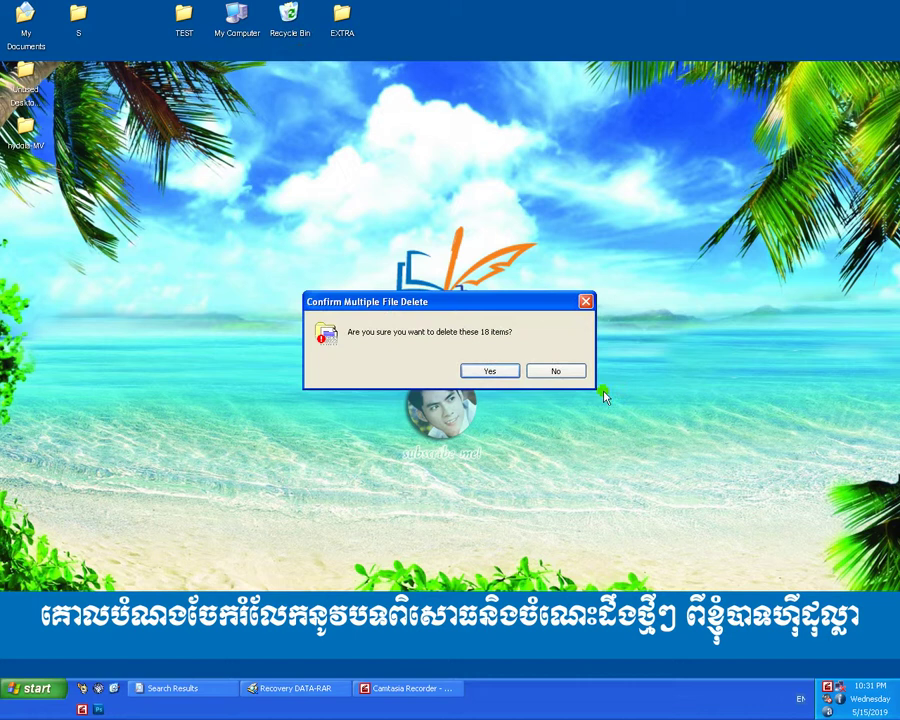
left_click(510, 370)
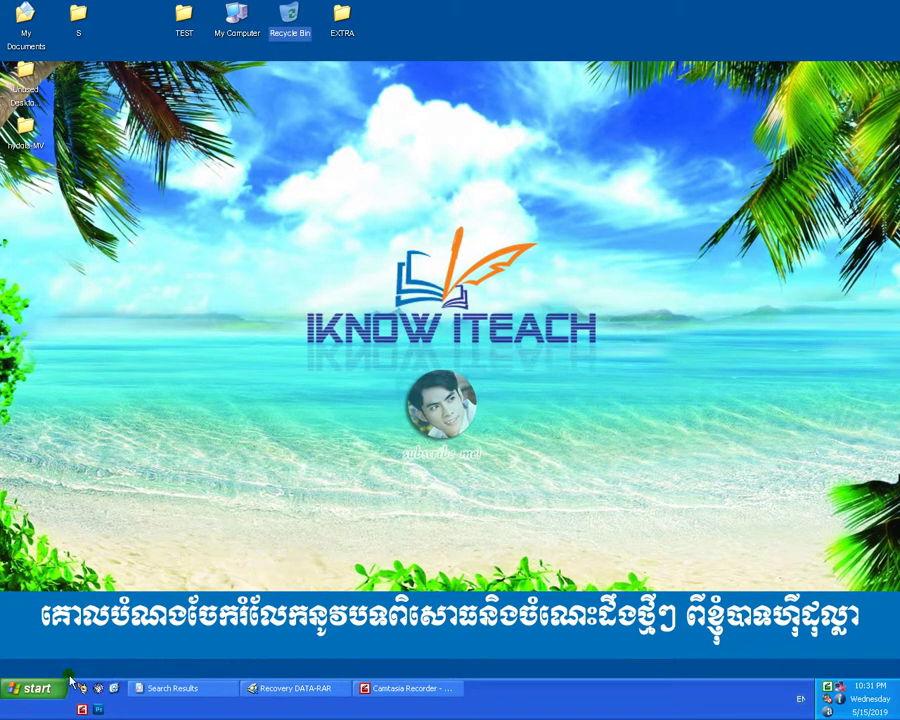
Launch Restorer Ultimate and run a File search for deleted files on the DATA (D:) disk
left_click(38, 688)
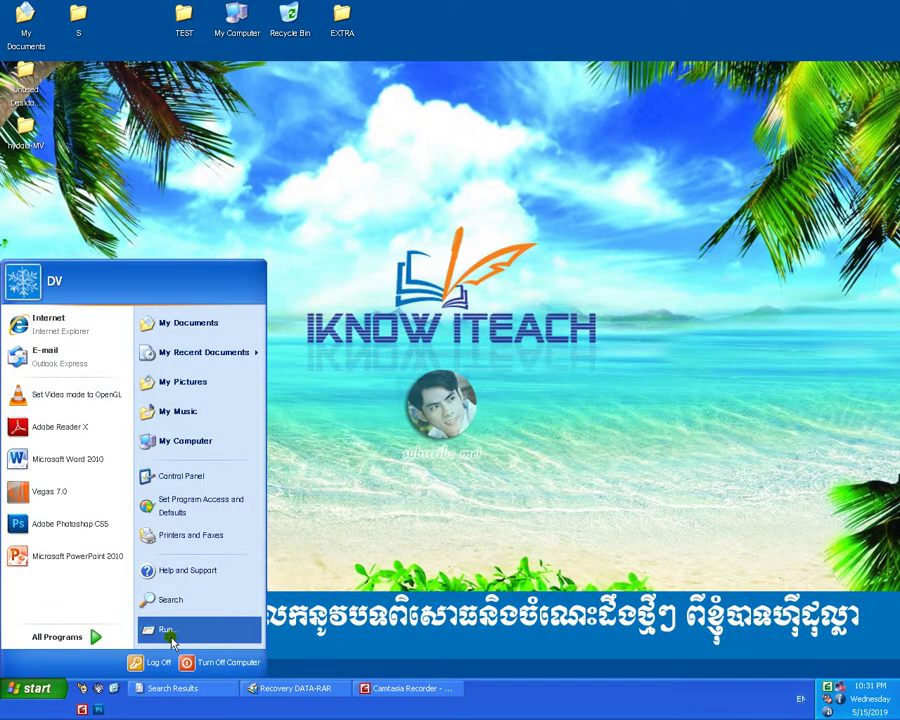
left_click(94, 637)
mouse_move(235, 638)
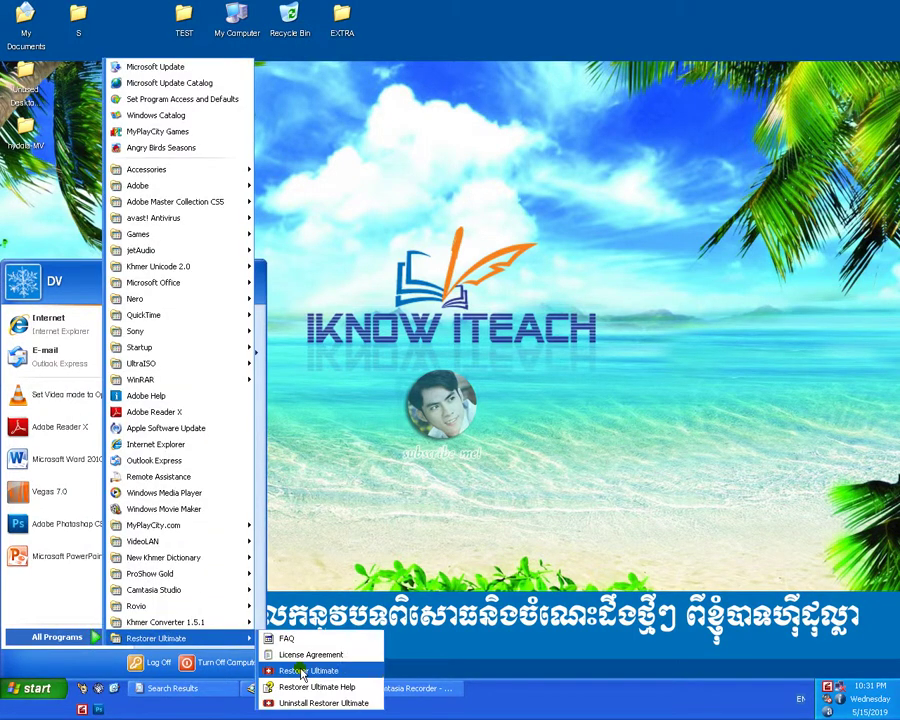
left_click(313, 678)
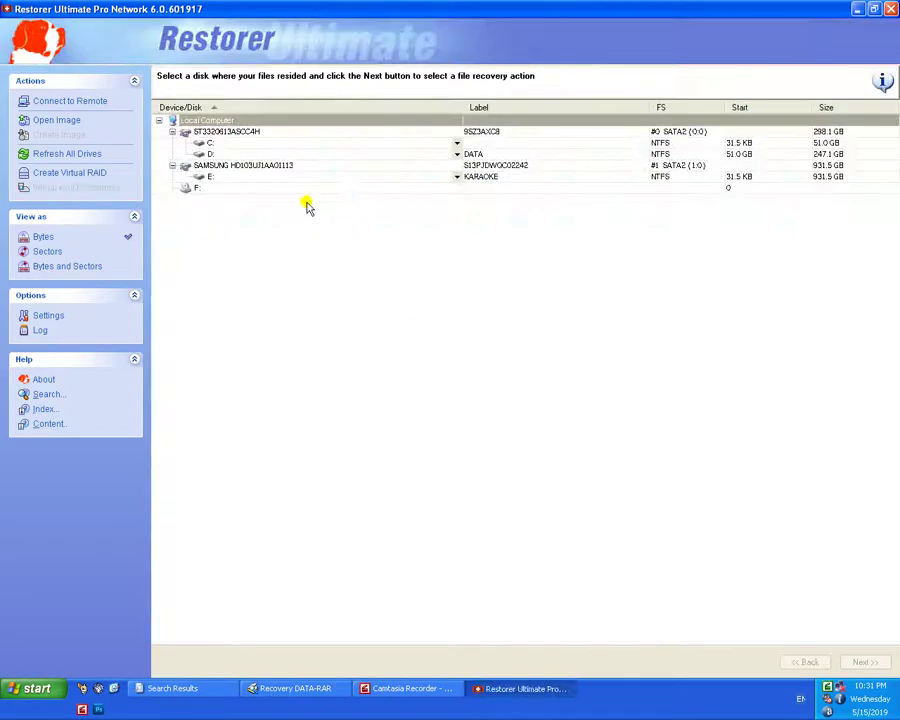
left_click(236, 154)
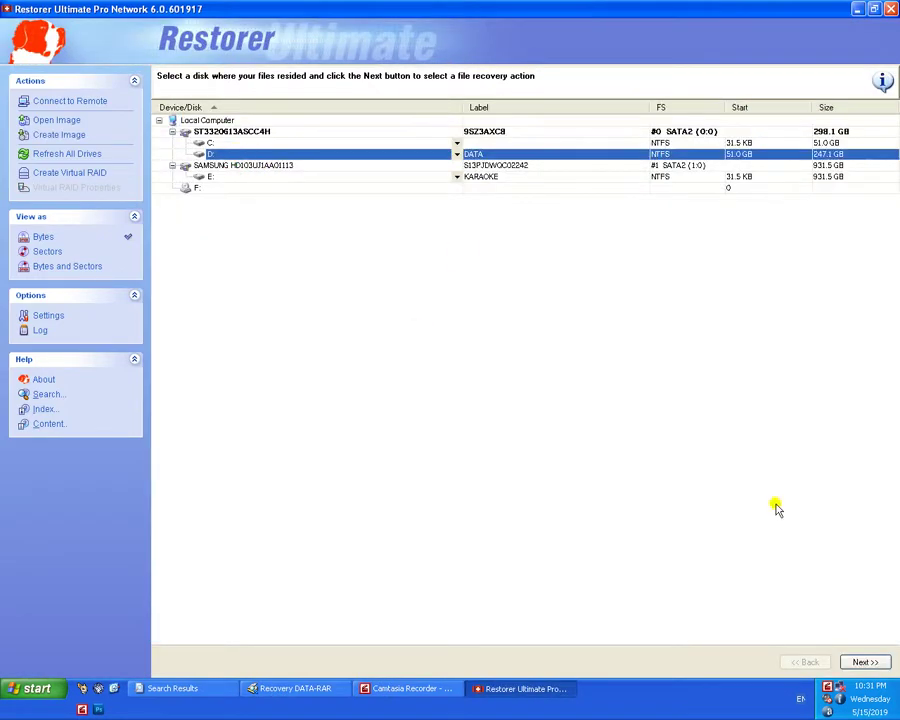
left_click(868, 663)
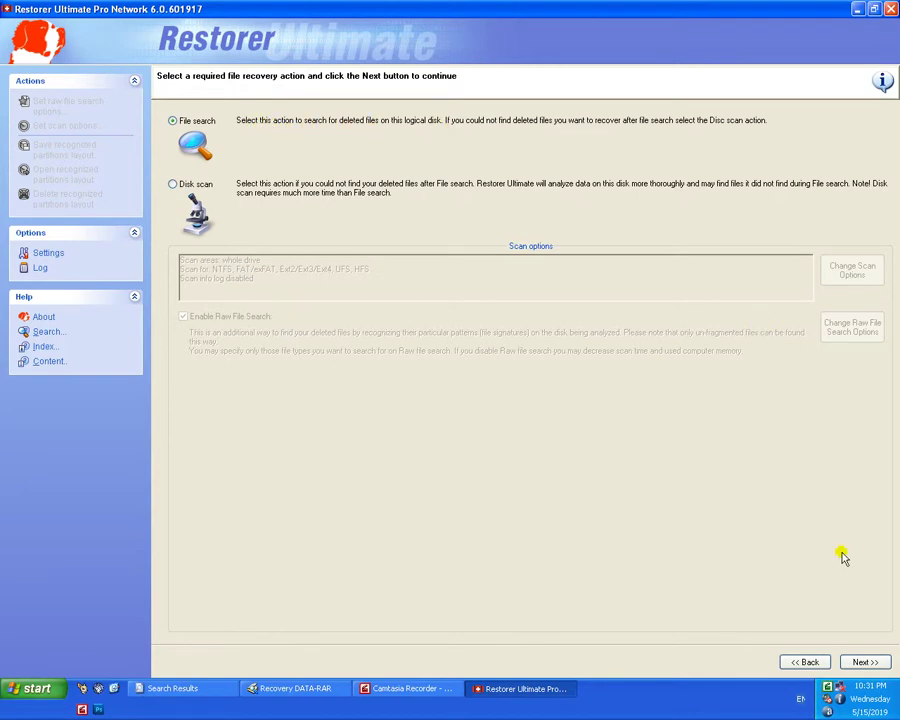
left_click(858, 662)
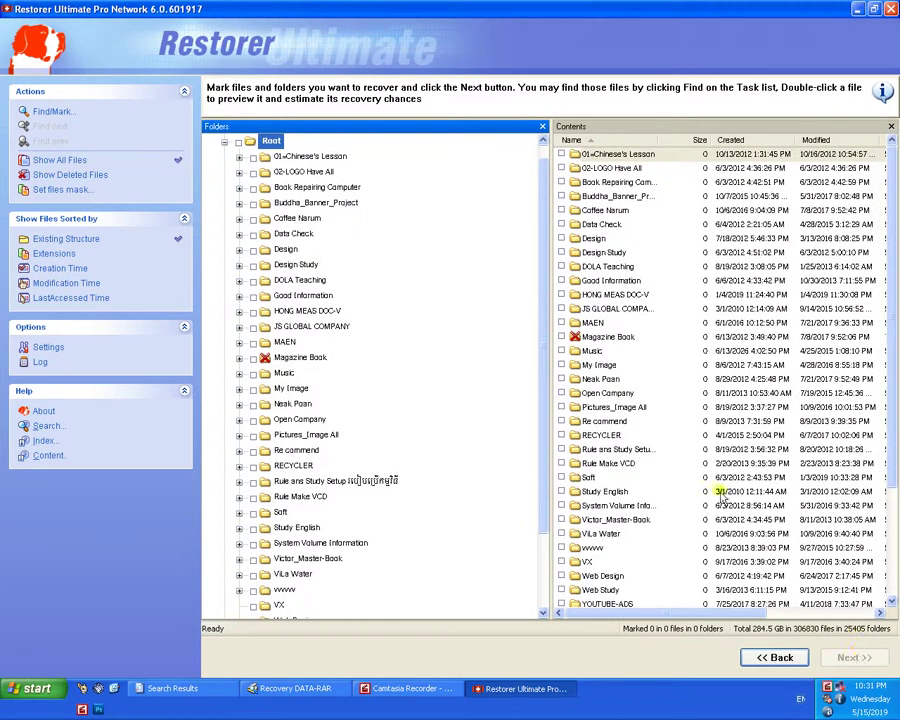
Look through the Root contents and the expanded Lost Files branch for the deleted Testing1 folder
left_click(662, 477)
scroll(664, 486, "down", 3)
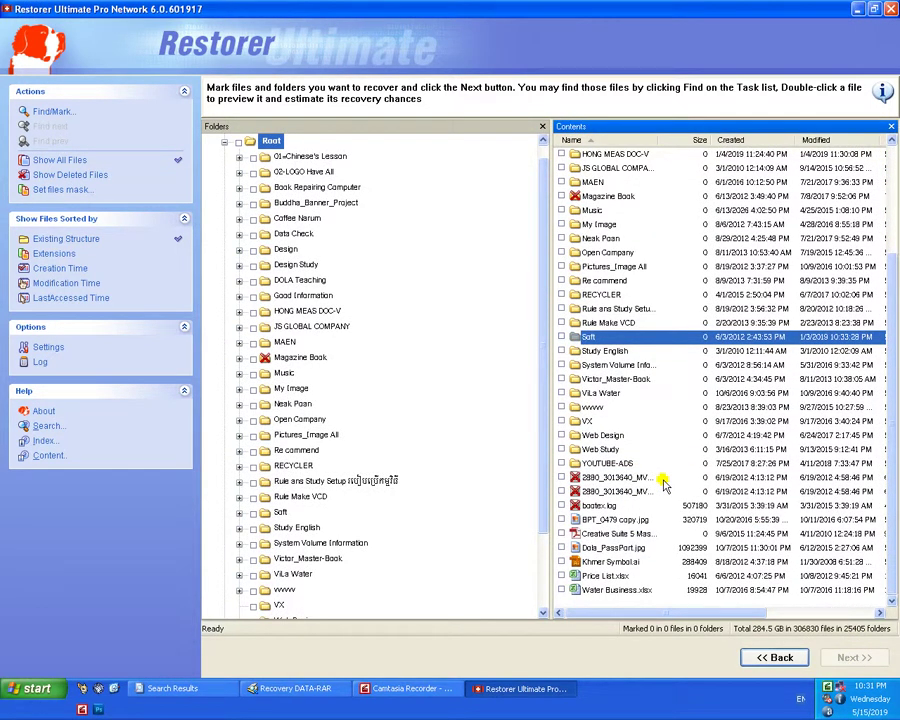
left_click(462, 481)
scroll(468, 488, "down", 2)
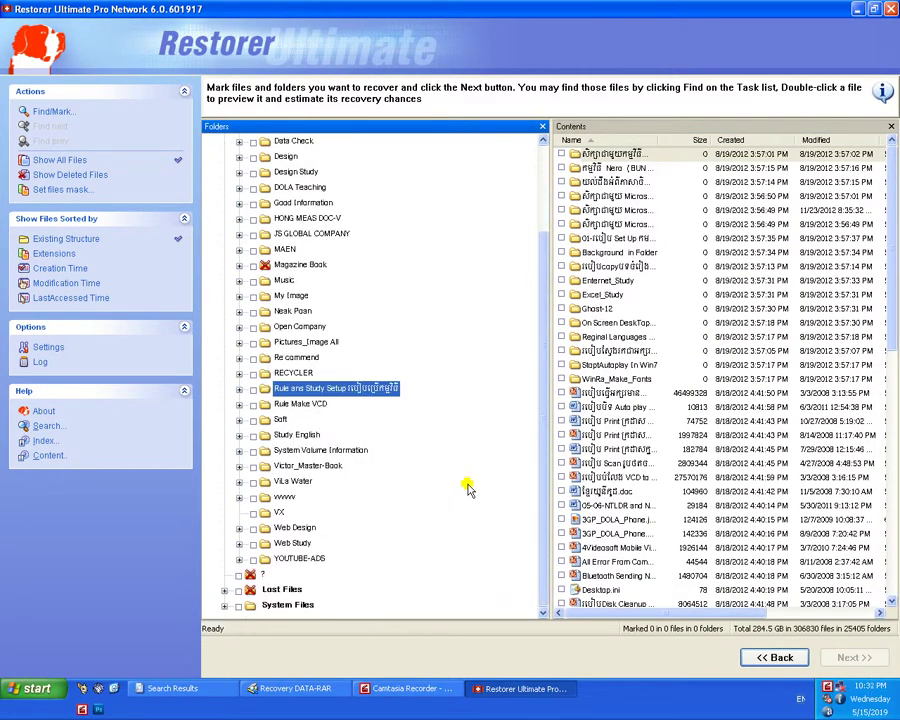
double_click(282, 589)
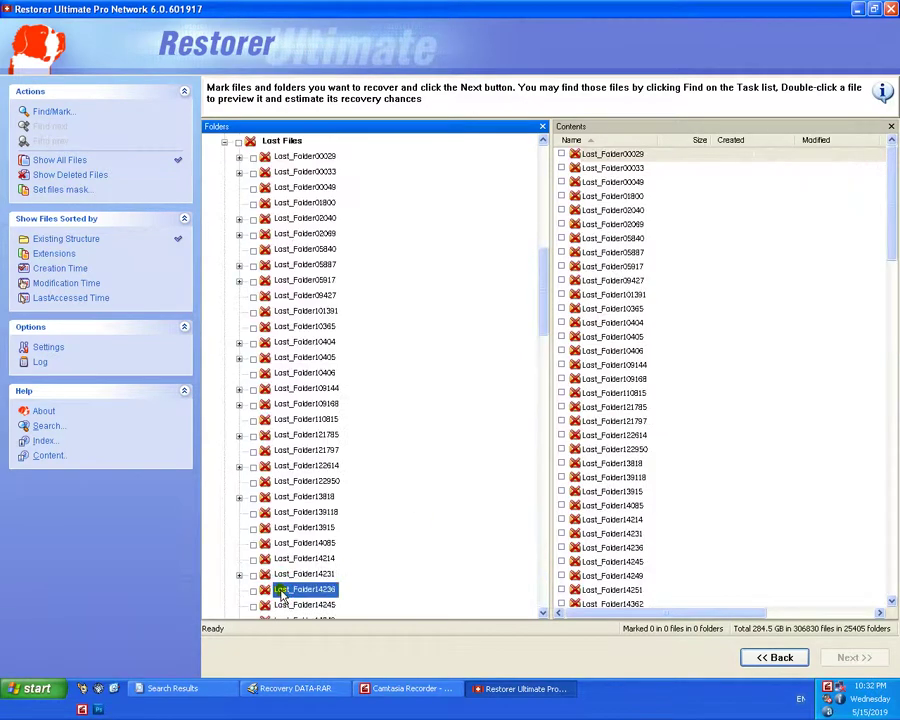
scroll(367, 514, "up", 3)
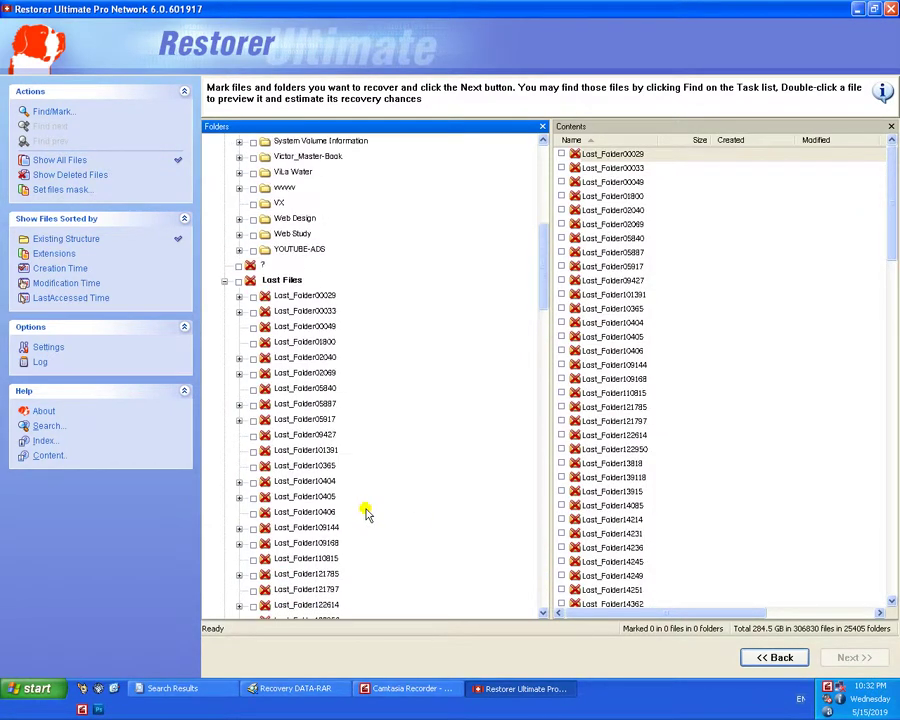
scroll(365, 510, "down", 20)
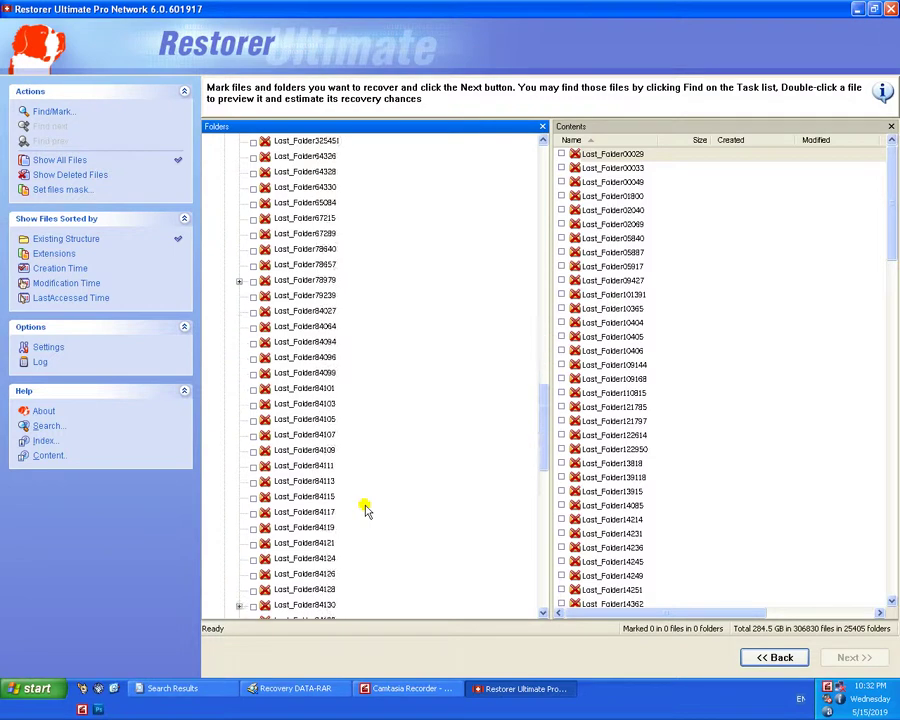
scroll(365, 505, "up", 20)
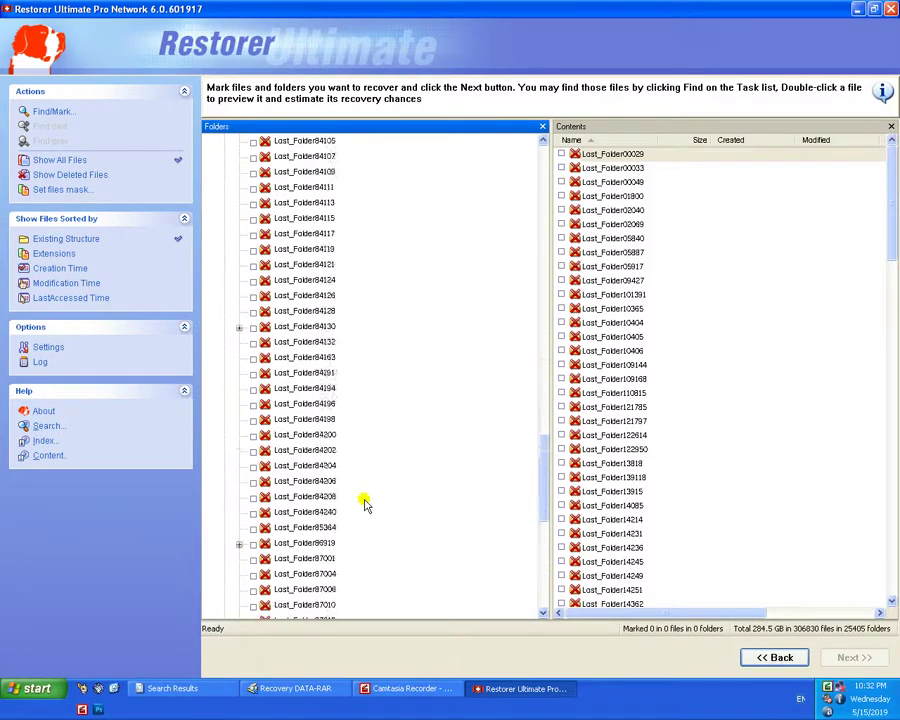
scroll(365, 505, "up", 2)
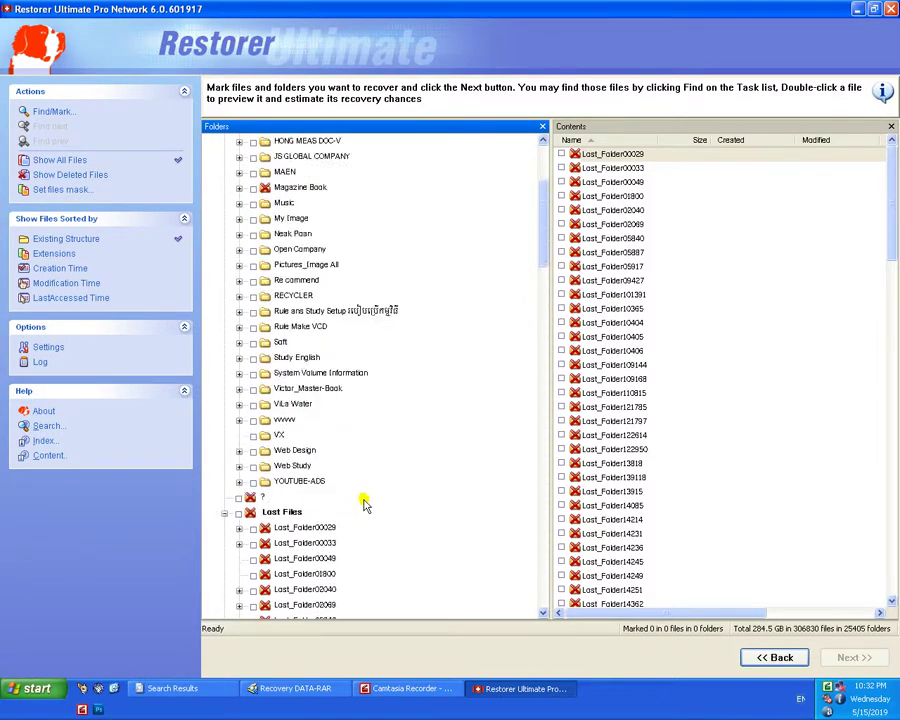
Look through the "?" folder and the first and last Lost_Folder entries under Lost Files for the deleted test folder
left_click(257, 497)
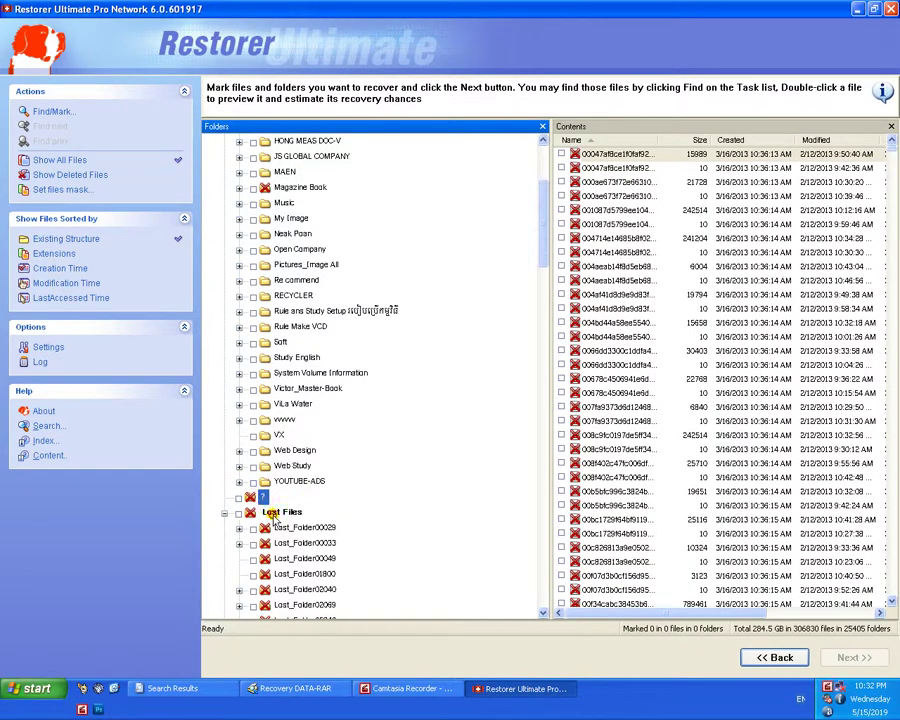
left_click(276, 513)
left_click(284, 527)
left_click(297, 544)
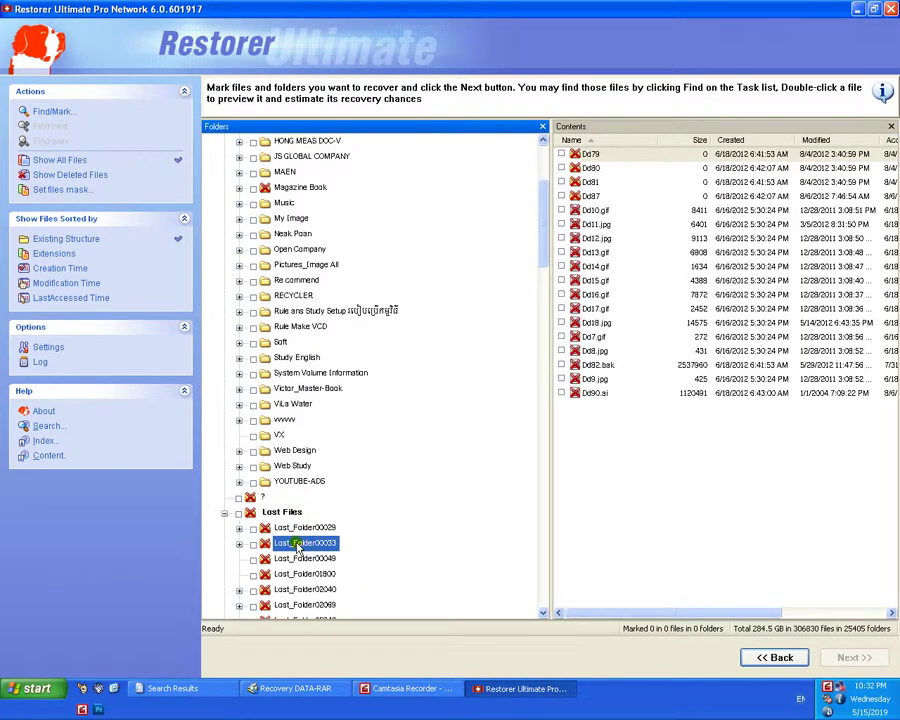
left_click(302, 559)
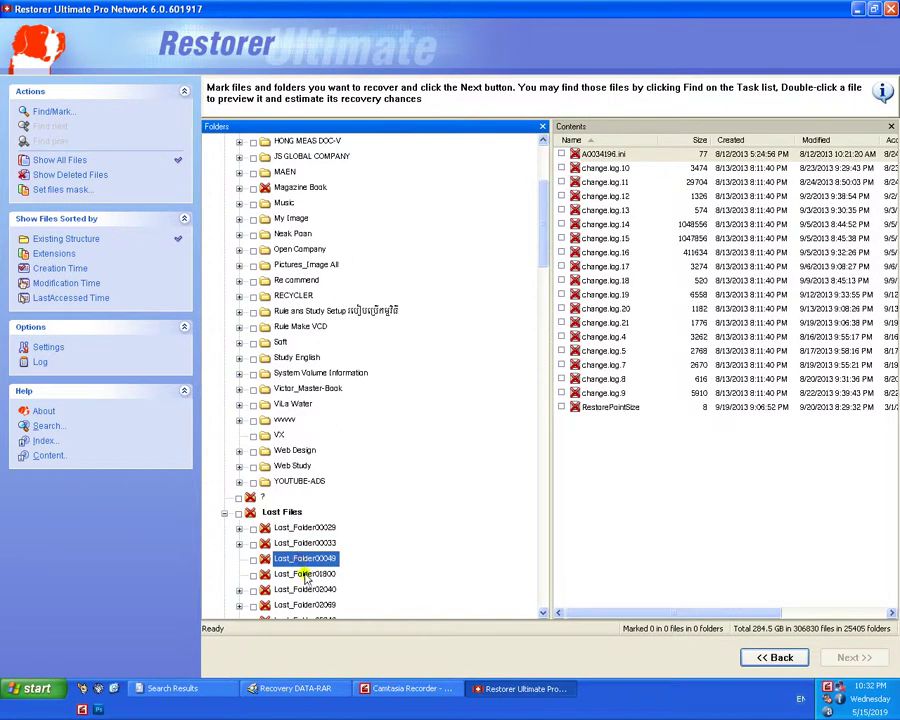
left_click(306, 575)
scroll(326, 558, "down", 15)
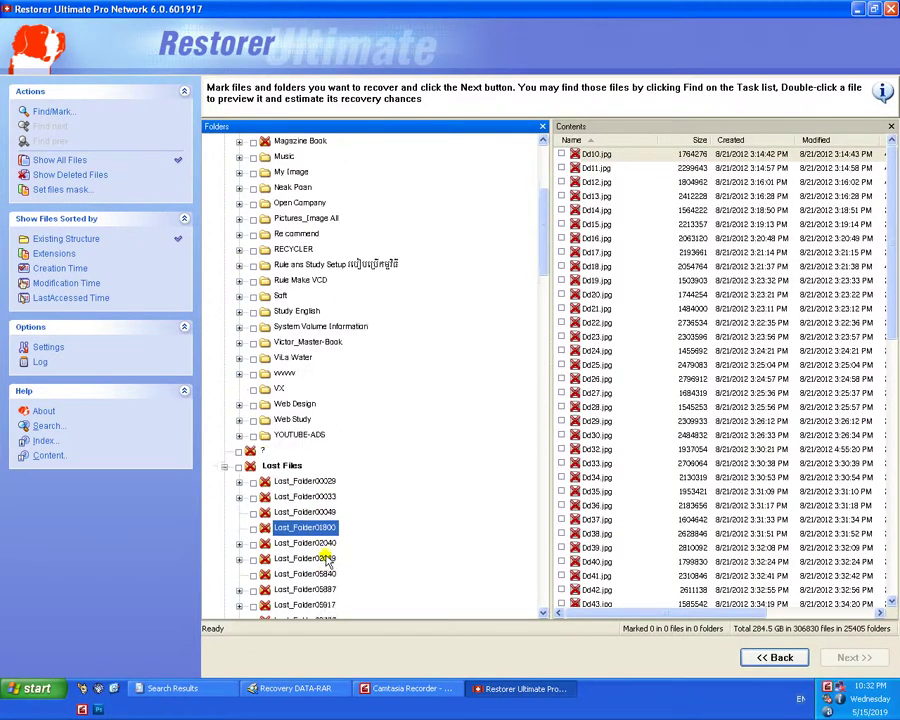
left_click_drag(543, 390, 545, 592)
left_click(315, 590)
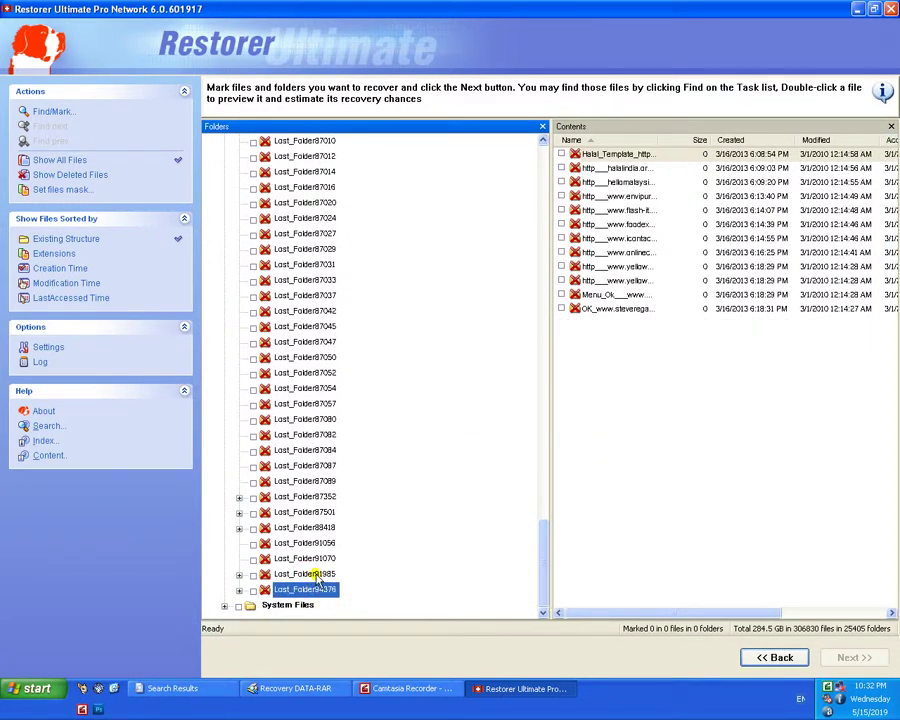
left_click(315, 572)
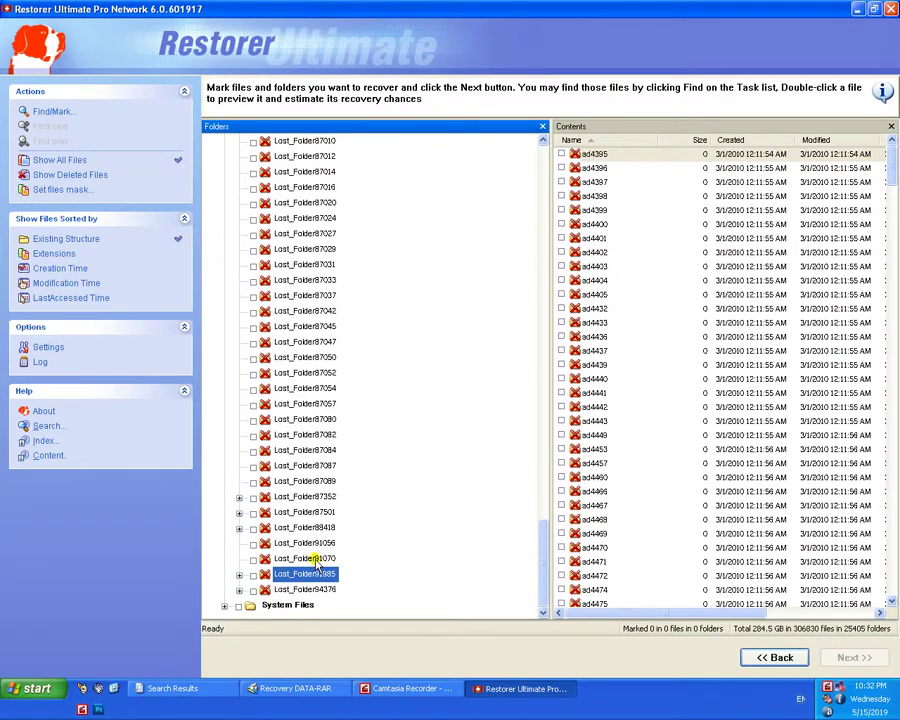
left_click(315, 558)
scroll(352, 500, "up", 12)
scroll(352, 500, "up", 10)
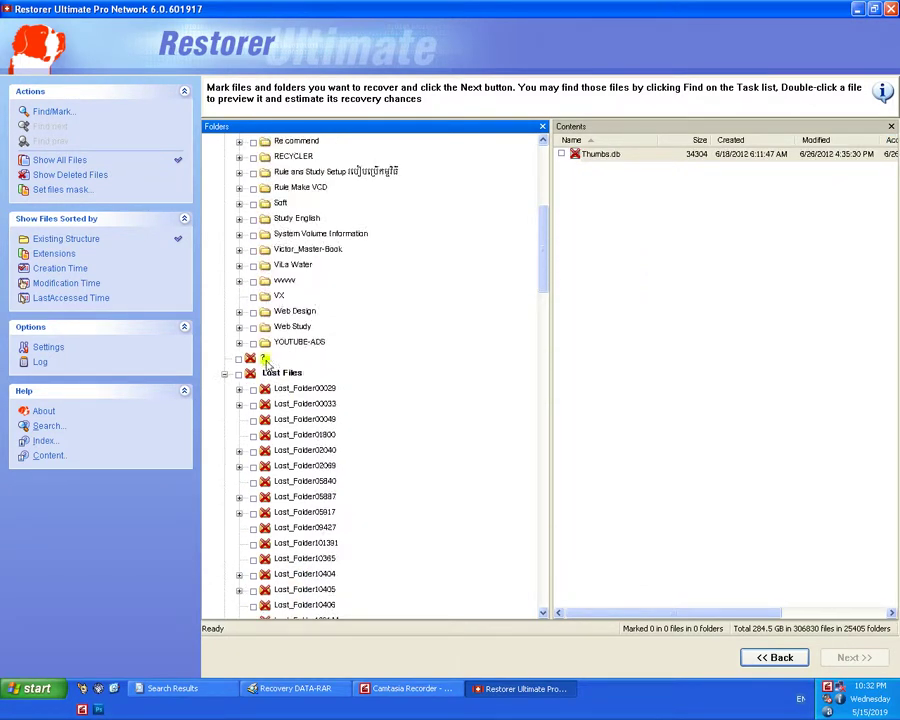
Check the "?" folder again and examine the deleted Magazine Book folder with its subfolders under Root
left_click(263, 359)
scroll(283, 355, "up", 2)
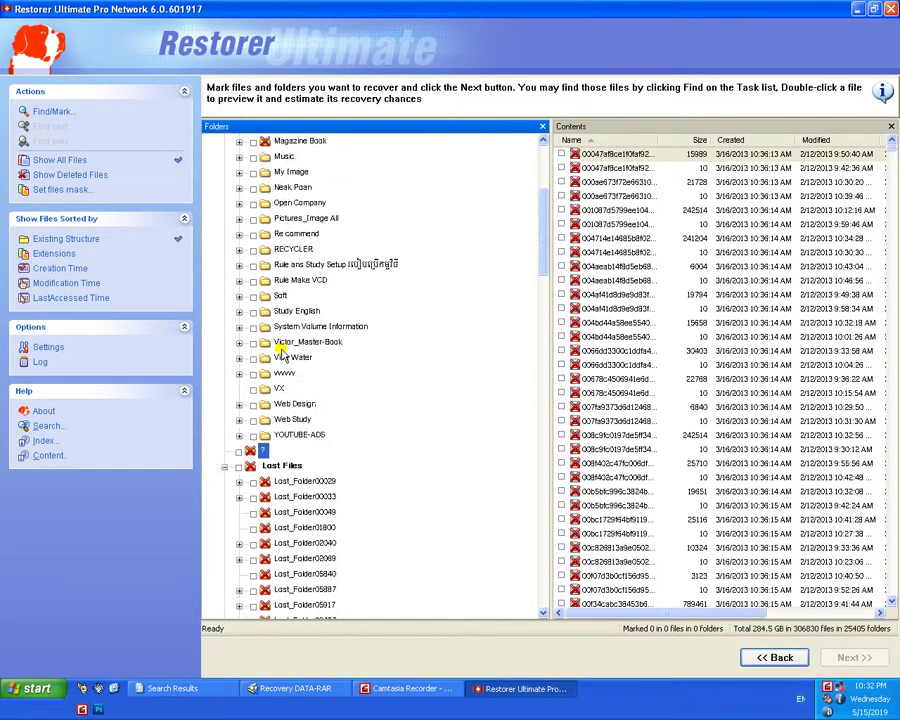
scroll(283, 355, "up", 5)
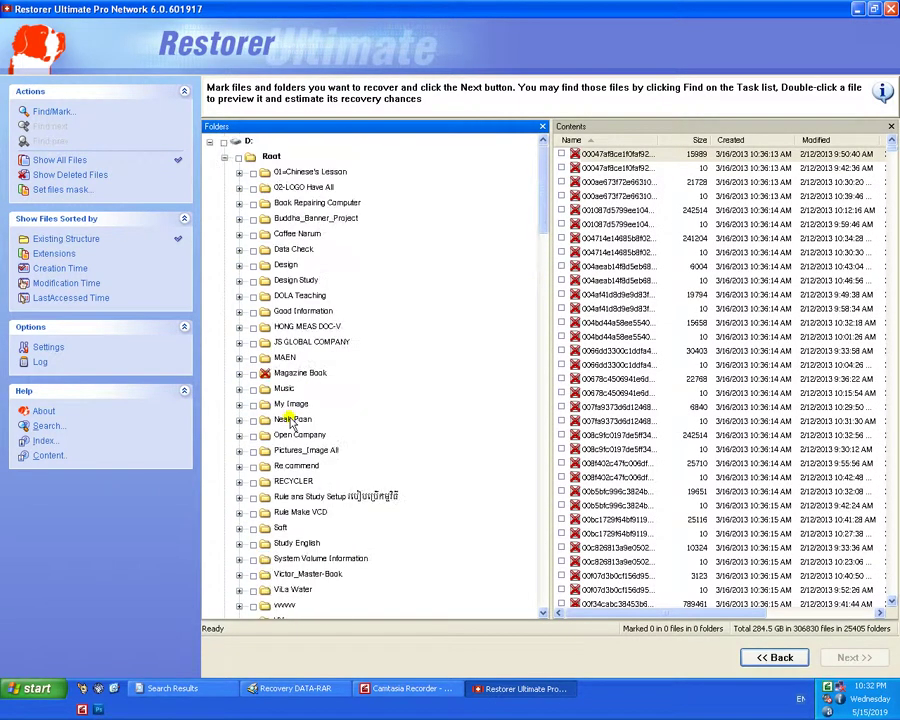
left_click(288, 373)
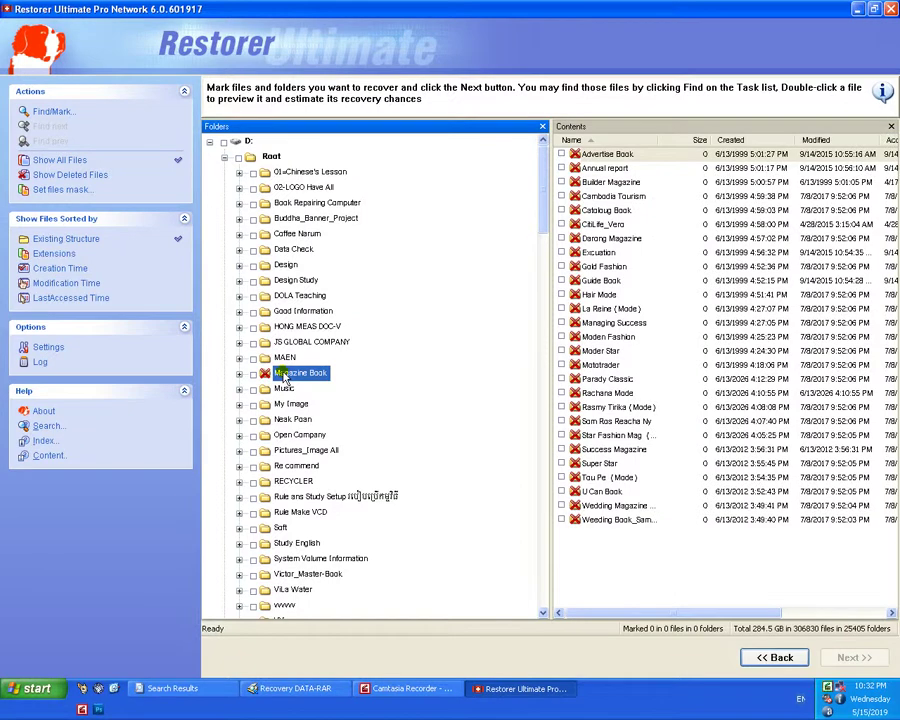
left_click(240, 373)
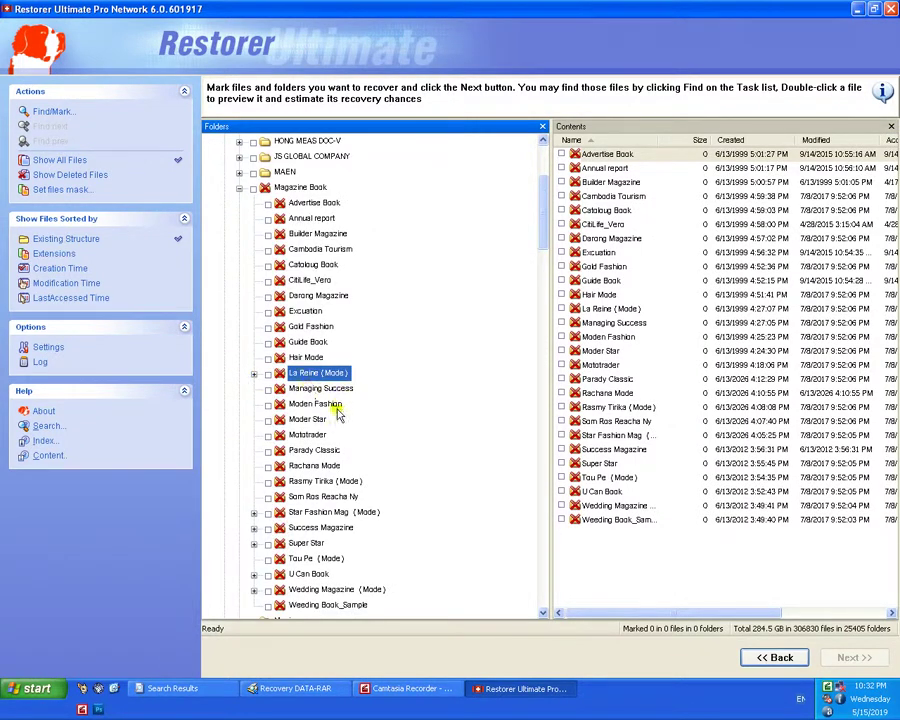
scroll(344, 468, "down", 5)
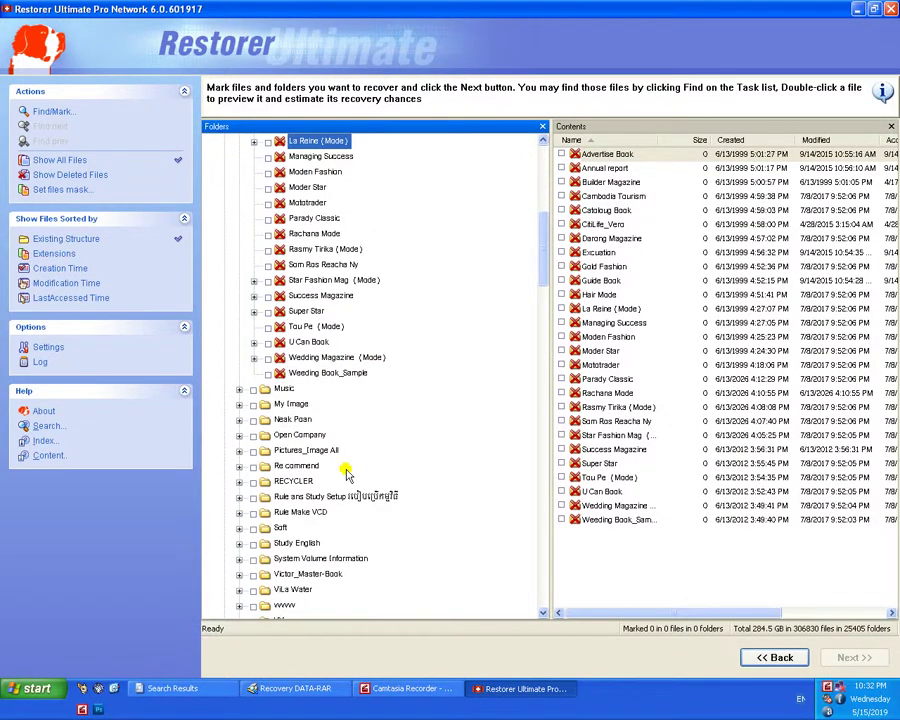
Examine the Music, Neak Paan and My Image folders under Root, including their deleted subfolders Chinese, xx and SRGB+DESIGN
left_click(239, 389)
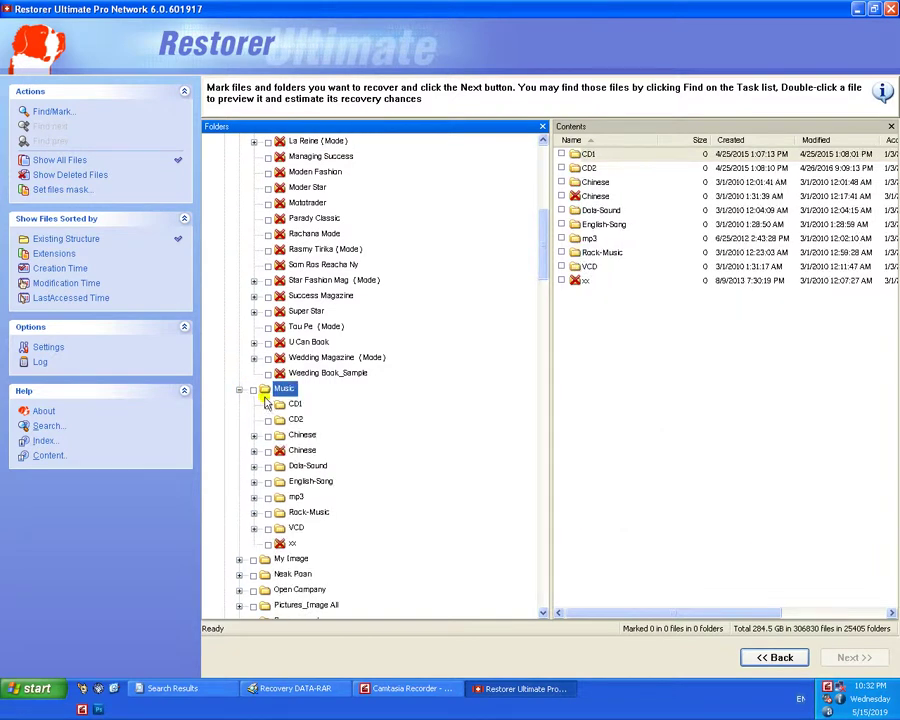
left_click(304, 452)
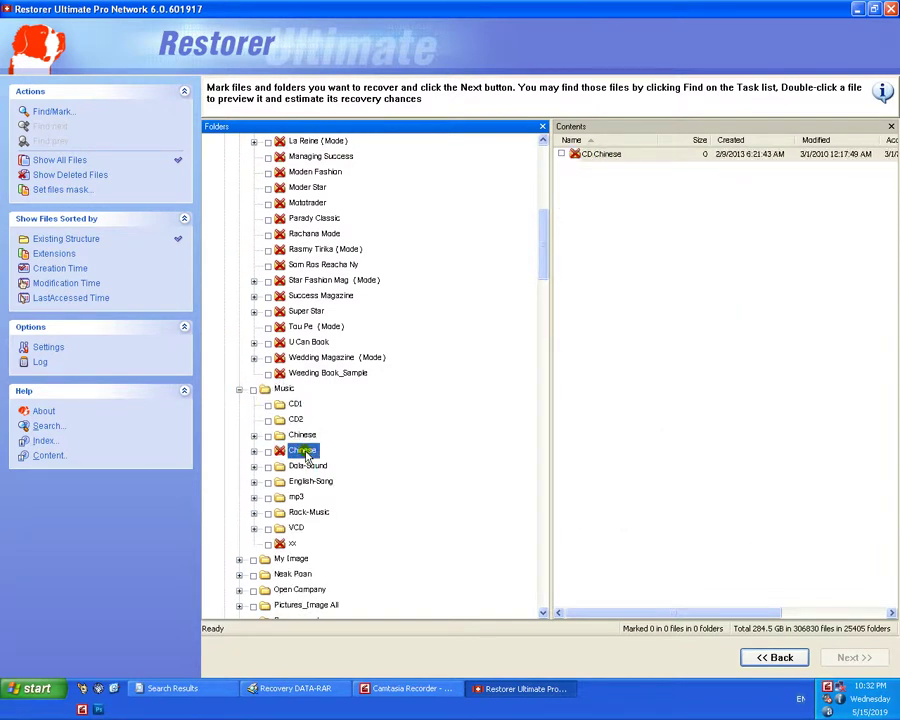
left_click(292, 542)
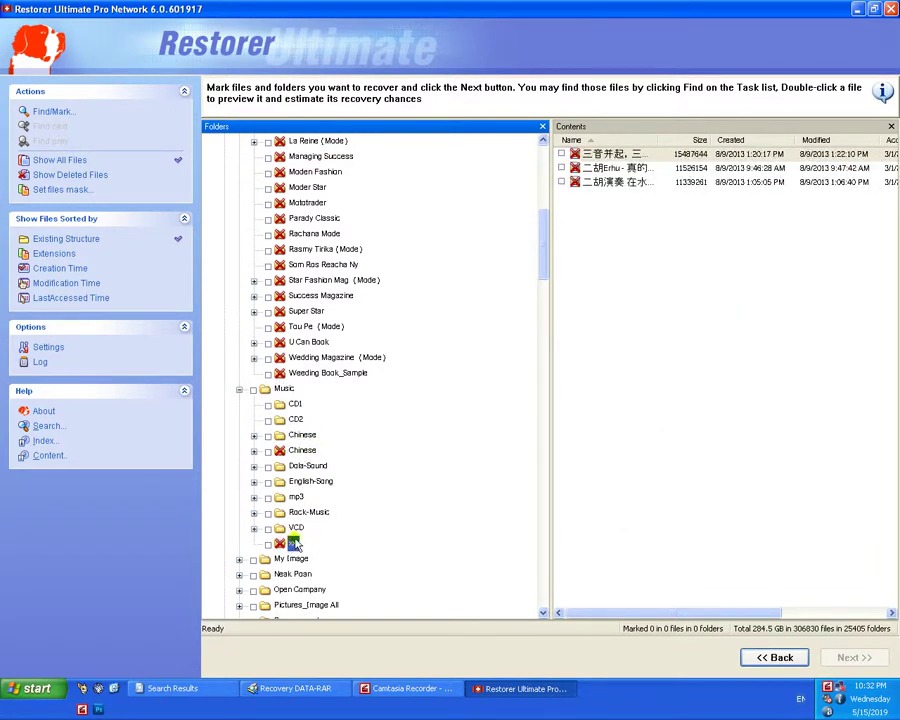
scroll(295, 543, "down", 4)
left_click(280, 389)
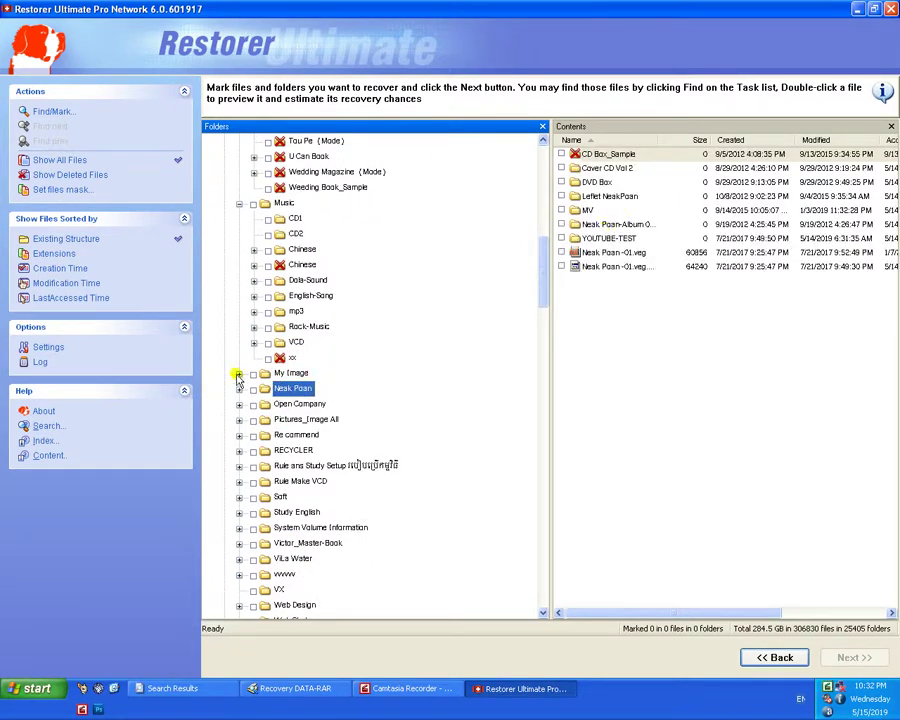
left_click(239, 373)
left_click(292, 281)
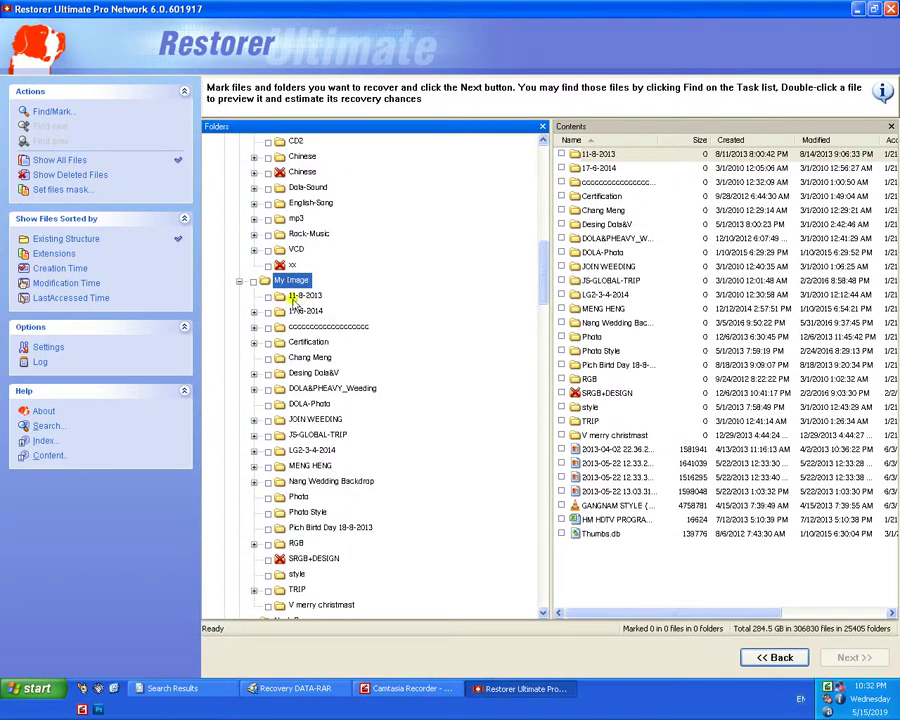
left_click(590, 393)
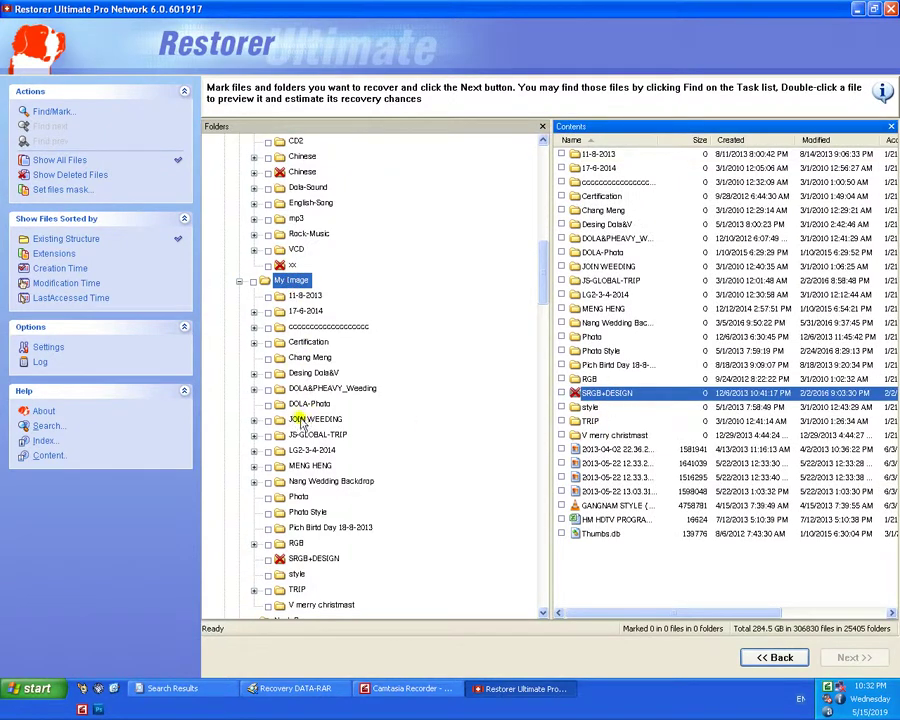
key("Right")
key("Right")
left_click(303, 512)
Inspect the last folders under Root, from YOUTUBE-ADS up to Victor_Master-Book, expanding ViLa Water to view its subfolders
scroll(315, 495, "down", 10)
left_click(290, 311)
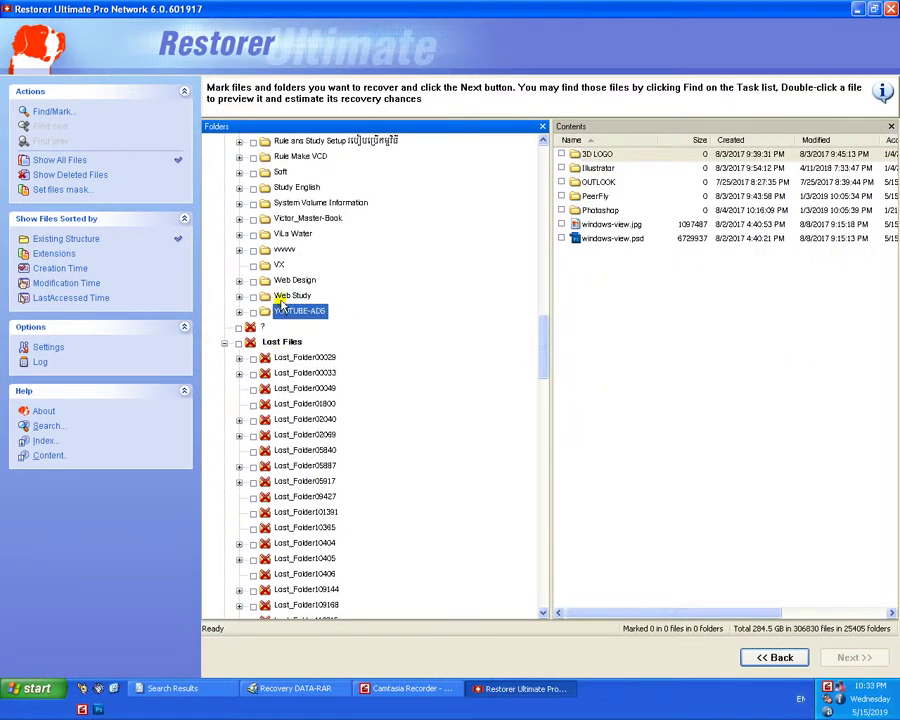
left_click(282, 295)
left_click(283, 281)
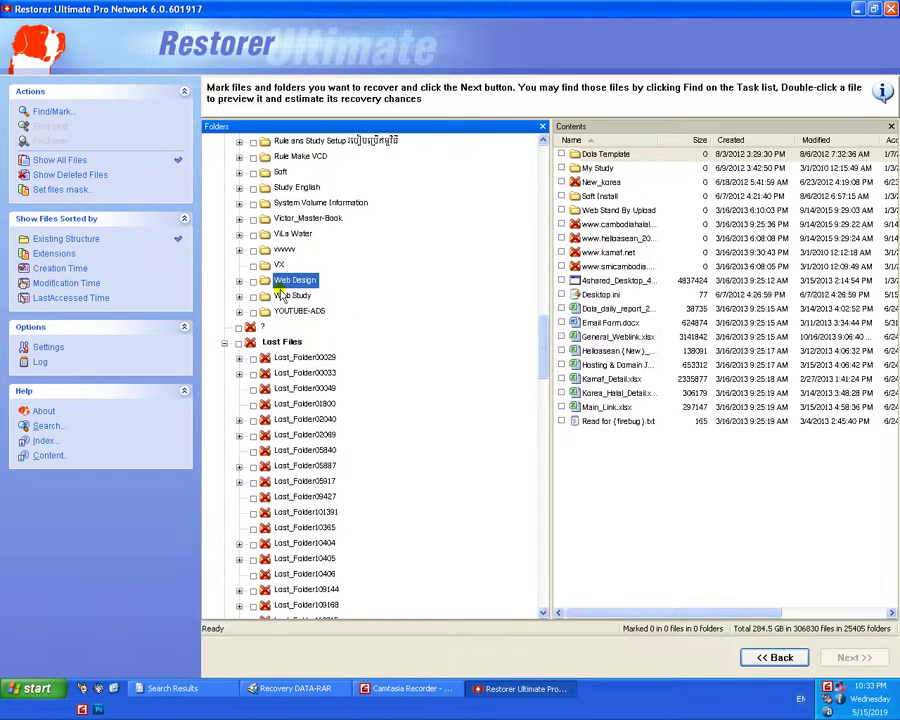
left_click(282, 296)
left_click(280, 265)
left_click(283, 250)
left_click(295, 233)
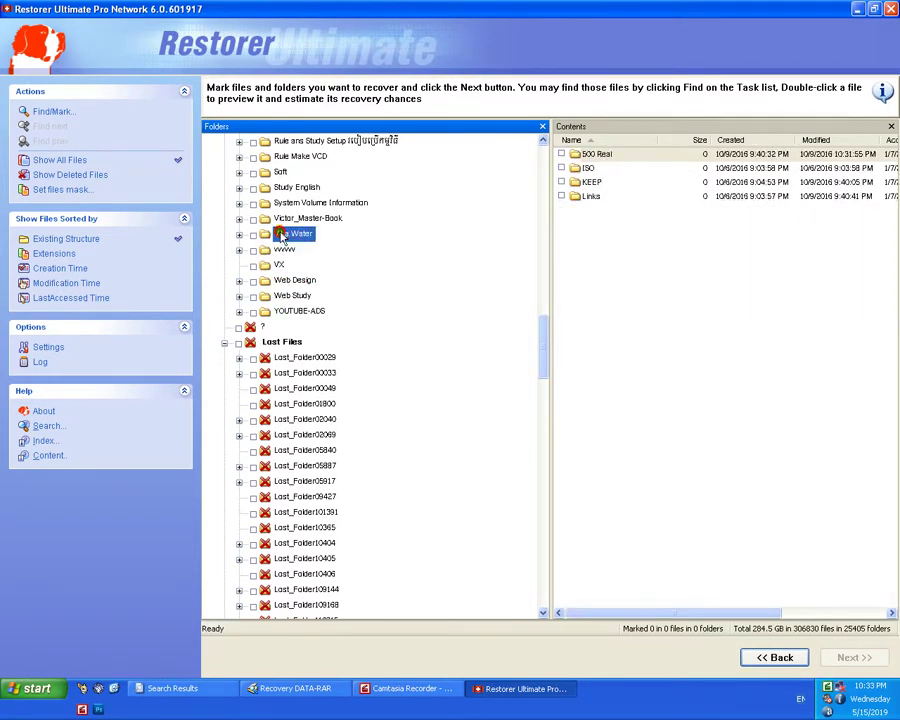
left_click(240, 233)
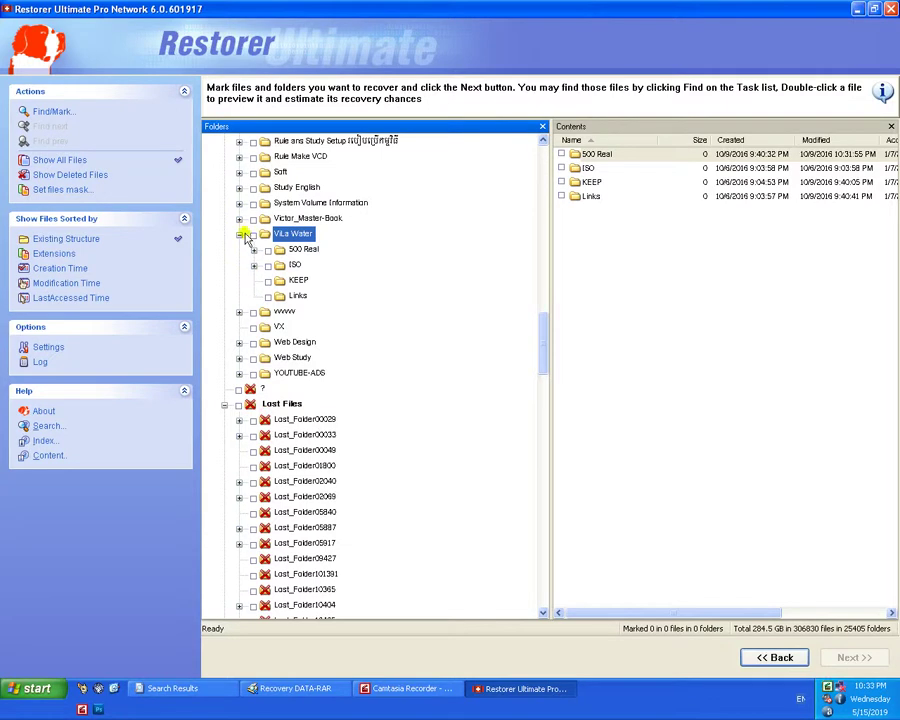
left_click(240, 218)
left_click(239, 141)
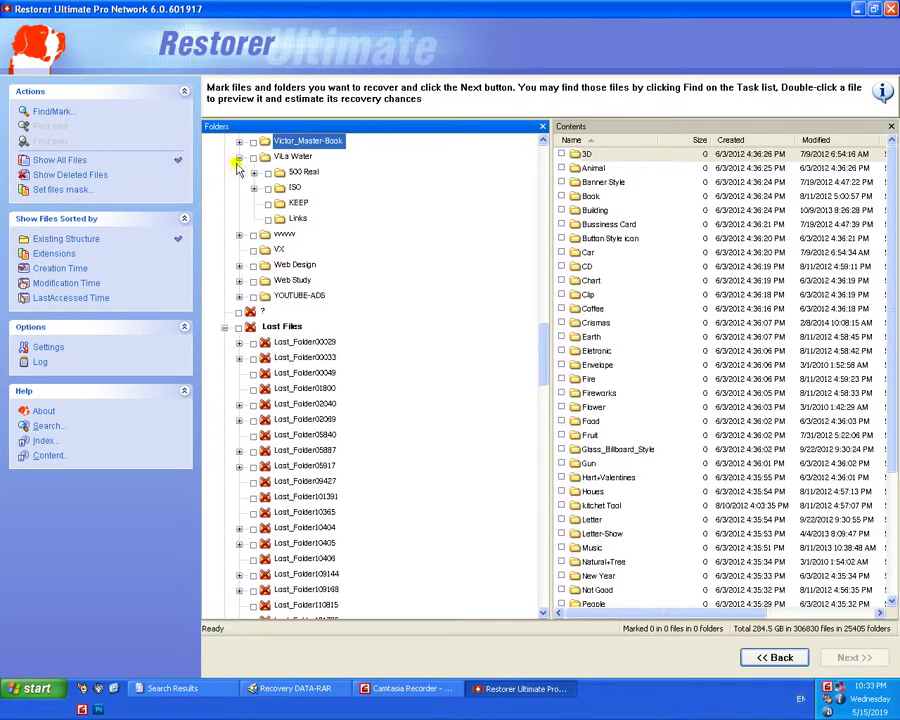
Review Lost Files, the "?" folder and the first few Lost_Folder entries again for recoverable contents
left_click(275, 328)
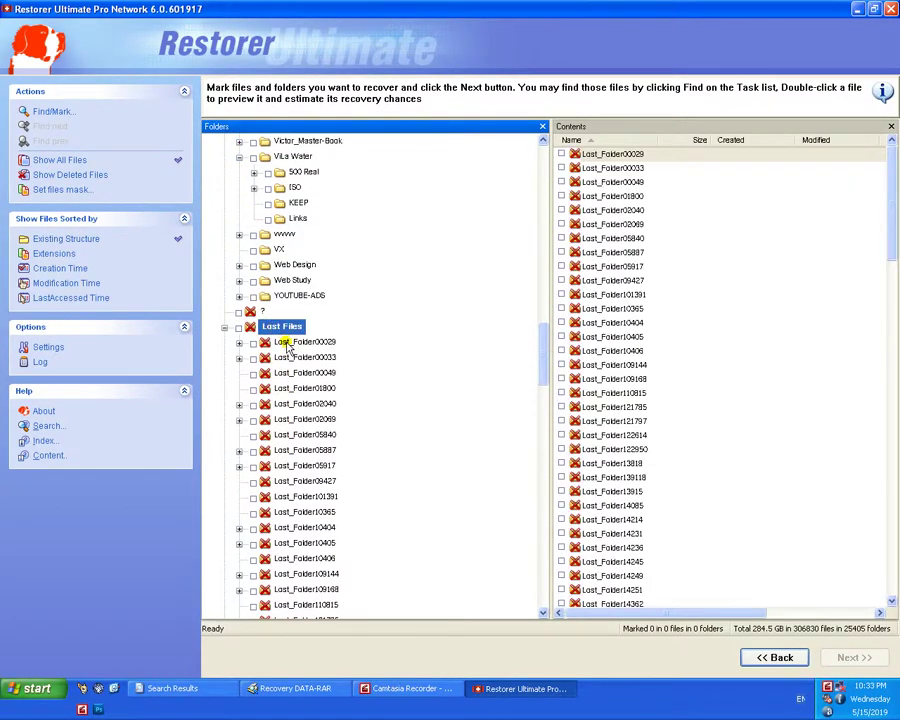
left_click(287, 343)
left_click(262, 326)
left_click(259, 312)
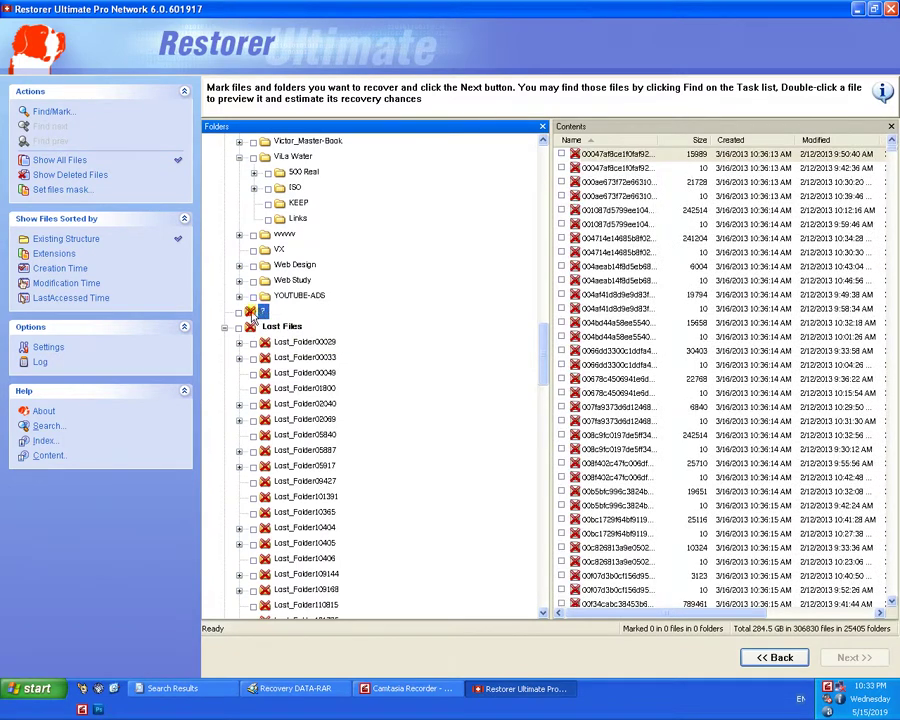
left_click(305, 388)
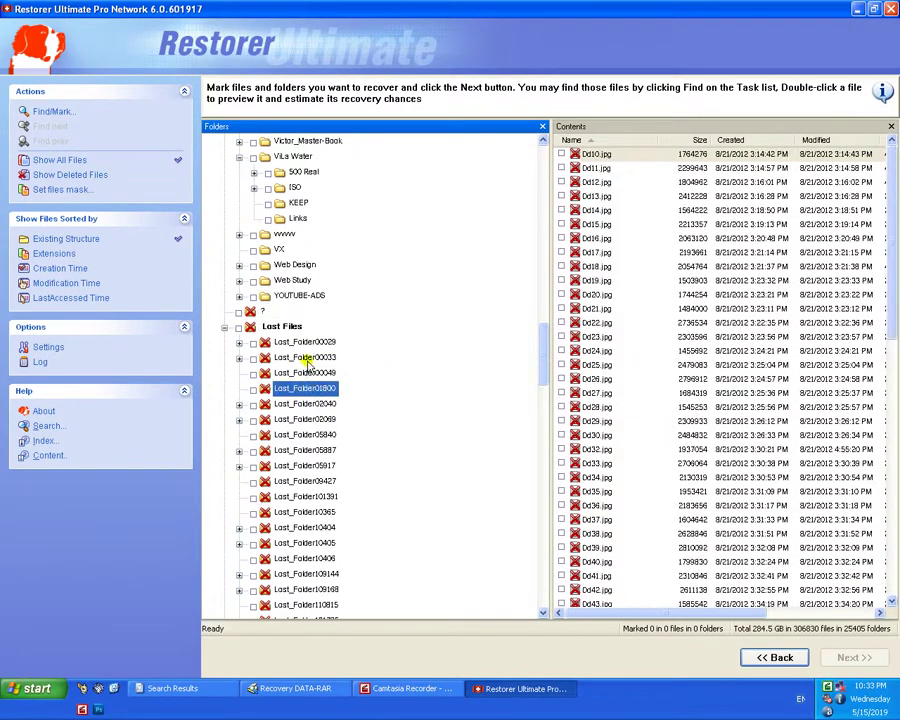
left_click(306, 343)
left_click(316, 357)
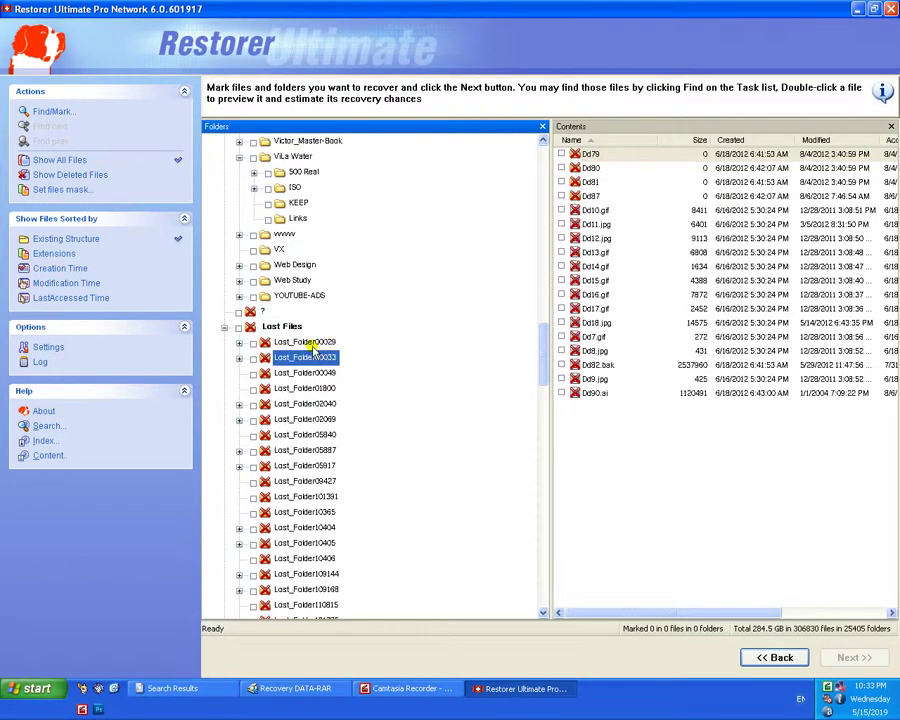
Mark Lost_Folder00029 under Lost Files for recovery and proceed to the recovery target settings
left_click(314, 343)
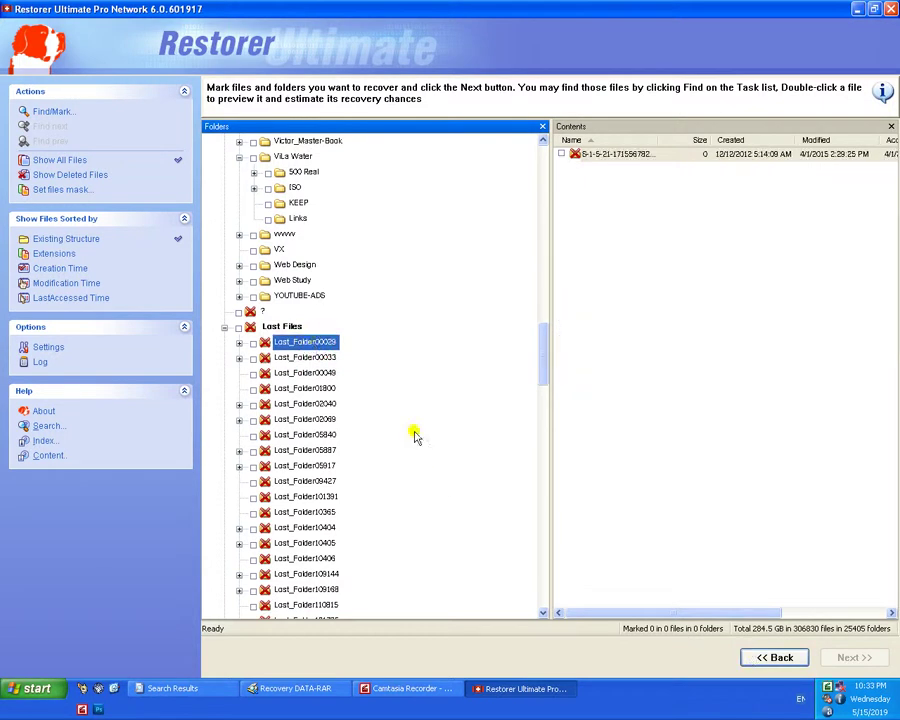
left_click(254, 342)
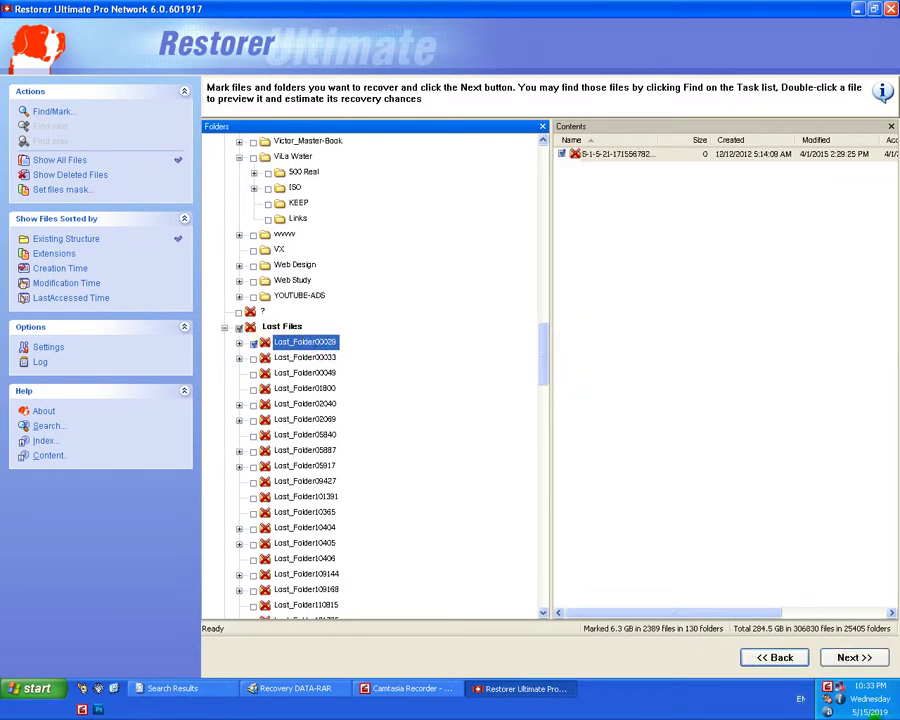
left_click(856, 658)
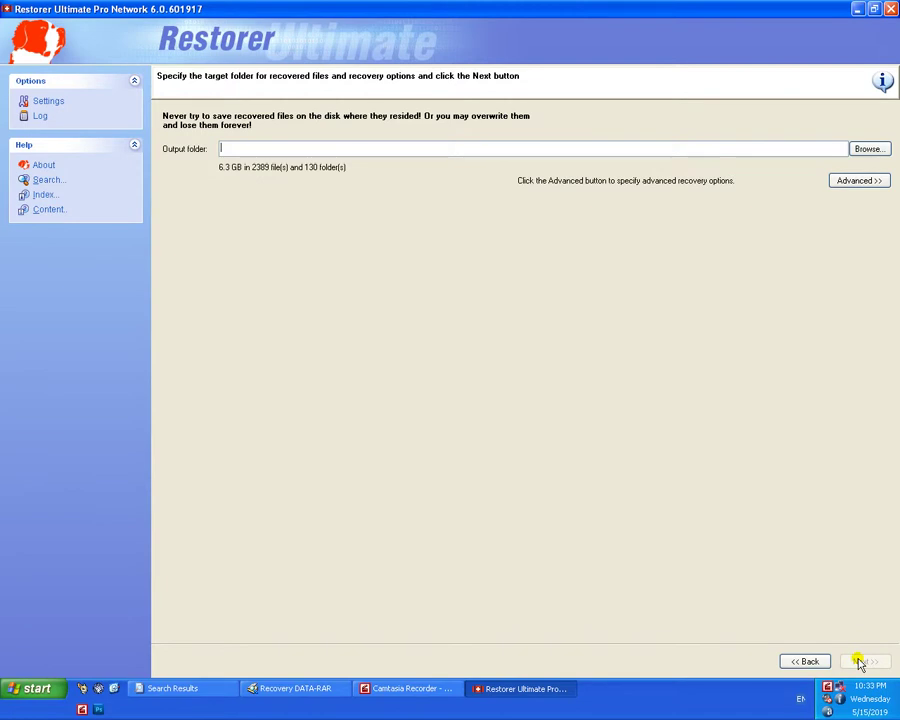
Set the output folder for the recovered files to My Music inside My Documents
type("sample")
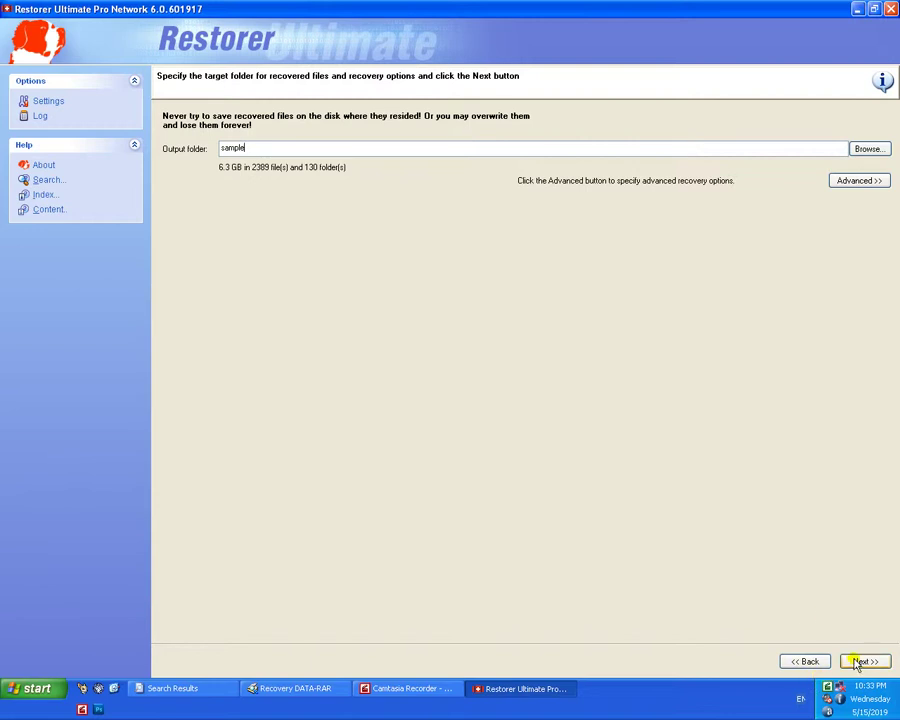
left_click(867, 149)
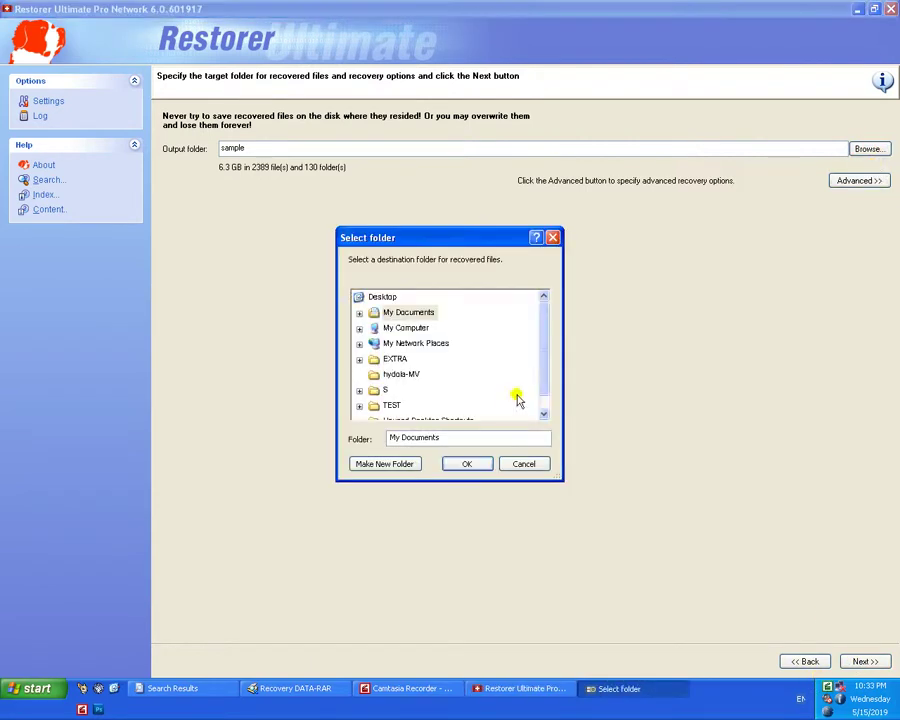
double_click(409, 313)
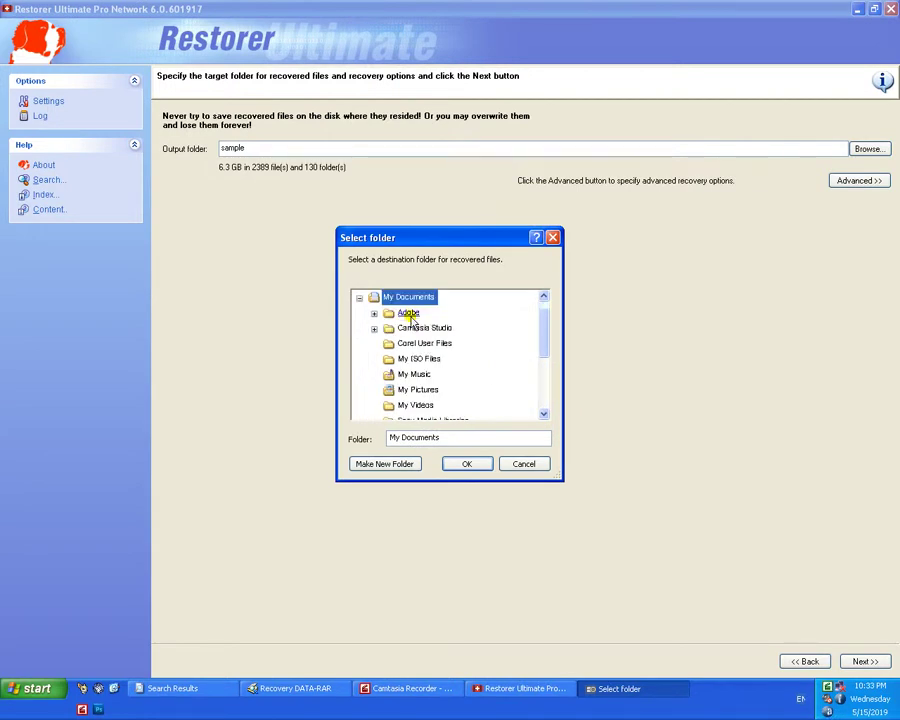
left_click(424, 376)
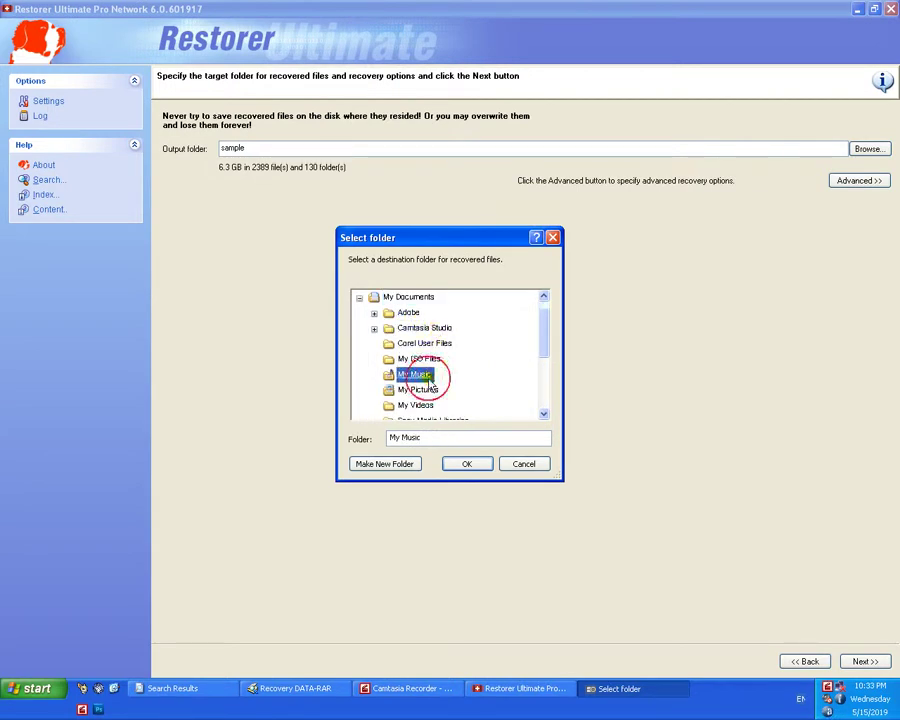
left_click(467, 464)
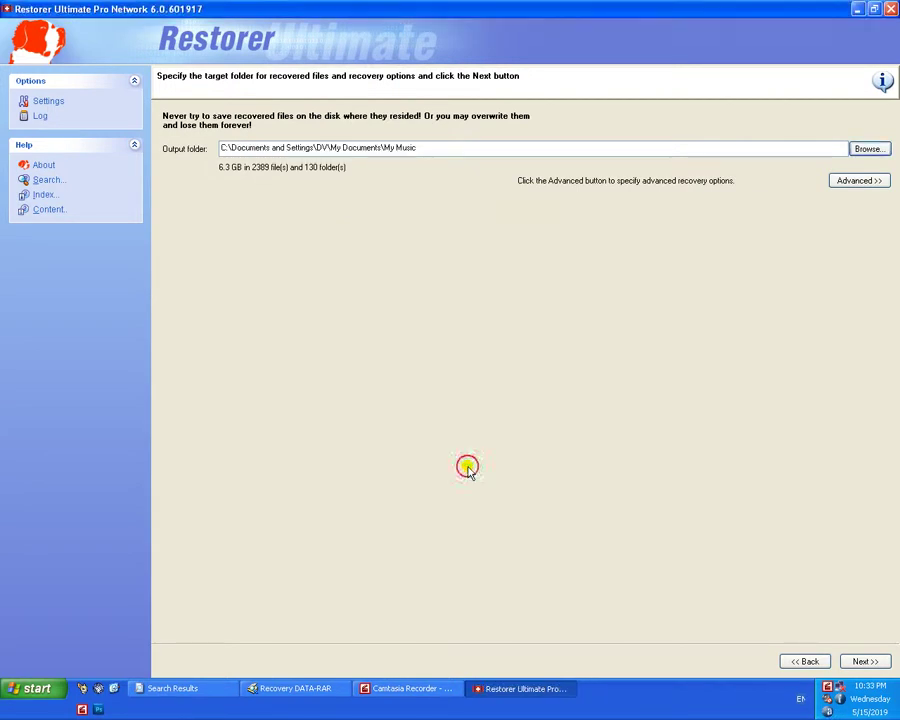
Start recovering the marked files, then switch to Windows Explorer and open the My Music output folder
left_click(860, 662)
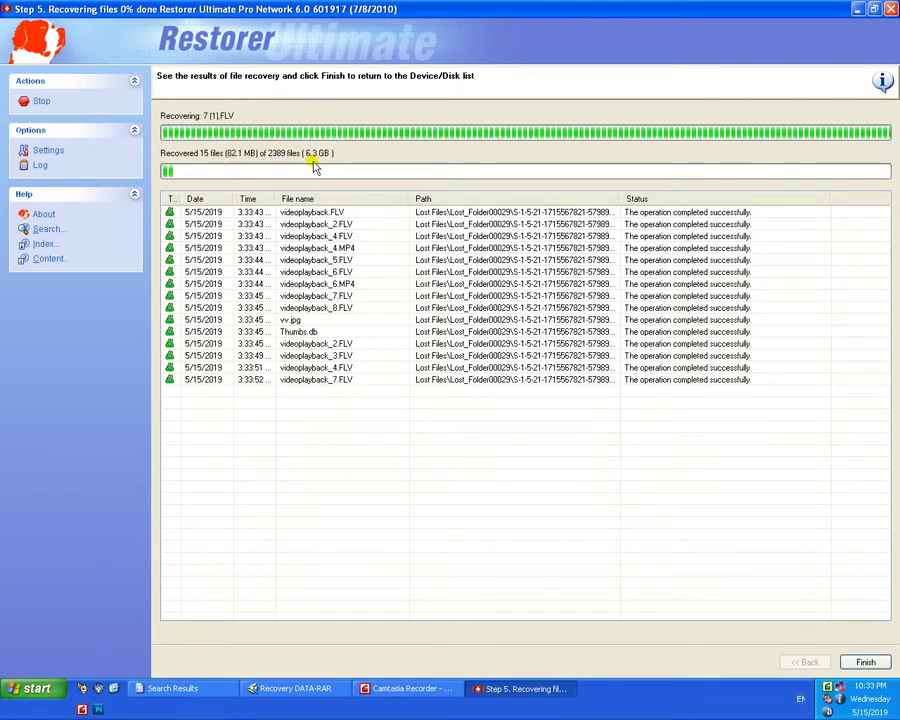
key("super+e")
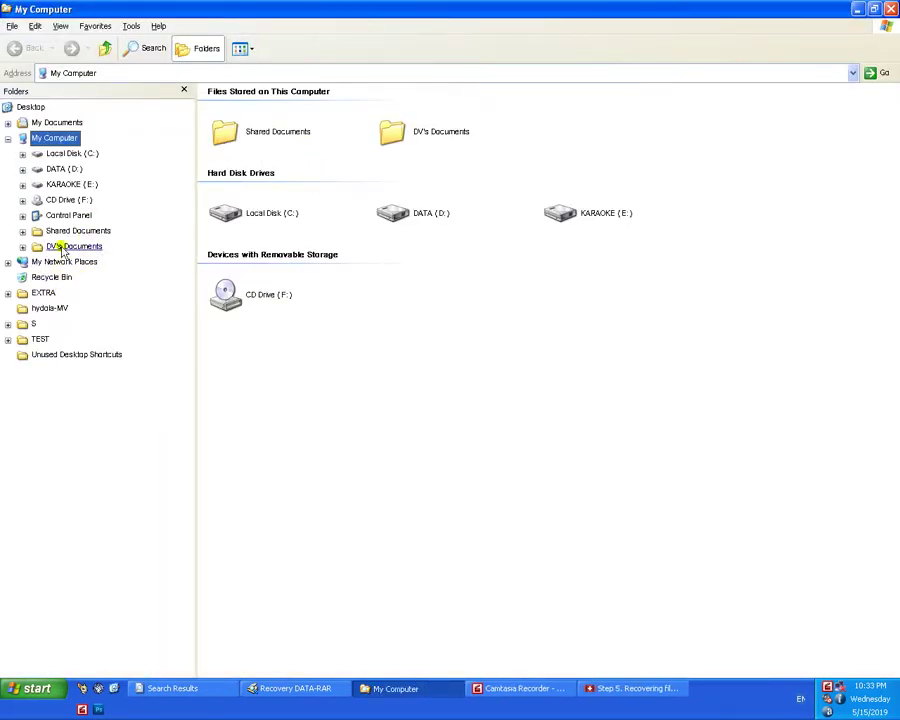
left_click(280, 134)
double_click(280, 134)
left_click(80, 248)
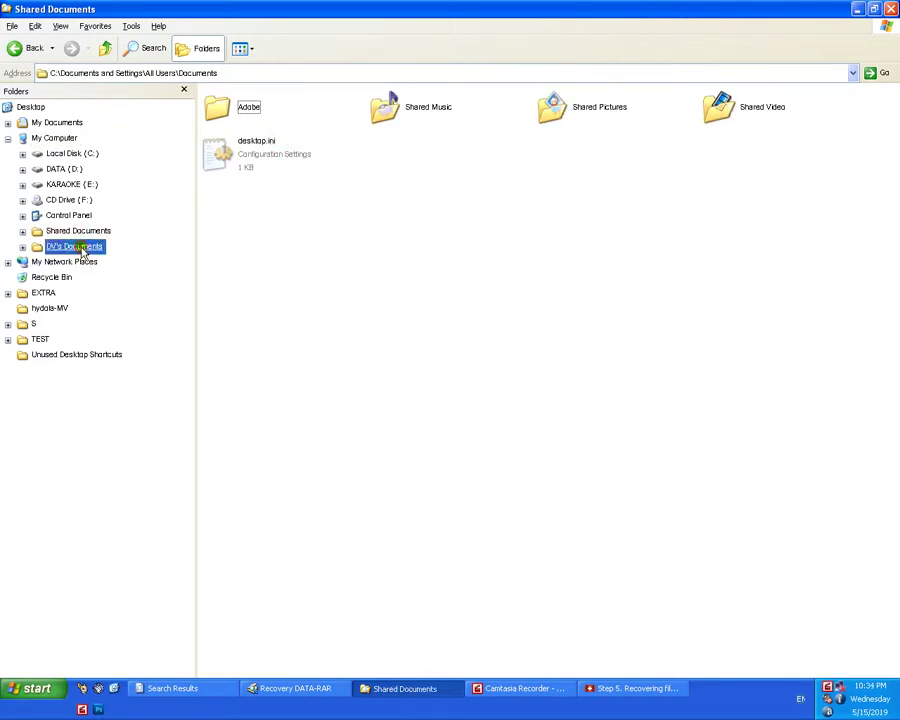
left_click(87, 326)
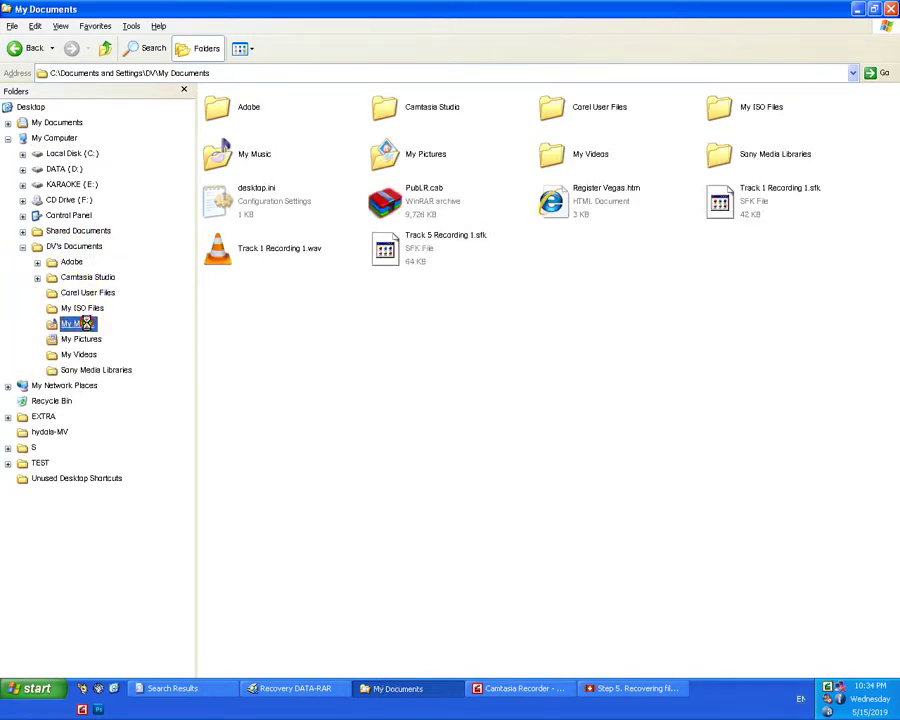
Open the v subfolder of the recovered Dd59 folder and preview the picture vv.jpg
double_click(320, 140)
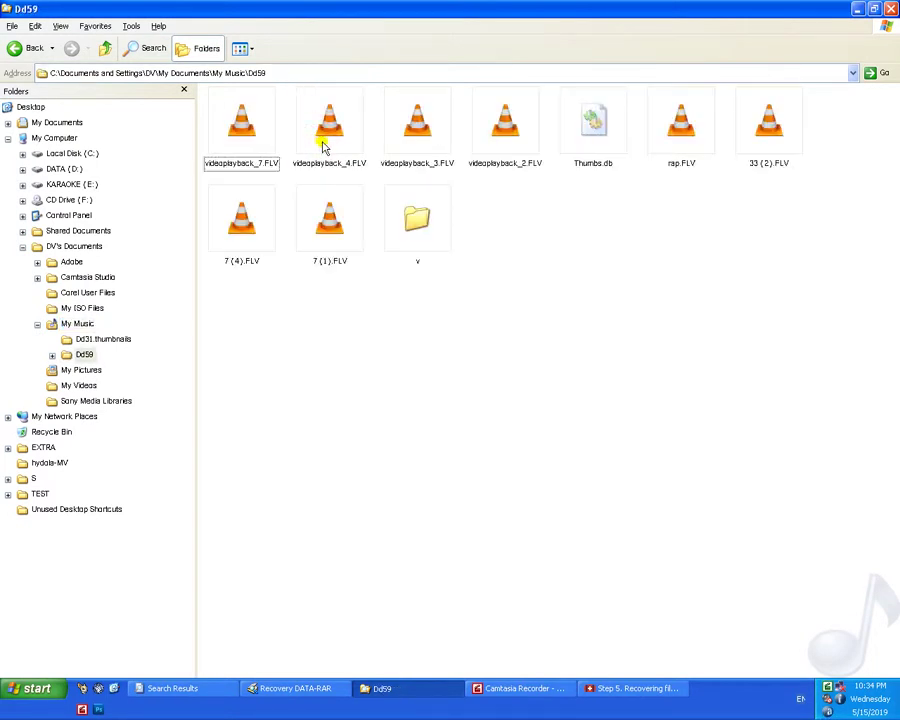
double_click(417, 240)
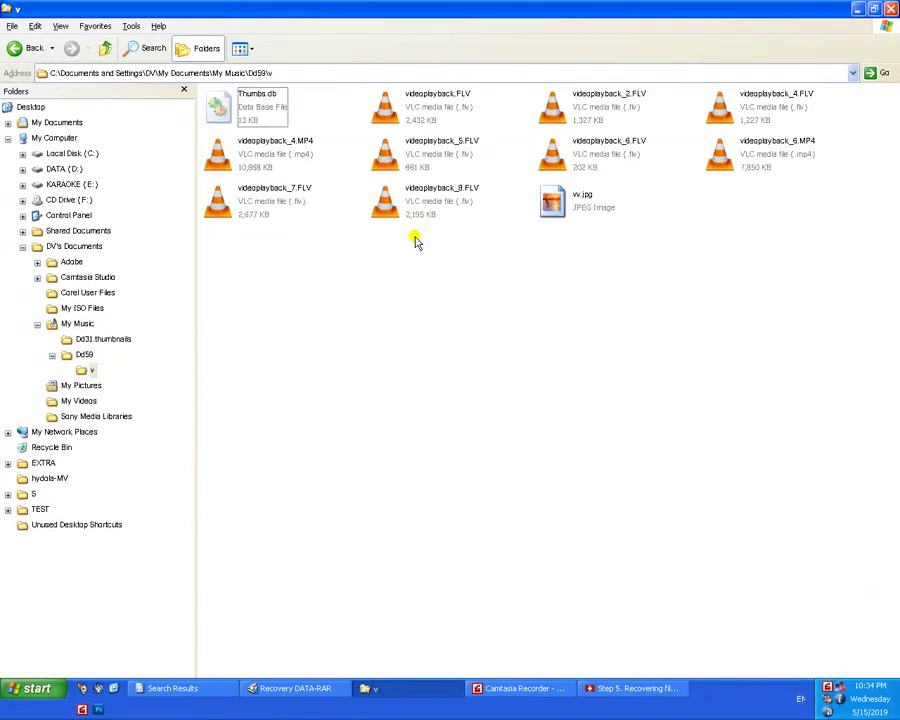
double_click(599, 207)
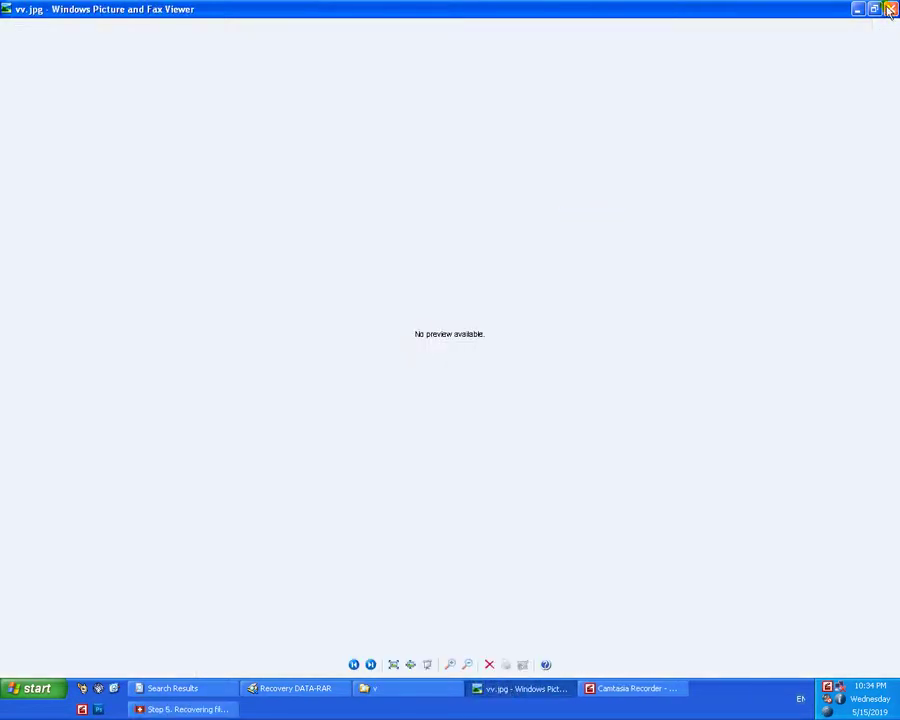
left_click(889, 9)
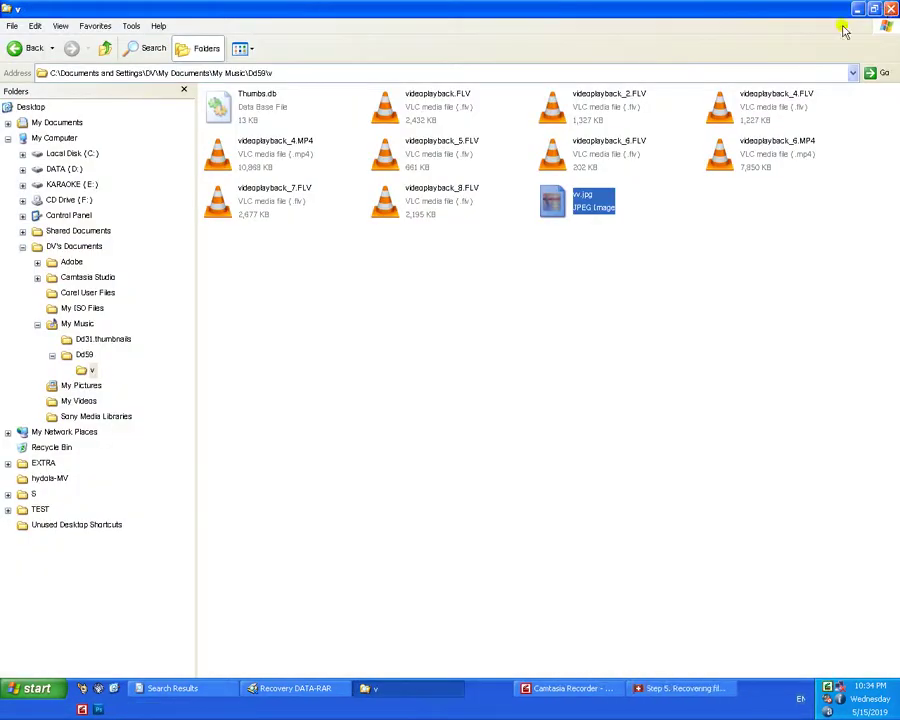
Try playing the recovered video videoplayback_4.MP4 from the v folder, and return to Dd59
left_click(449, 166)
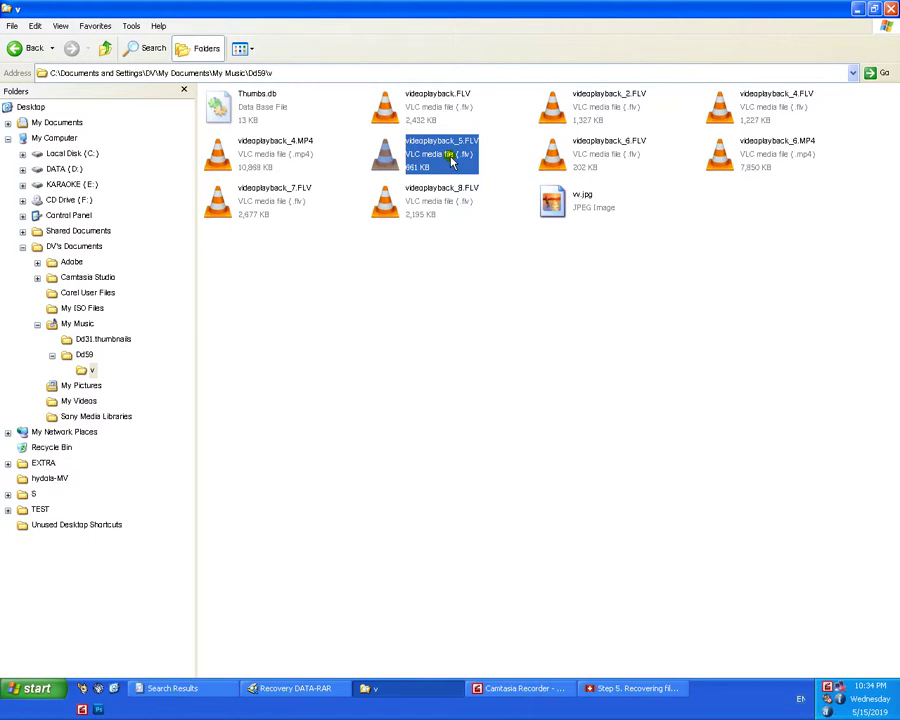
left_click(303, 146)
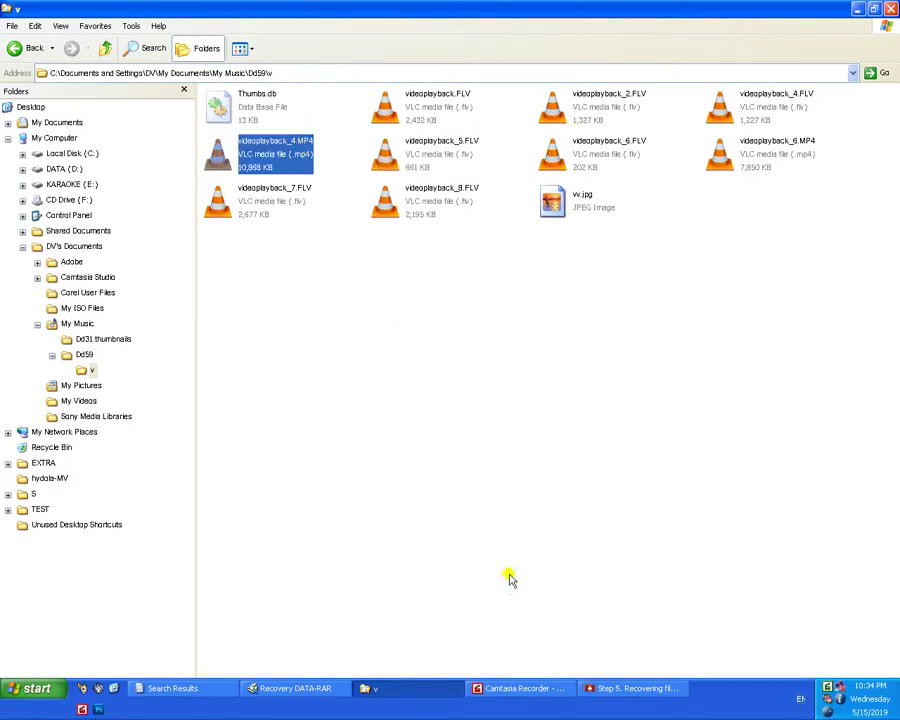
left_click(537, 689)
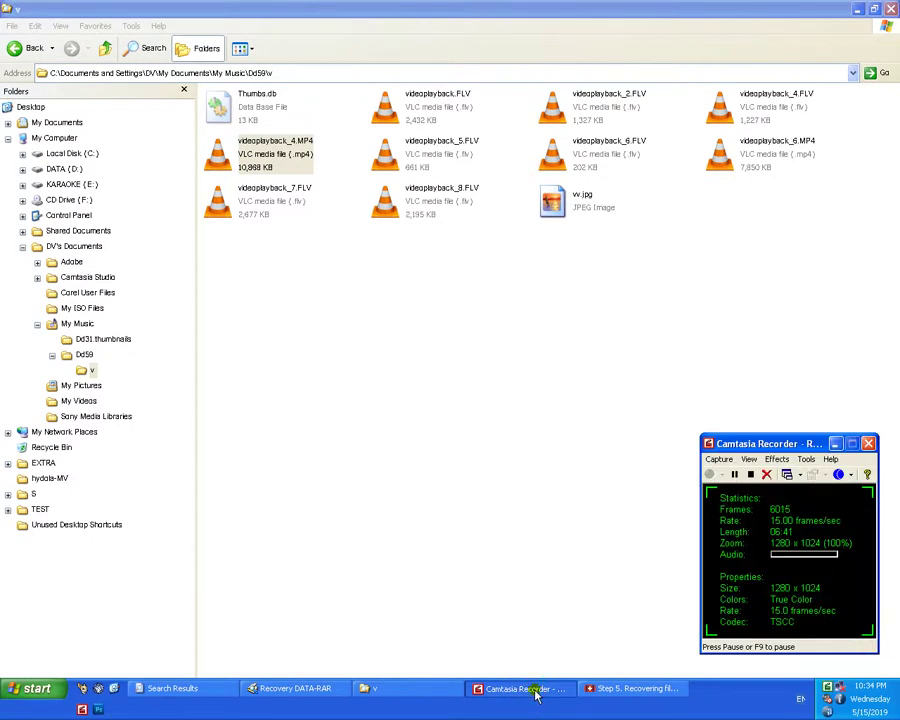
left_click(400, 344)
double_click(280, 156)
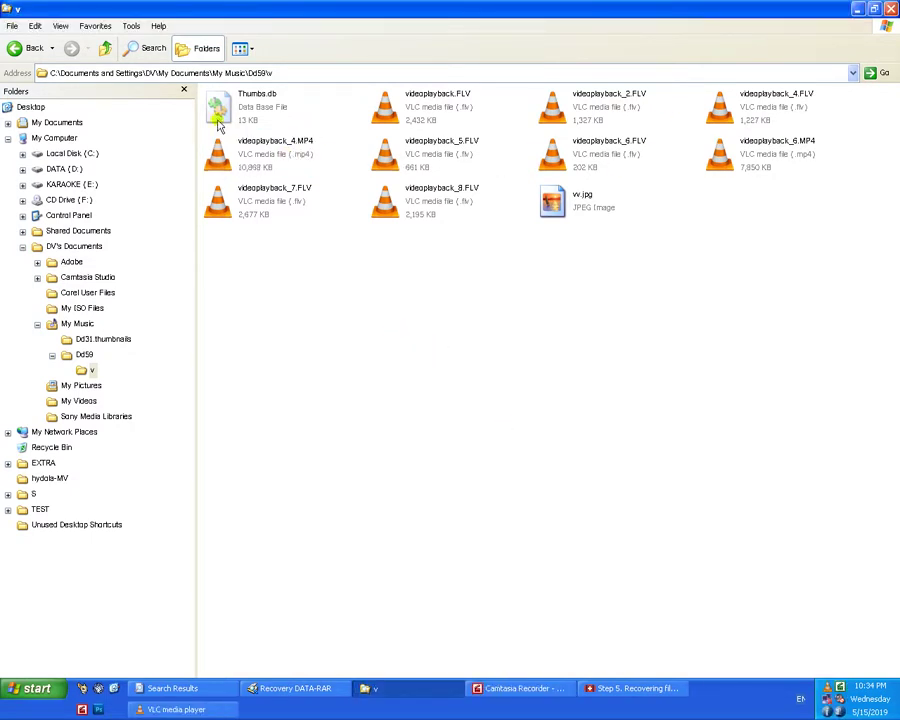
left_click(28, 50)
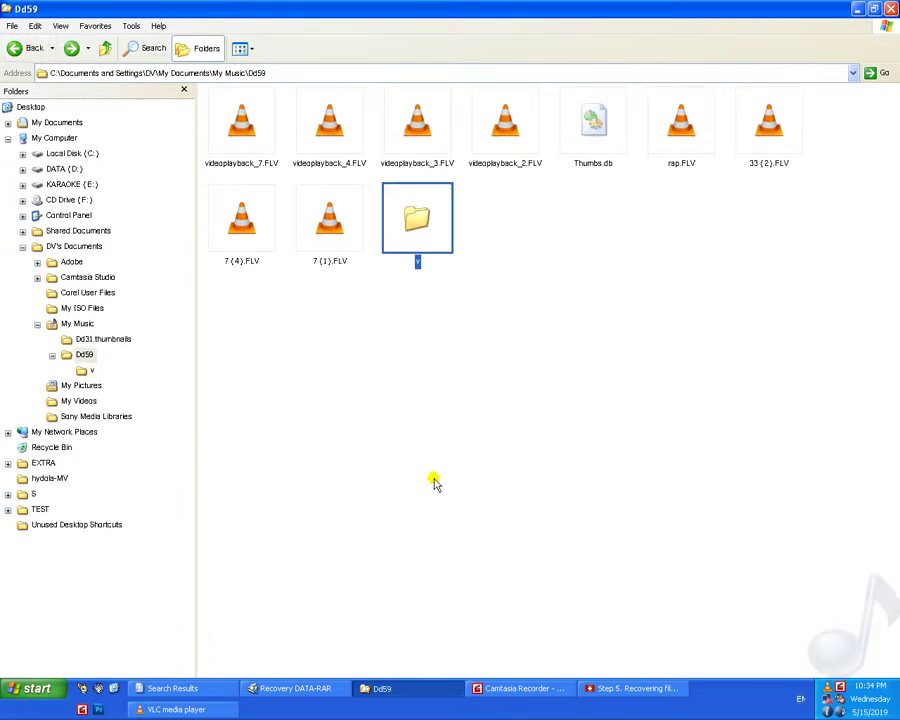
Check the properties of the recovered Dd59 folder and close them without changes
left_click(522, 694)
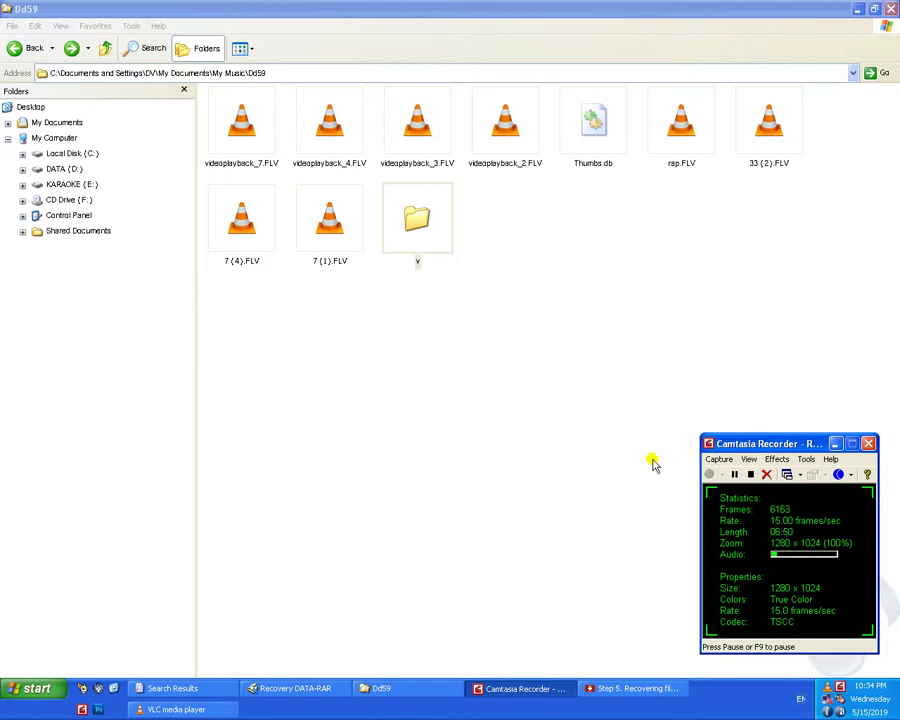
left_click(336, 238)
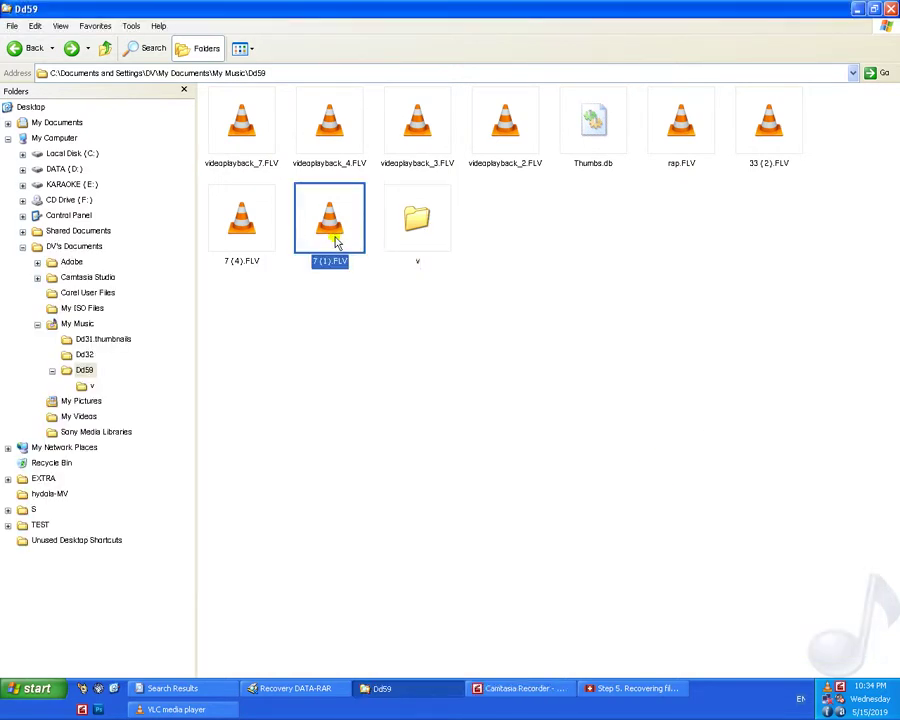
right_click(418, 318)
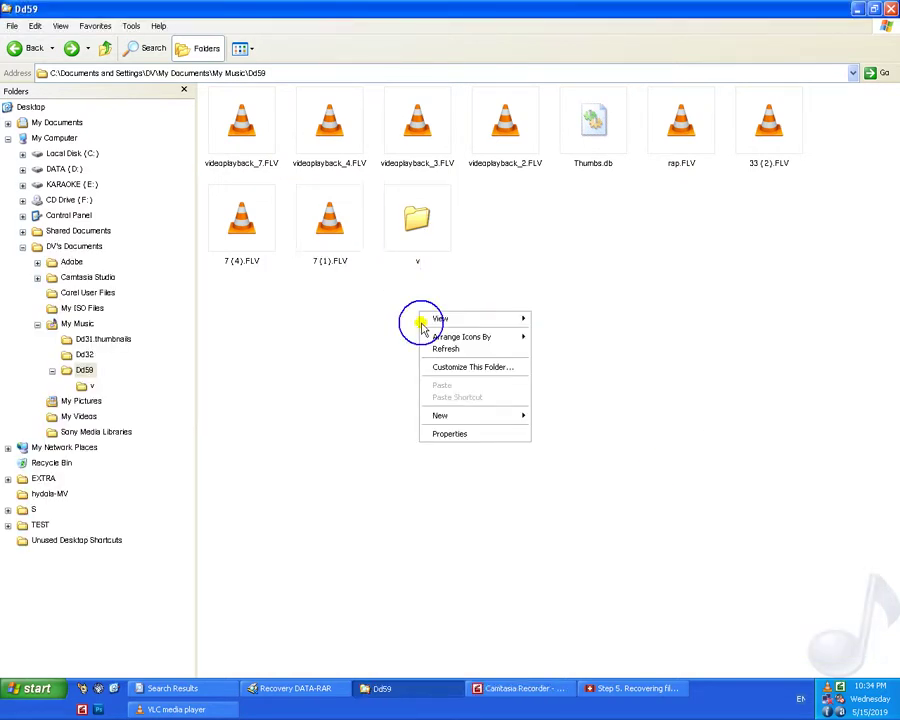
left_click(460, 432)
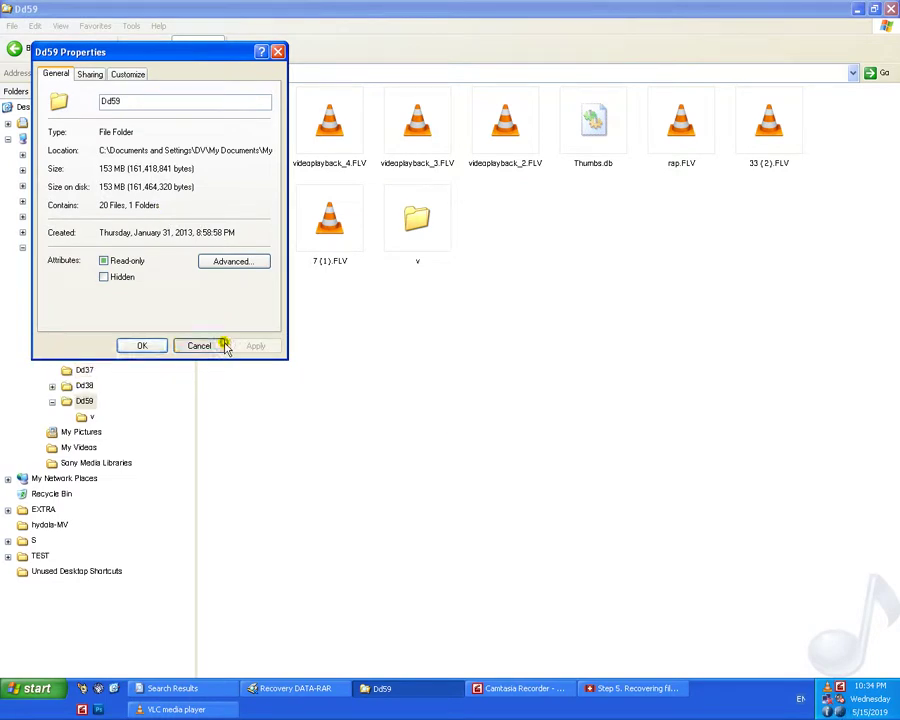
left_click(205, 346)
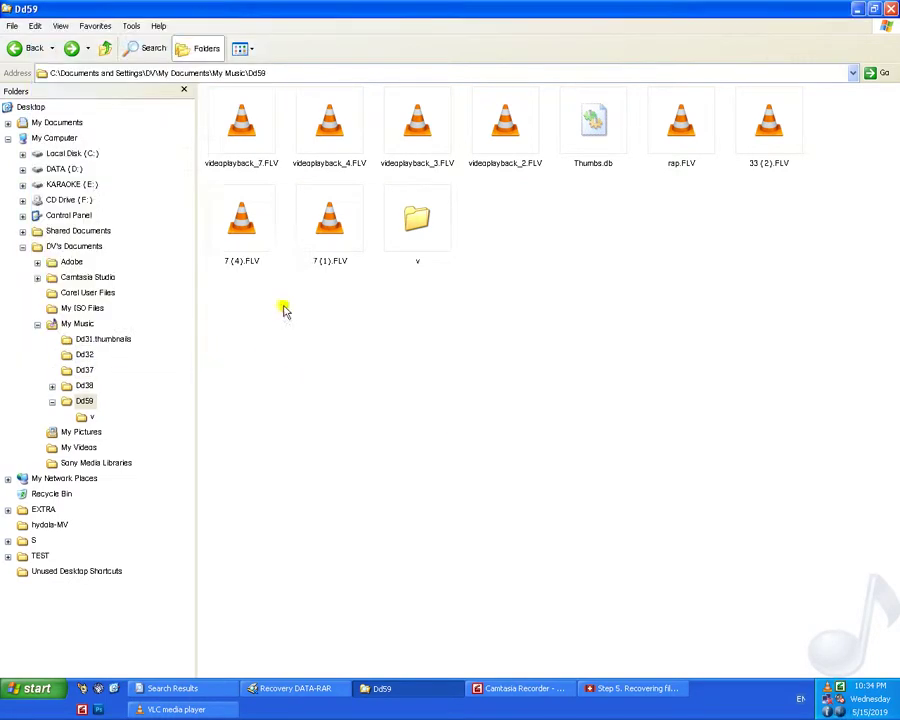
Open videoplayback_4.MP4 in the v subfolder with VLC media player, and return to My Music
double_click(418, 228)
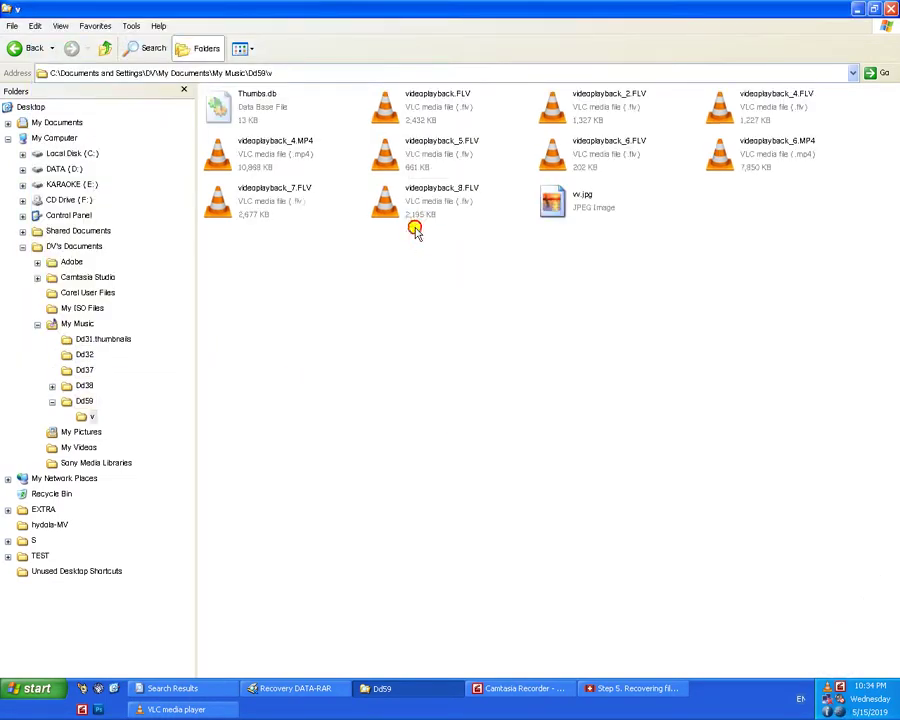
left_click(311, 157)
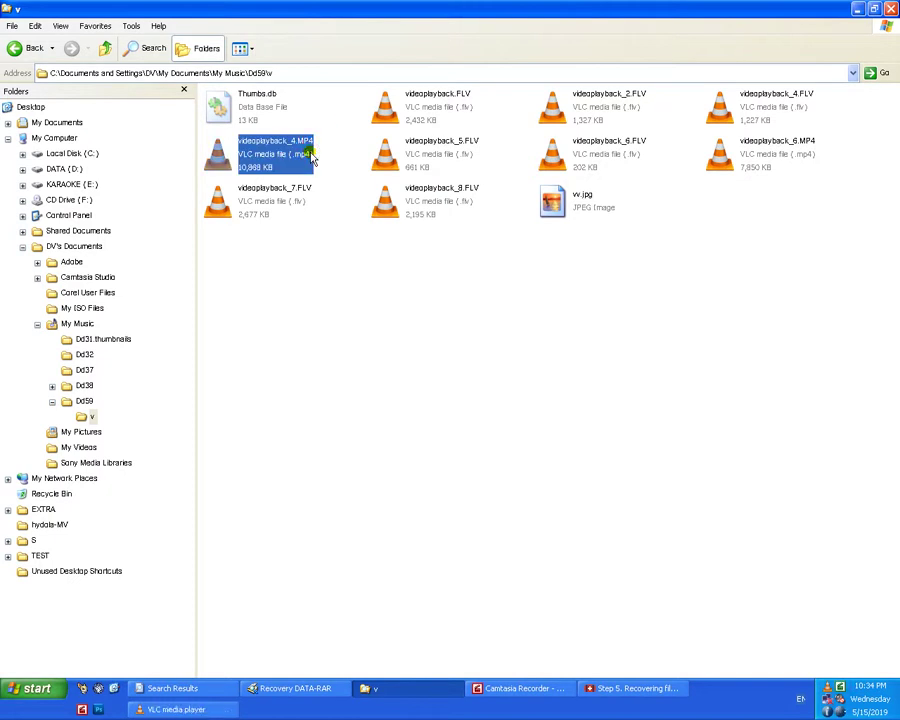
right_click(311, 153)
mouse_move(478, 207)
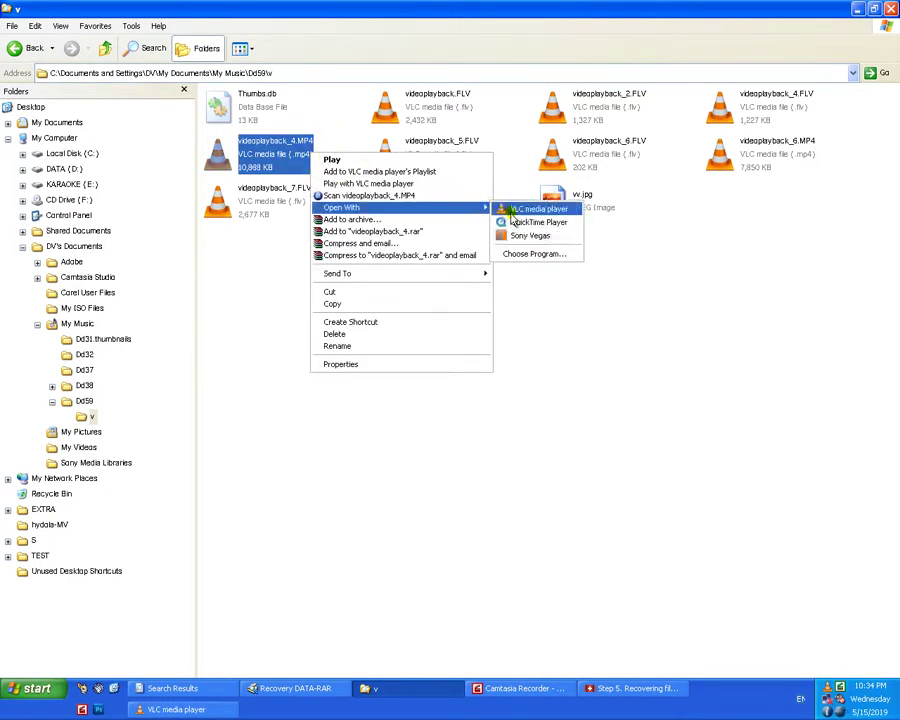
left_click(512, 209)
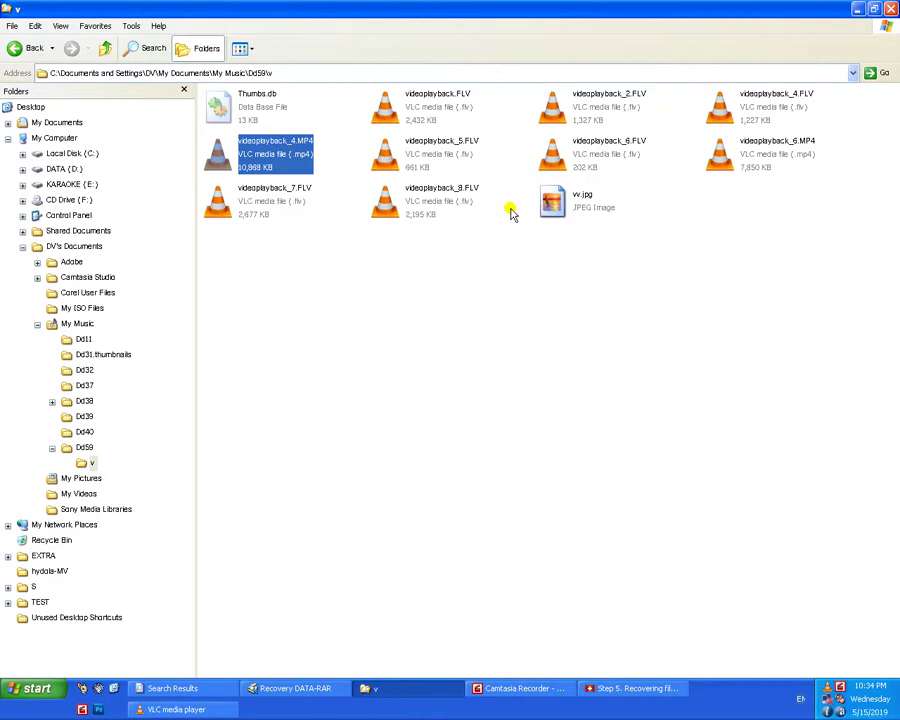
left_click(31, 52)
left_click(31, 52)
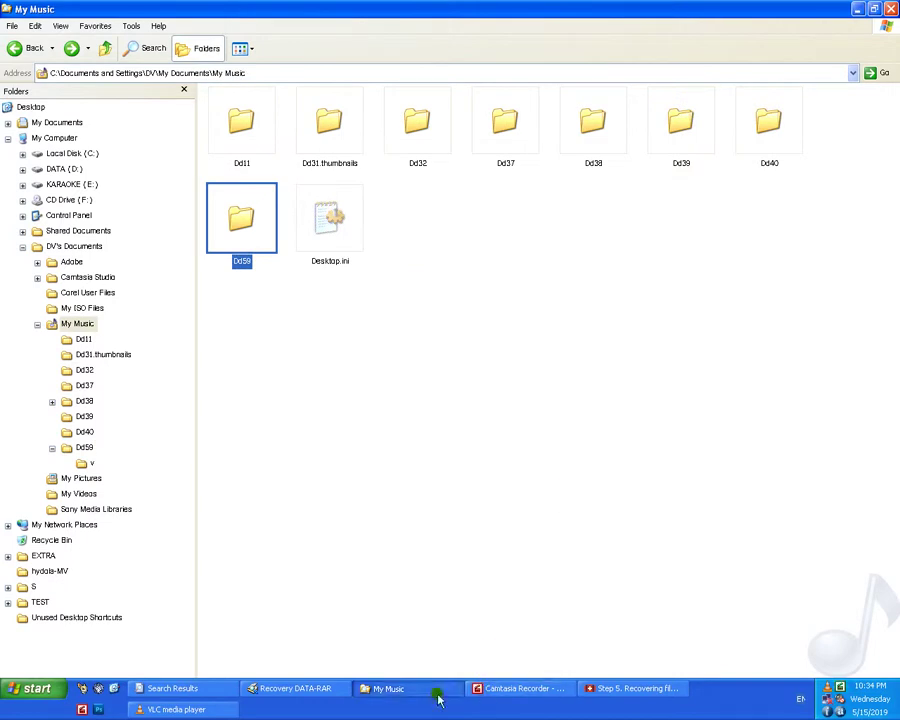
Check the recovery progress in Restorer Ultimate, then return to My Music and inspect the Dd92 folder
left_click(617, 688)
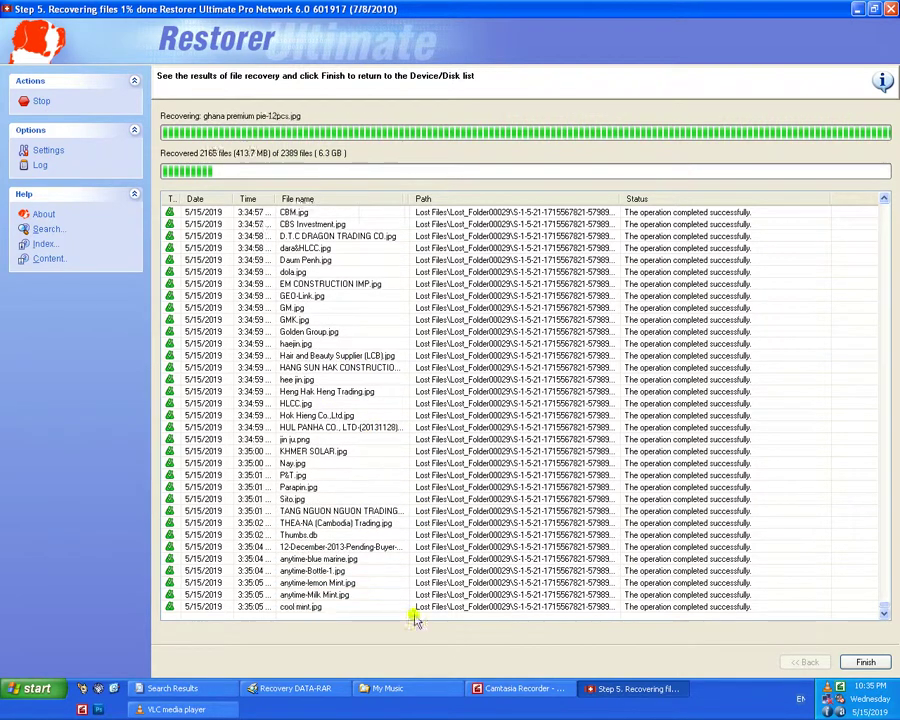
left_click(388, 688)
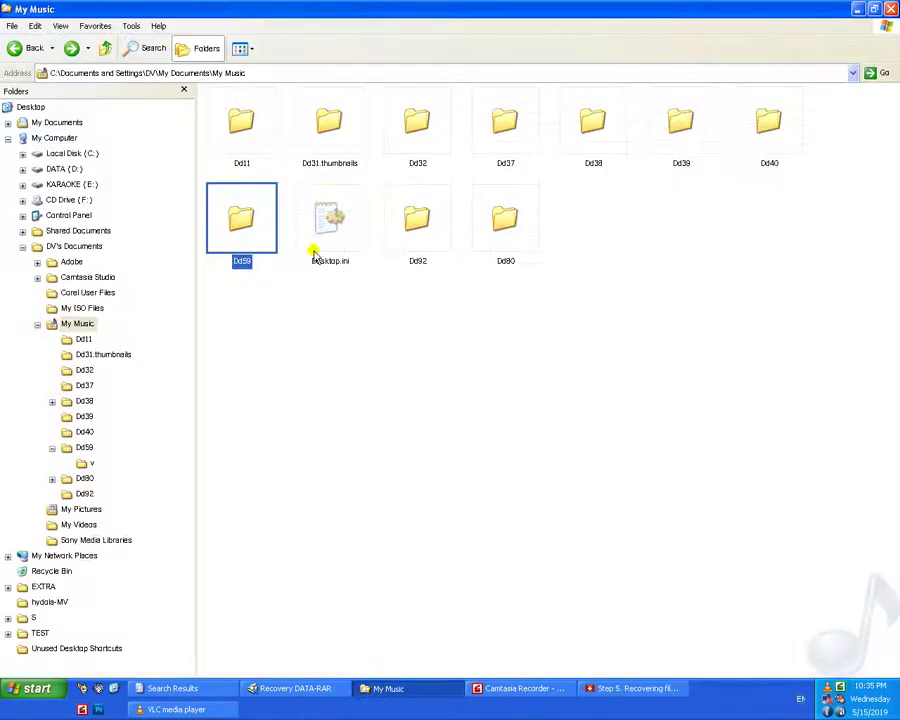
double_click(420, 228)
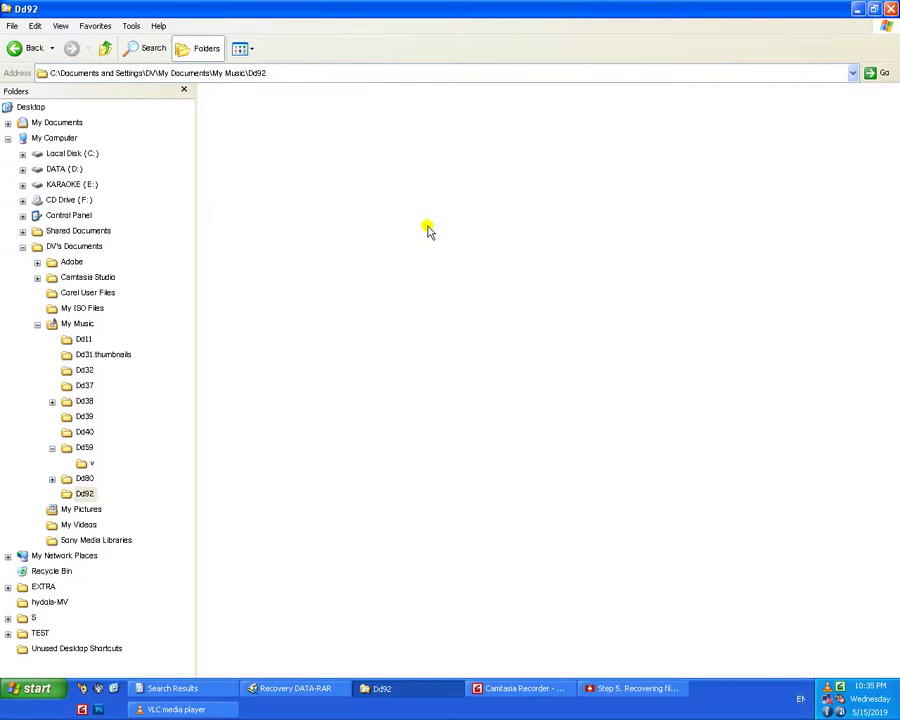
left_click(31, 55)
View the picture 2013-09-12 11.28.50.jpg in Dd32, then inspect the contents of Dd37
double_click(404, 130)
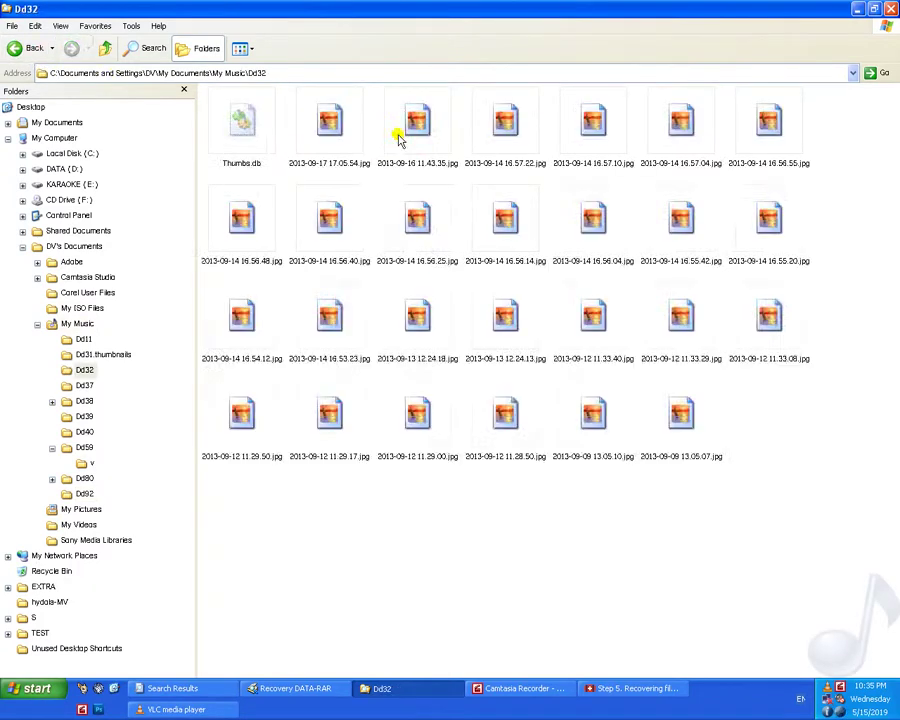
double_click(503, 427)
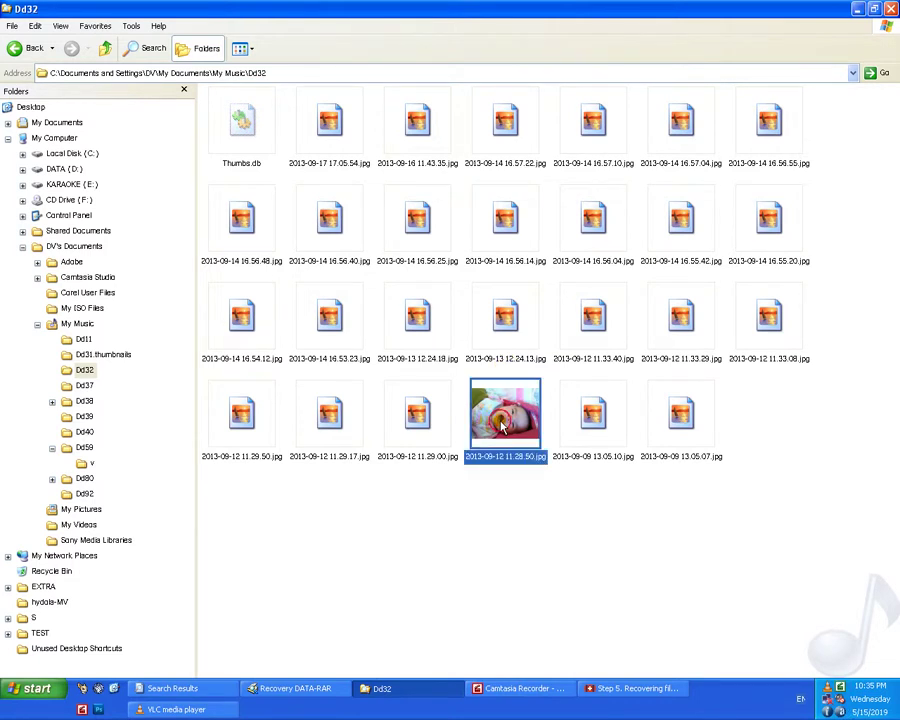
key("alt+F4")
left_click(20, 48)
double_click(494, 150)
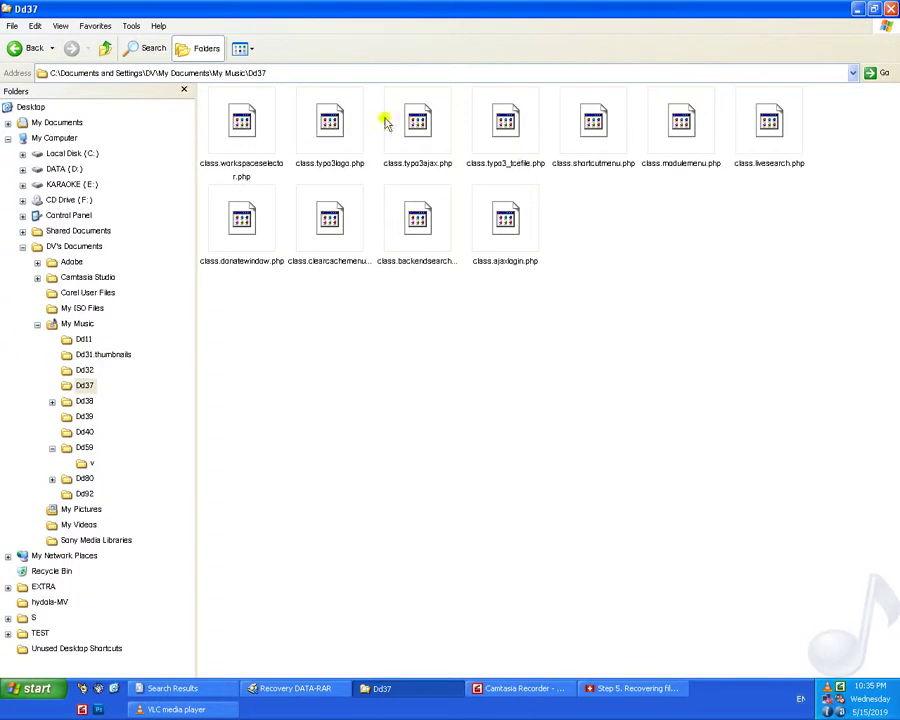
left_click(24, 48)
Browse the Dd31.thumbnails folder, preview two of its pictures including 1375963106572.jpg, and return to My Music
double_click(322, 140)
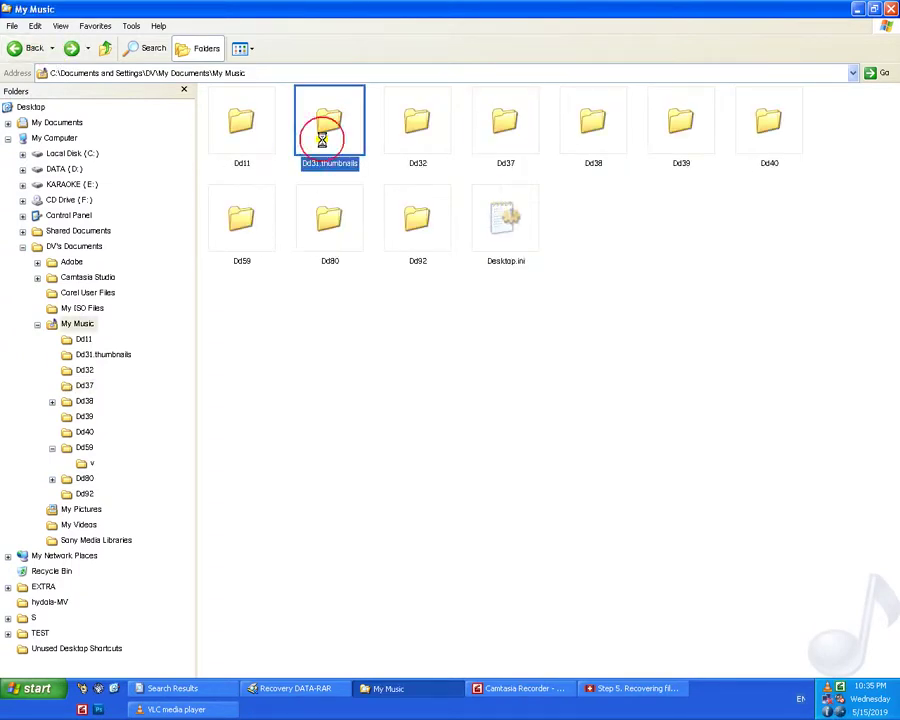
scroll(477, 318, "down", 5)
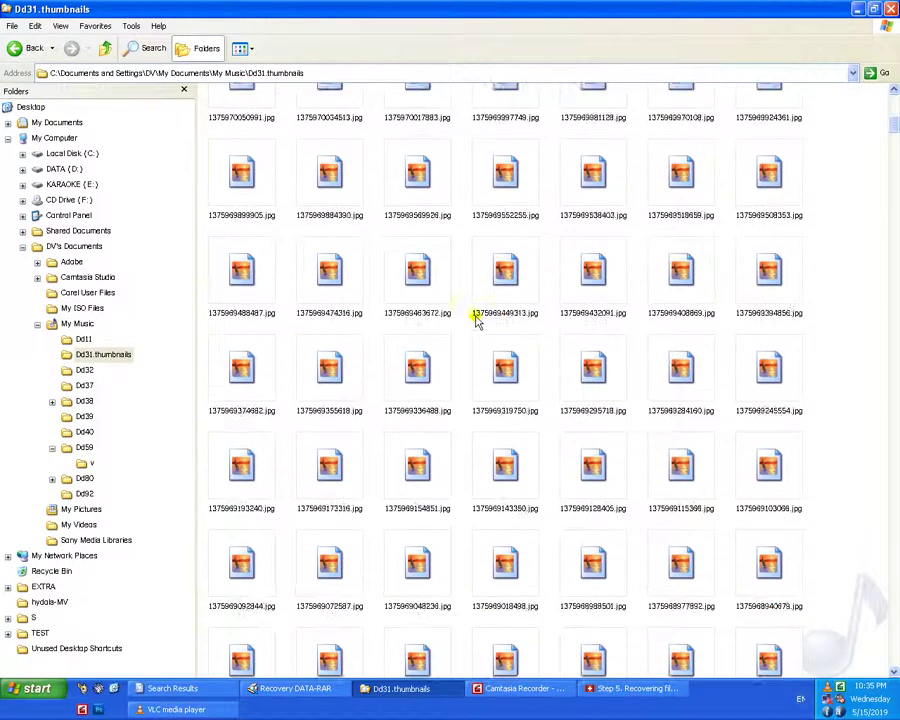
scroll(477, 318, "down", 5)
double_click(506, 351)
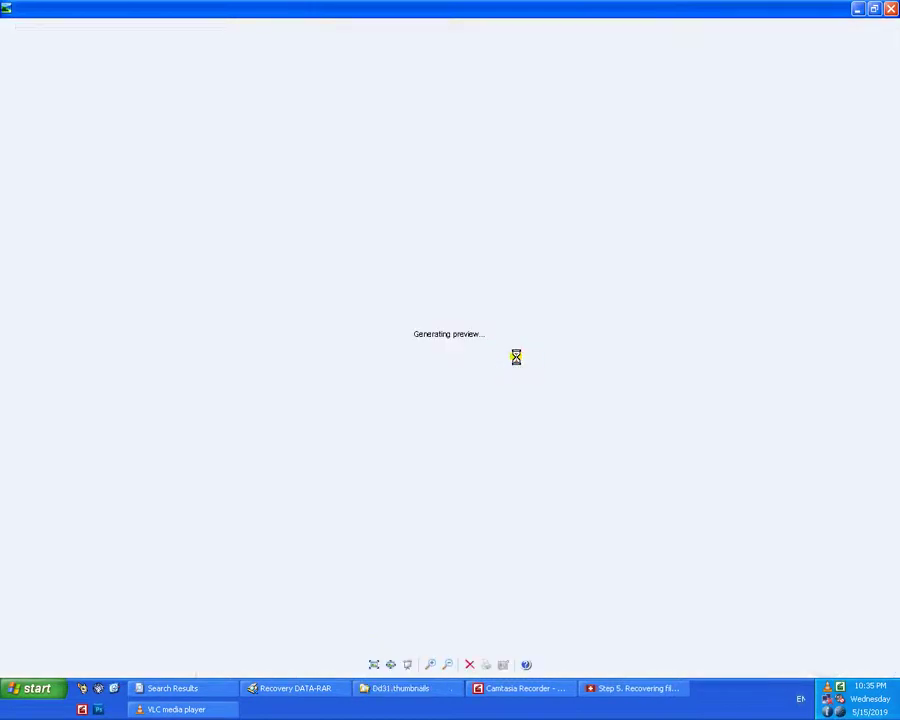
left_click(890, 8)
scroll(660, 393, "down", 10)
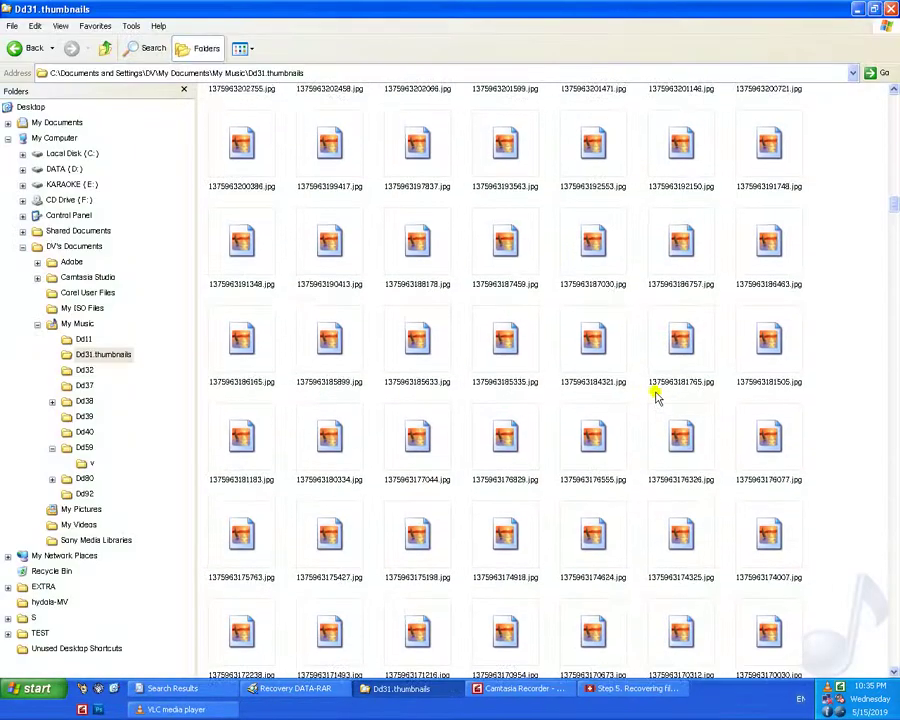
double_click(590, 395)
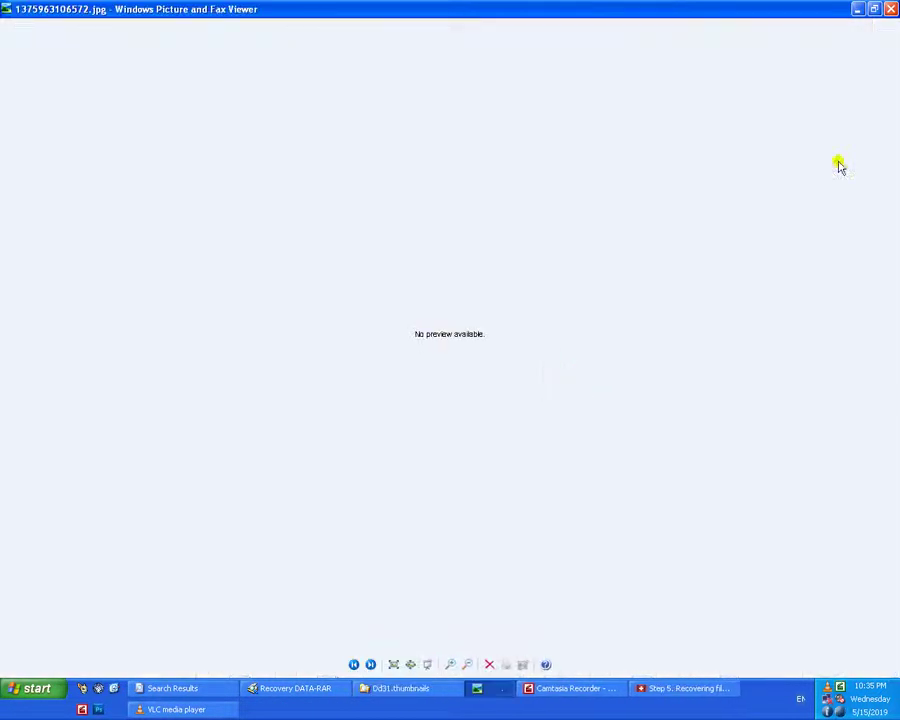
left_click(890, 8)
left_click(28, 47)
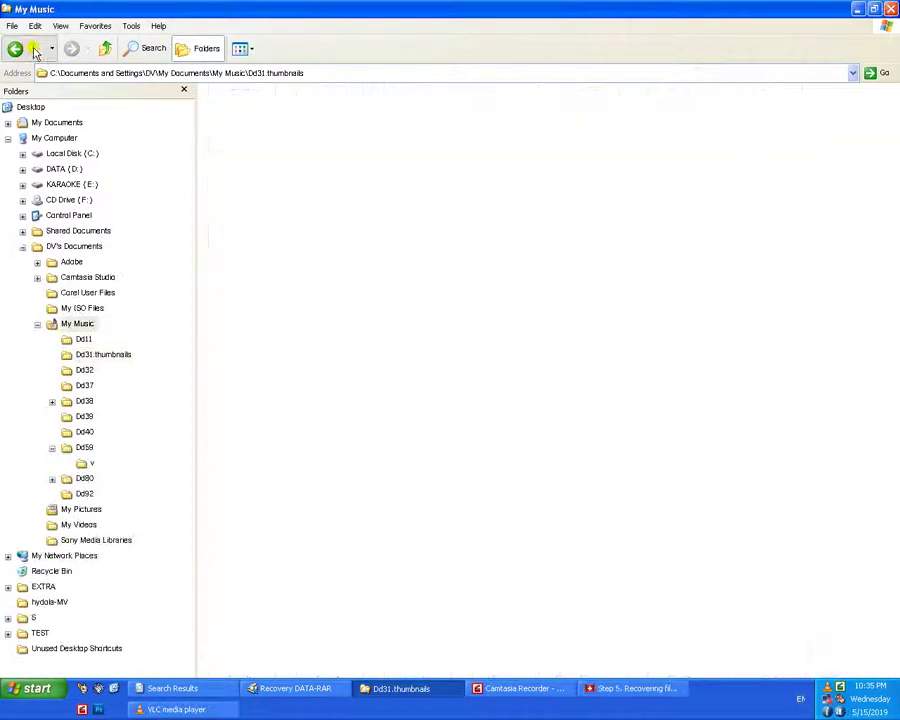
Inspect the scriptaculous folder inside Dd38, and return to My Music
double_click(608, 130)
double_click(608, 130)
left_click(28, 47)
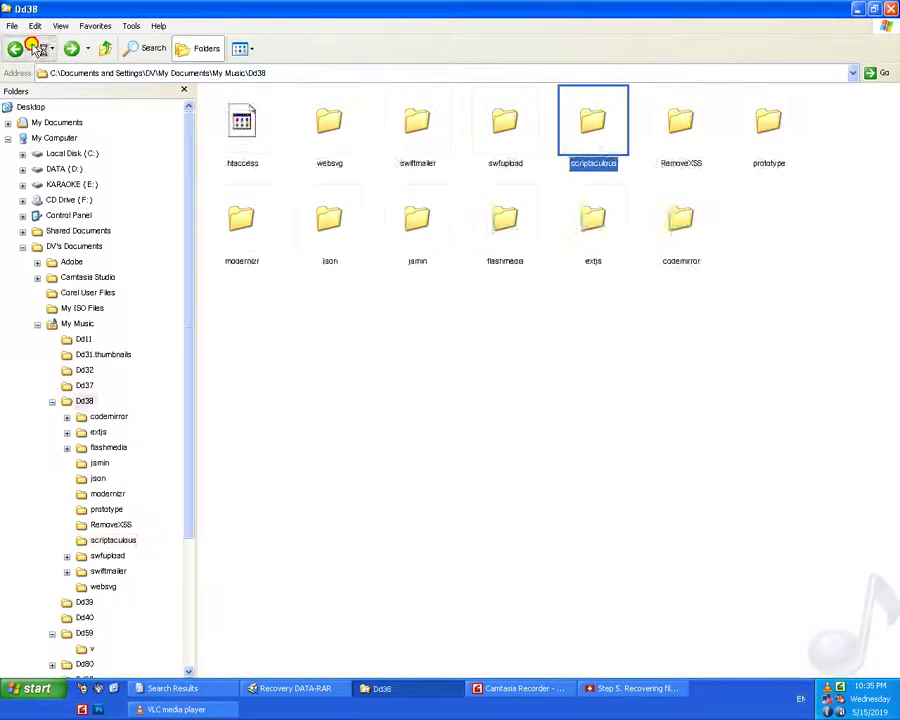
left_click(28, 47)
Inspect the contents of the recovered Dd59, Dd40 and Dd39 folders, and return to My Music
double_click(250, 251)
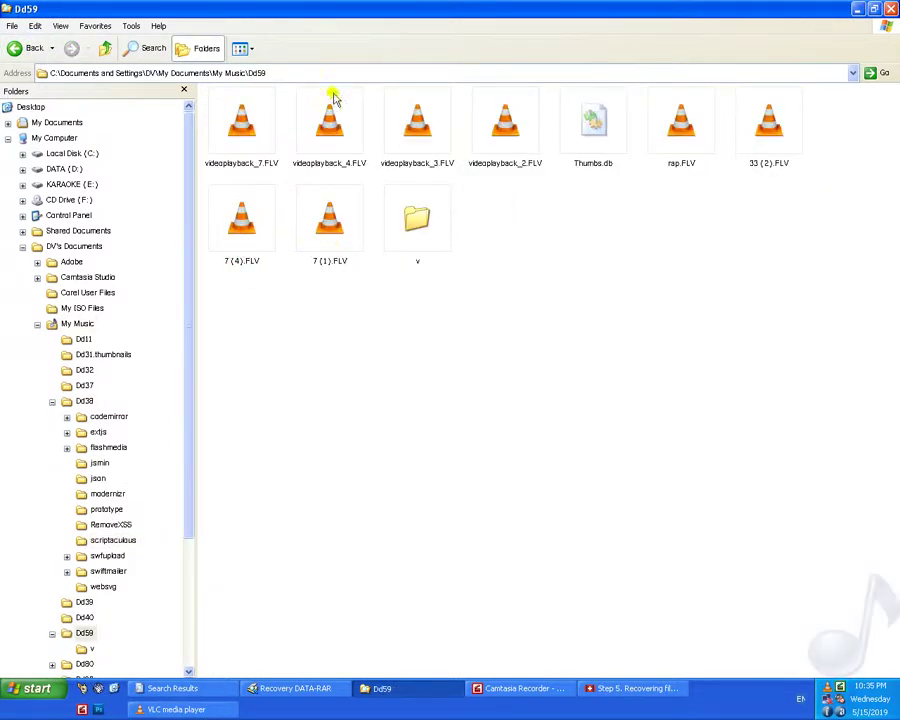
left_click(28, 47)
double_click(793, 124)
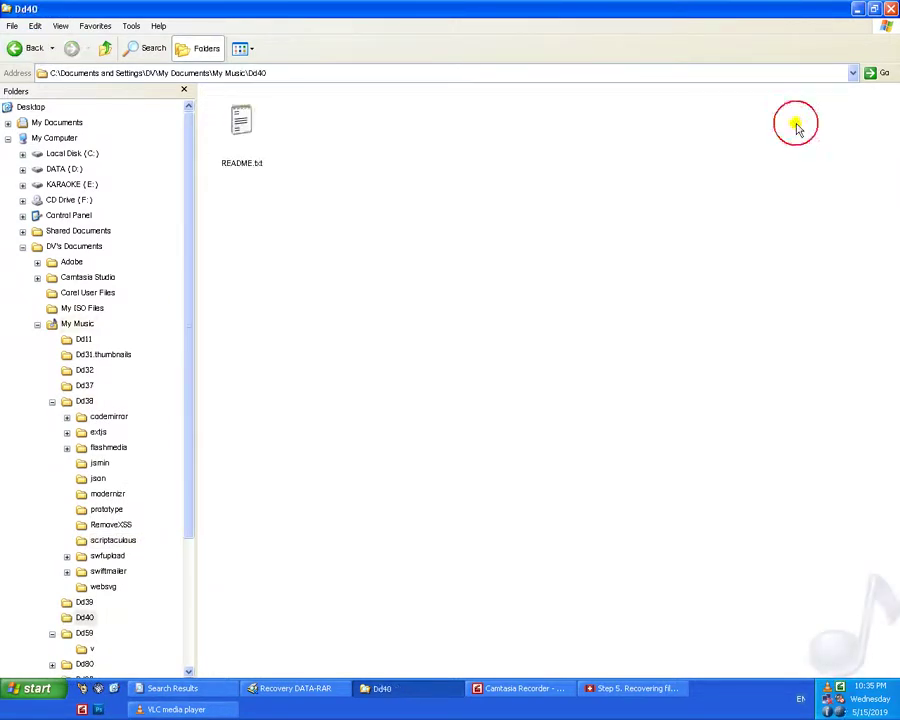
left_click(28, 47)
left_click(711, 137)
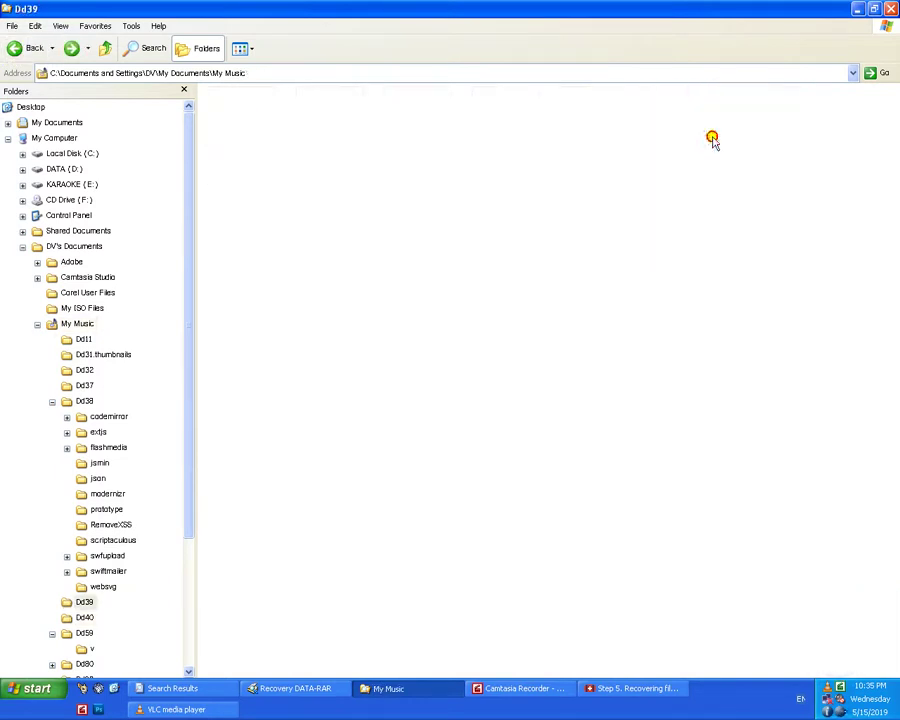
left_click(22, 46)
Reopen Dd38, inspect its jsmin subfolder, and return to My Music
double_click(604, 137)
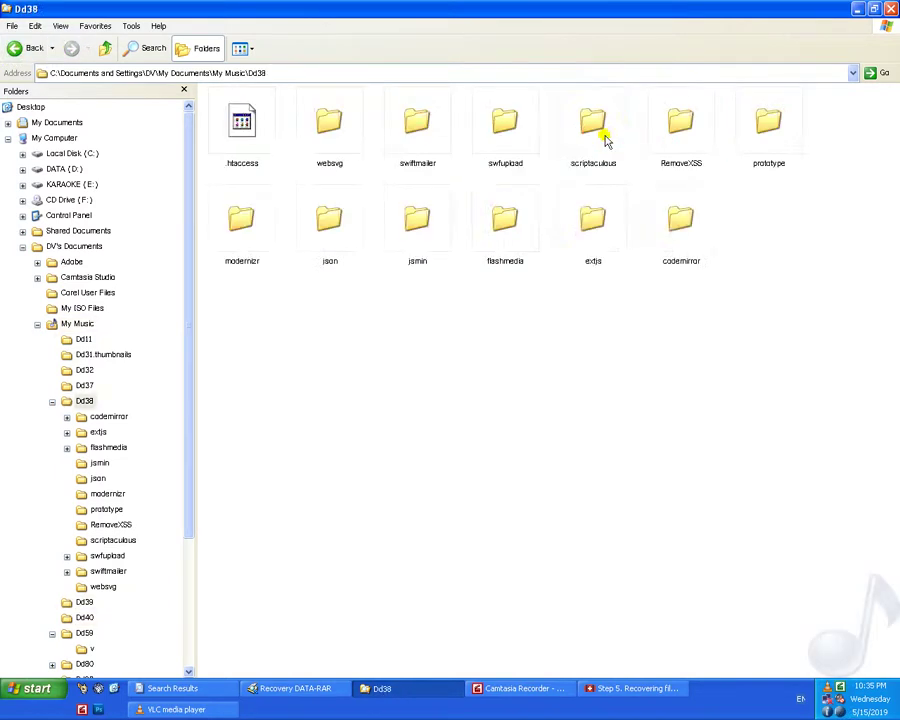
double_click(418, 214)
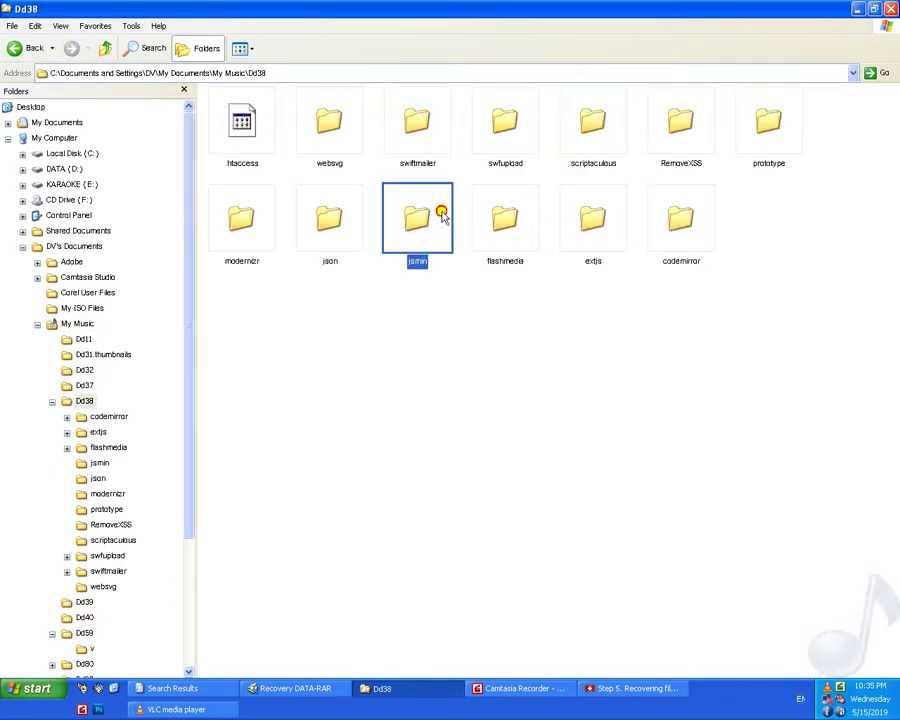
left_click(17, 54)
left_click(18, 52)
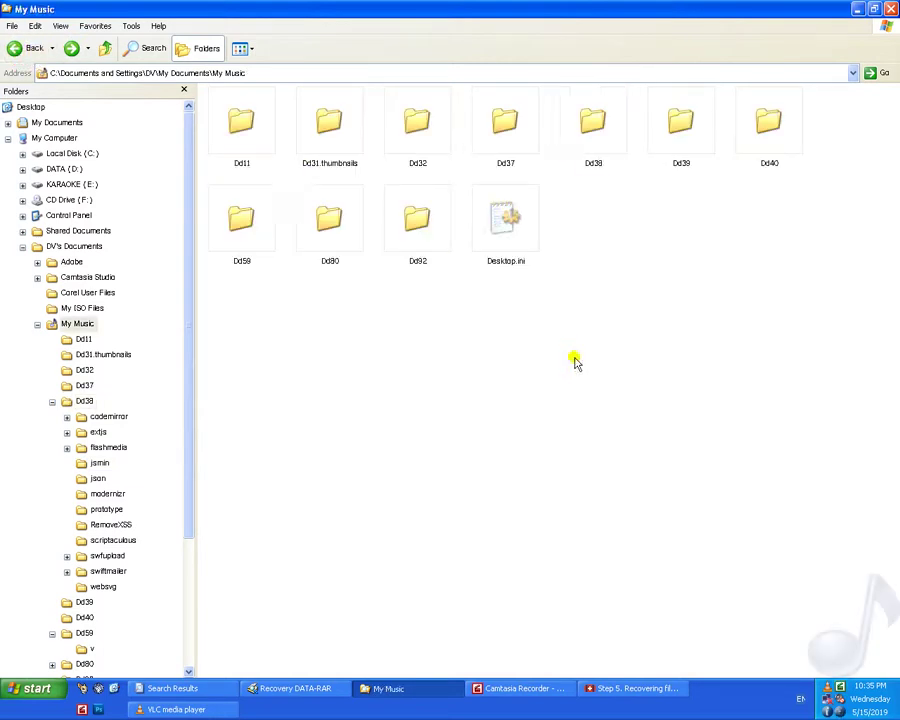
Switch to Restorer Ultimate, end the current recovery, and start a Disk scan of drive D:
left_click(609, 690)
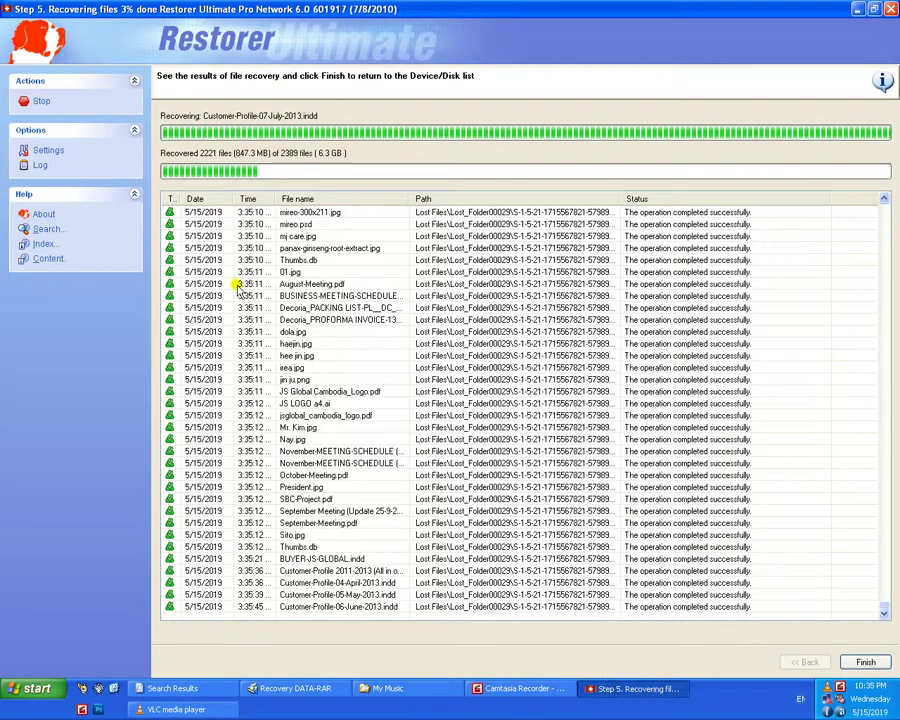
left_click(870, 663)
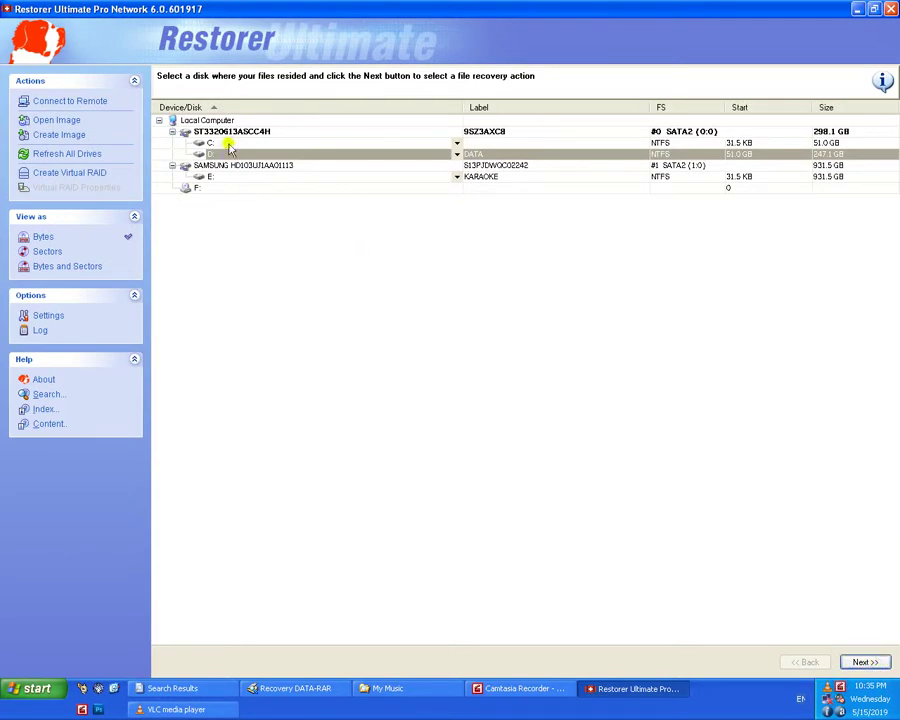
left_click(866, 663)
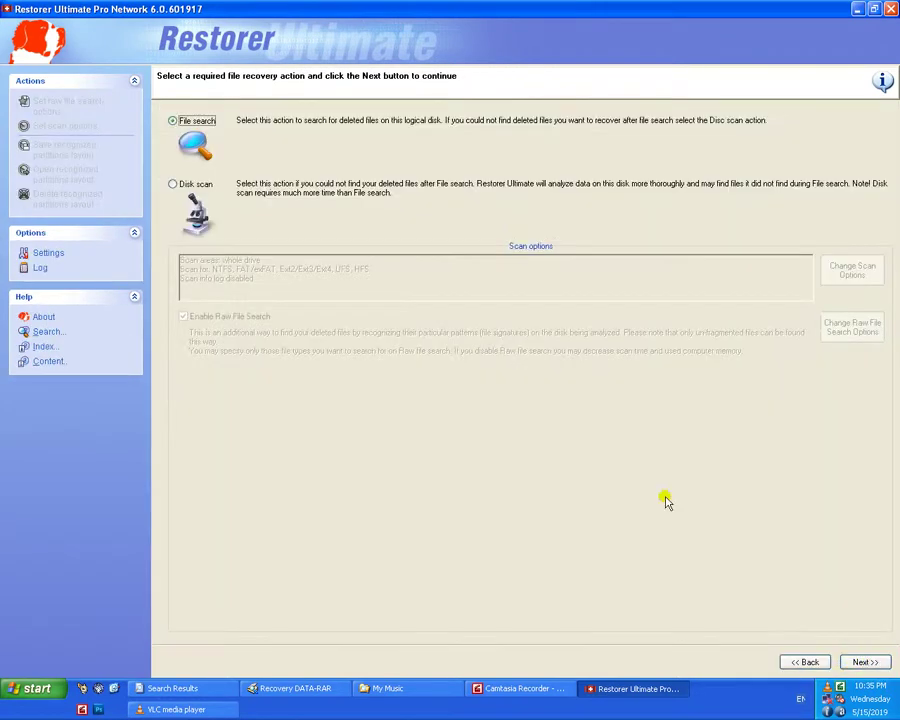
left_click(197, 186)
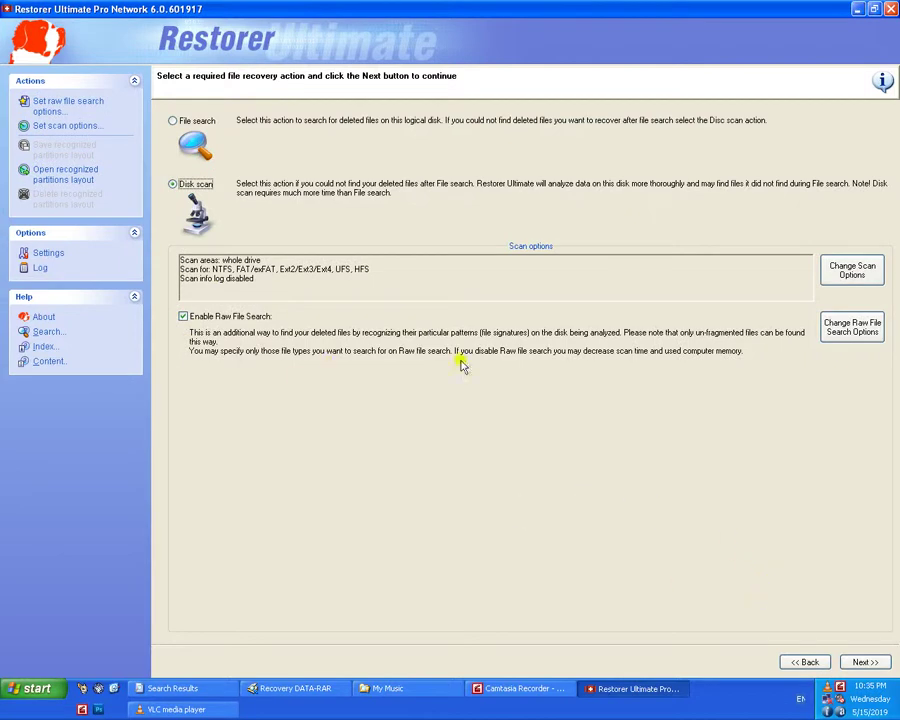
left_click(861, 662)
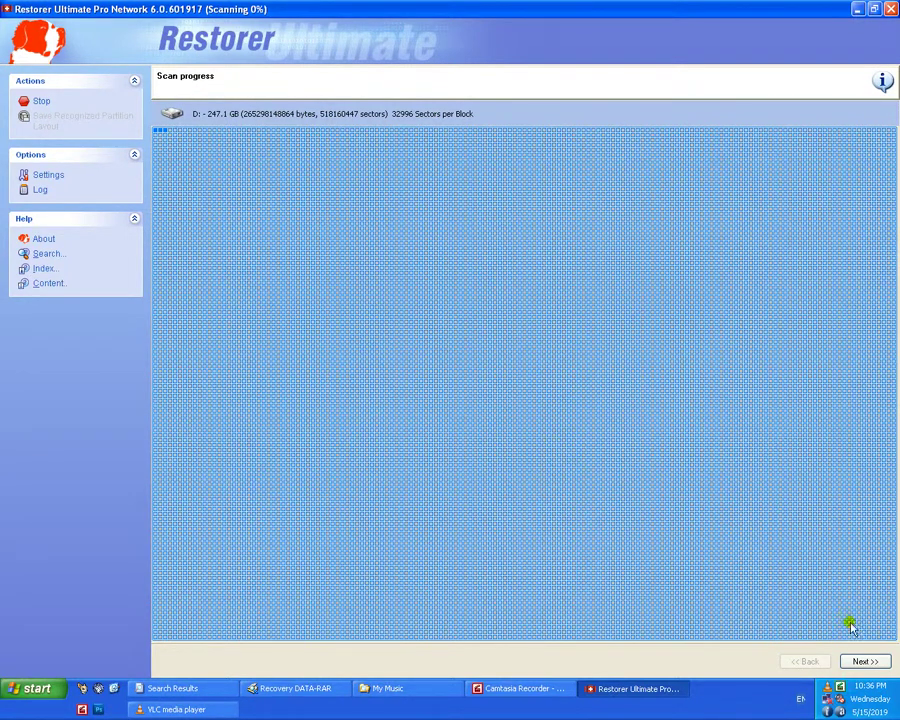
Stop the scan to show found files and folders, and mark the Adobe Photoshop Image and CompuServe GIF Image folders
left_click(865, 662)
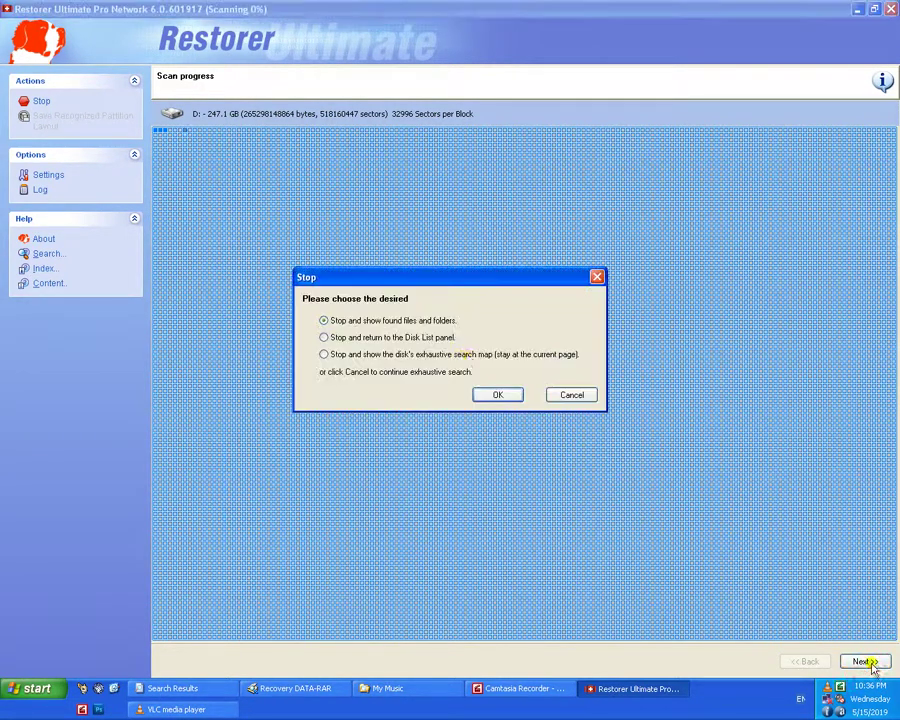
left_click(499, 395)
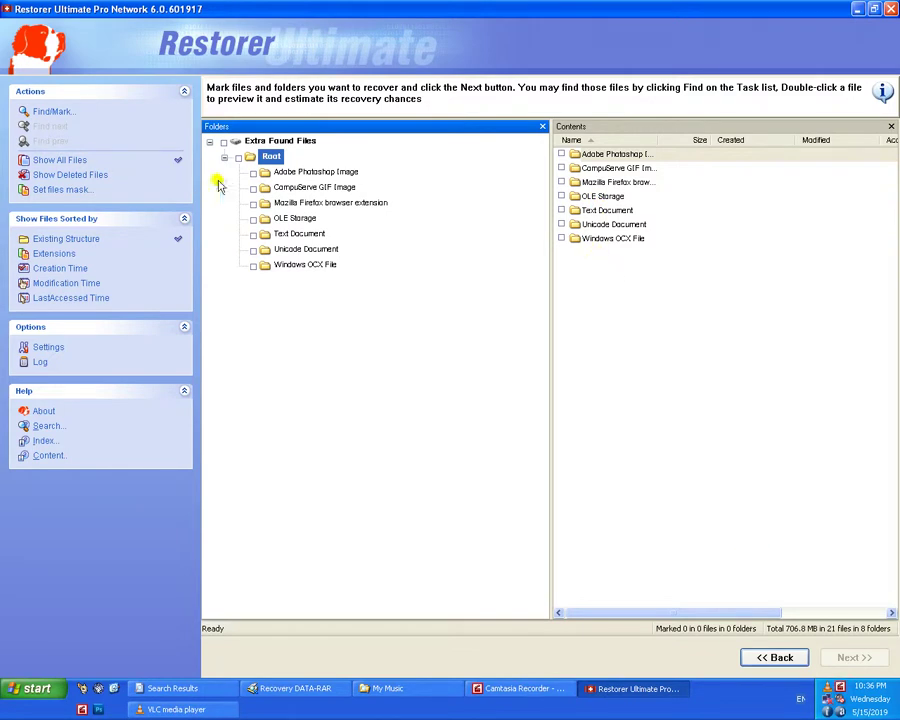
left_click(253, 173)
left_click(253, 188)
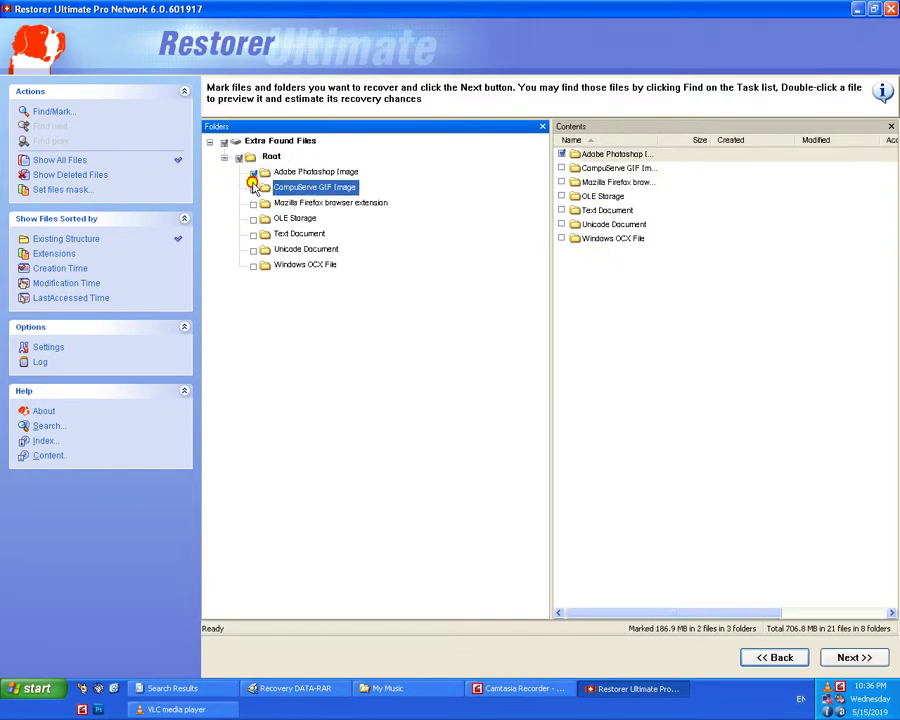
Recover the marked folders to the My Music output folder and return to the disk list
left_click(850, 660)
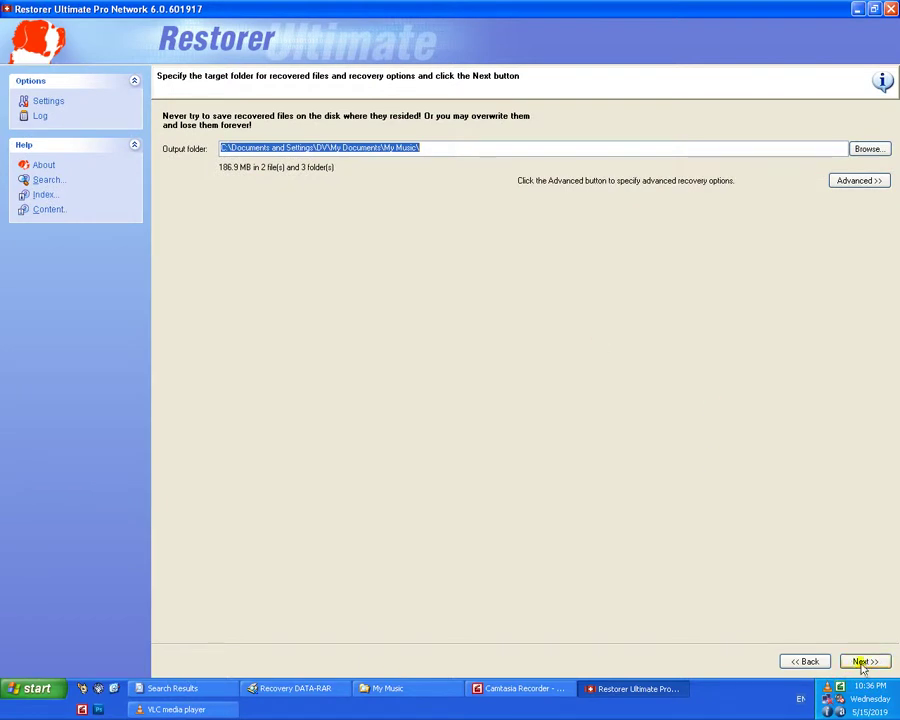
left_click(865, 663)
left_click(865, 663)
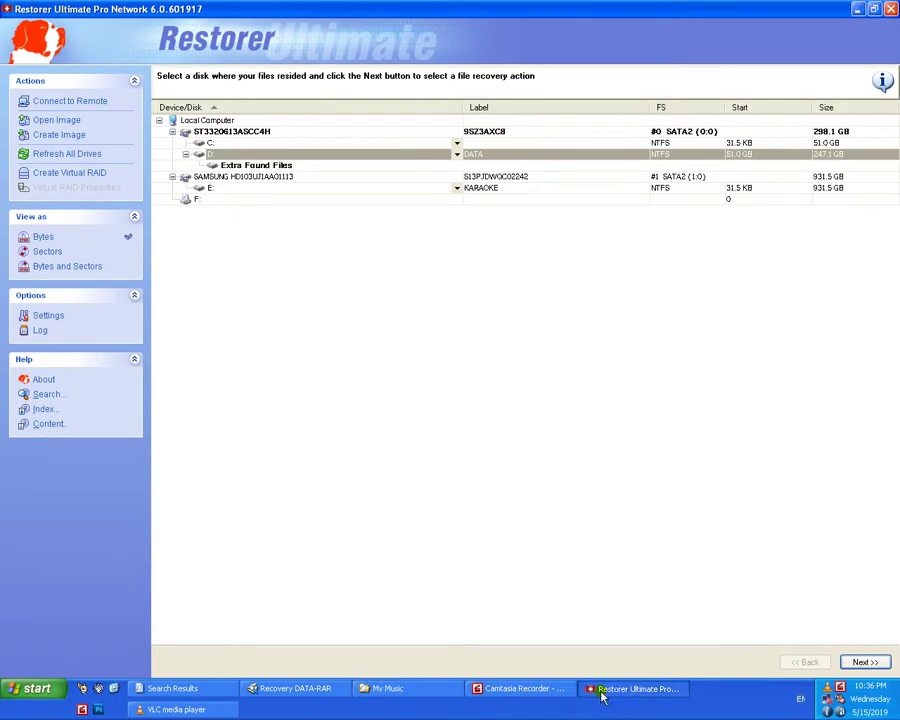
left_click(556, 689)
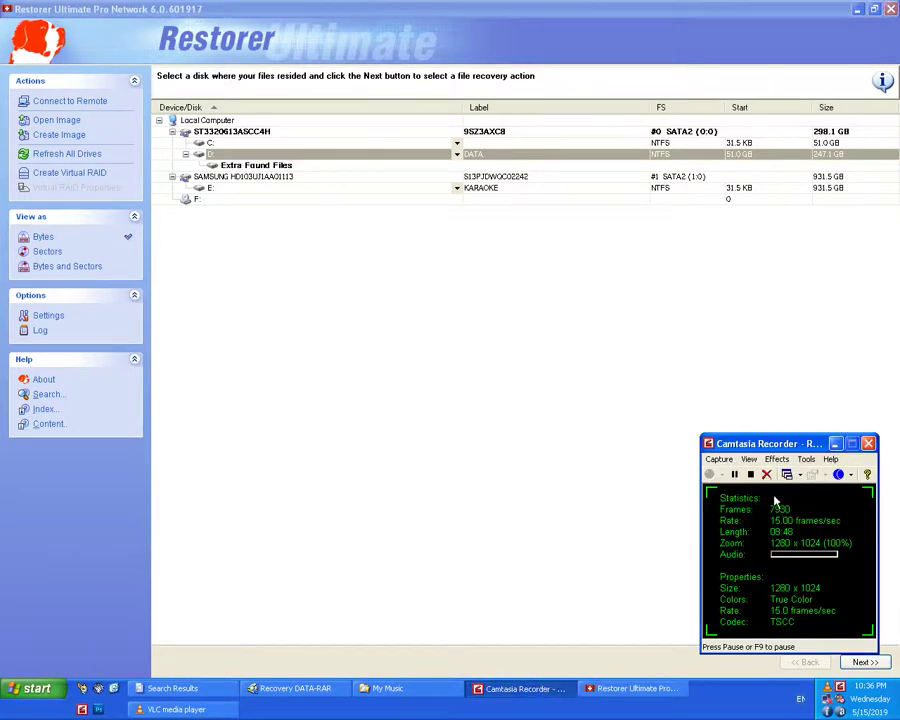